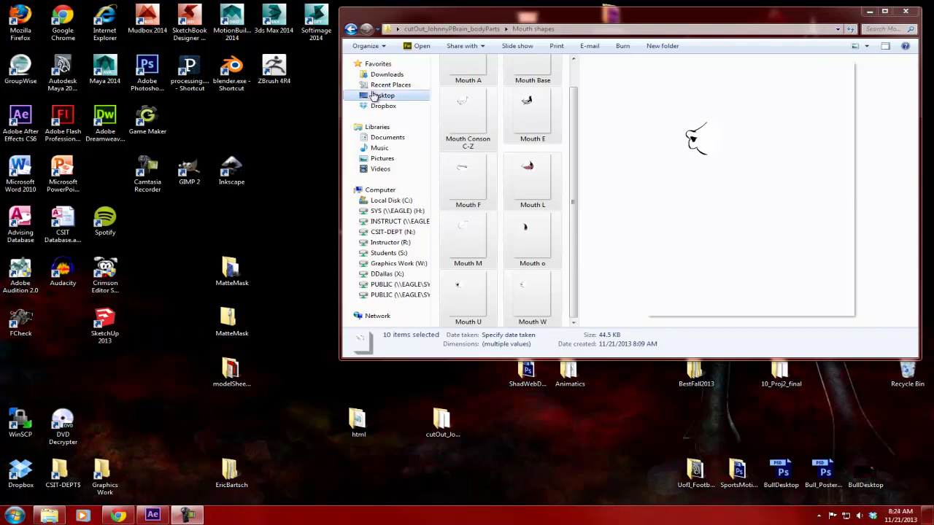
# Preview the Body, Foot, Head, LegUpper and Upper Arm images in the cutOut_JohnnyPBrain_bodyParts folder
pyautogui.click(351, 29)
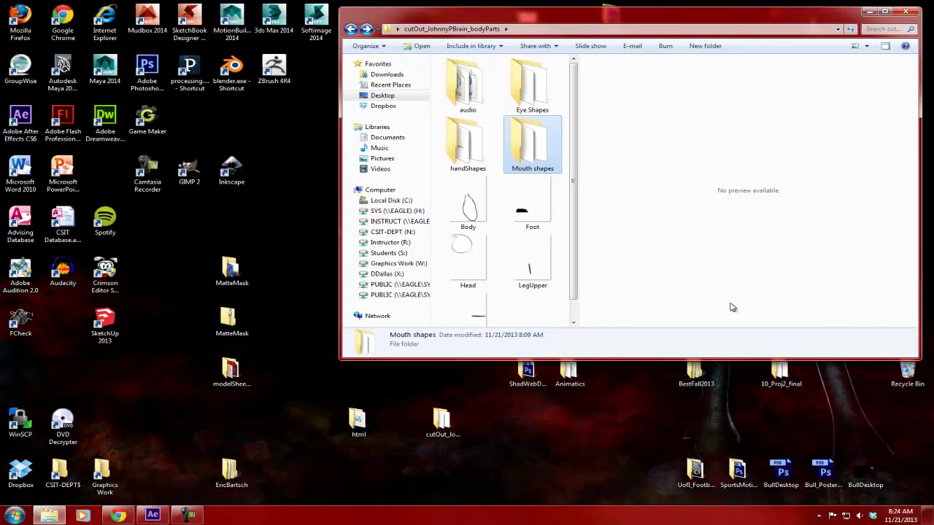
pyautogui.moveTo(653, 358); pyautogui.dragTo(652, 501)
pyautogui.click(470, 208)
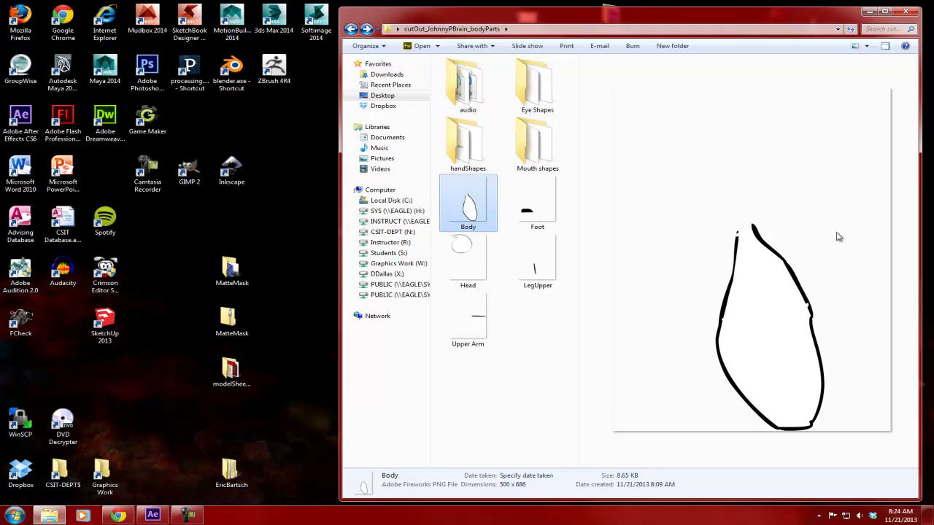
pyautogui.click(543, 211)
pyautogui.click(467, 259)
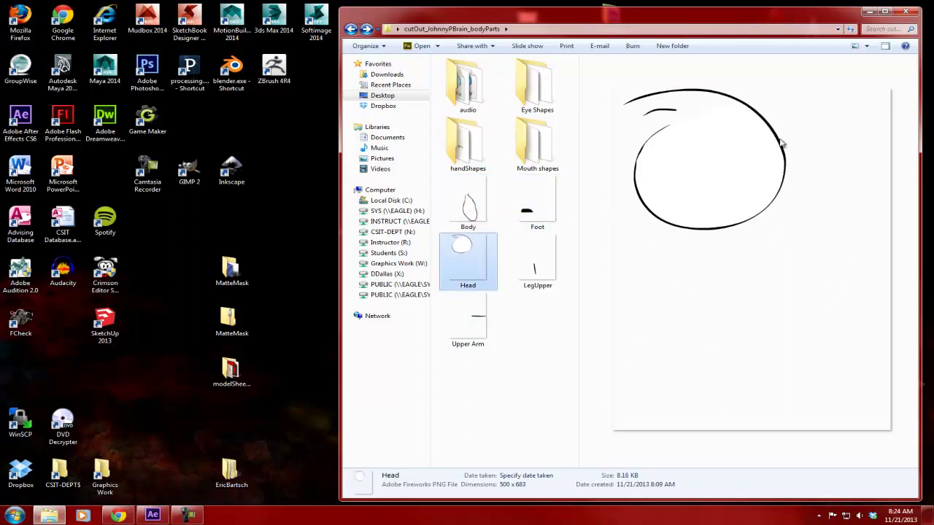
pyautogui.click(541, 264)
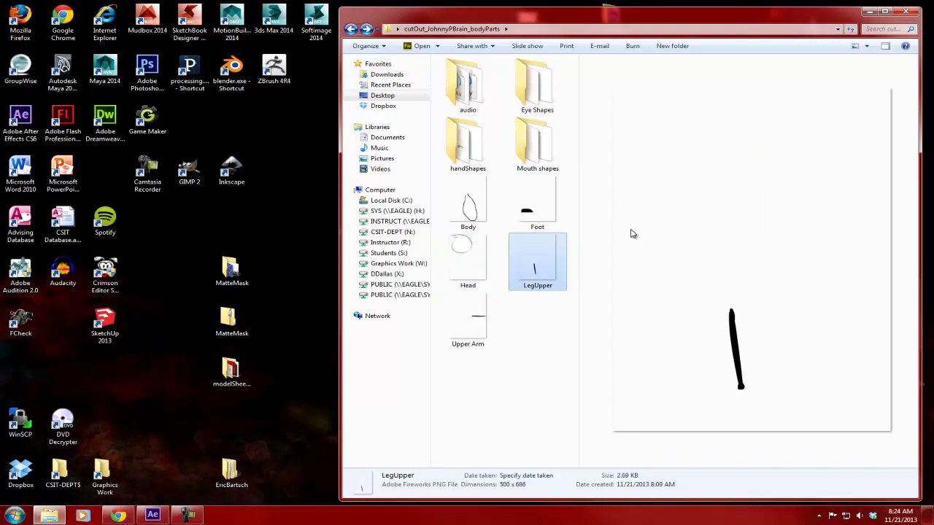
pyautogui.click(476, 323)
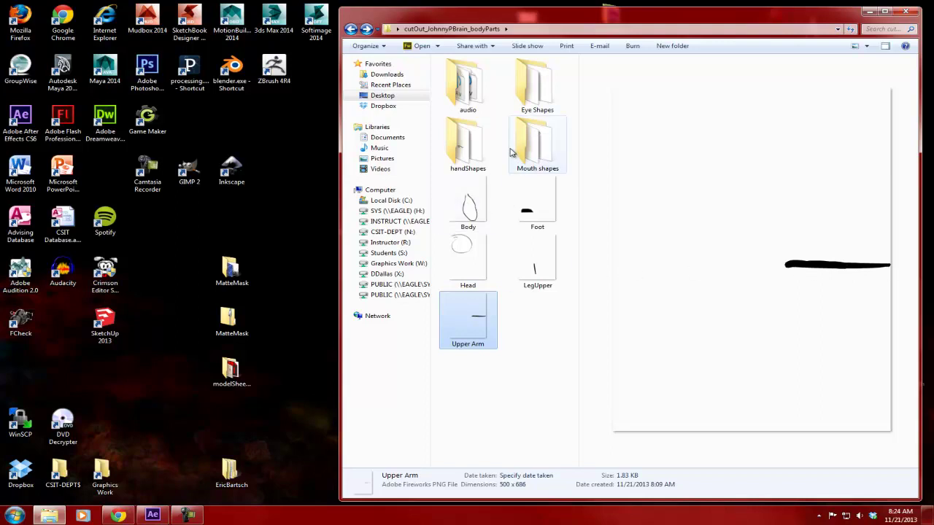
# Preview the Mouth A, Mouth Base, Mouth Conson C-Z and Mouth E images in the Mouth shapes folder, and return to the parent folder
pyautogui.click(534, 146)
pyautogui.doubleClick(534, 146)
pyautogui.click(468, 84)
pyautogui.click(538, 84)
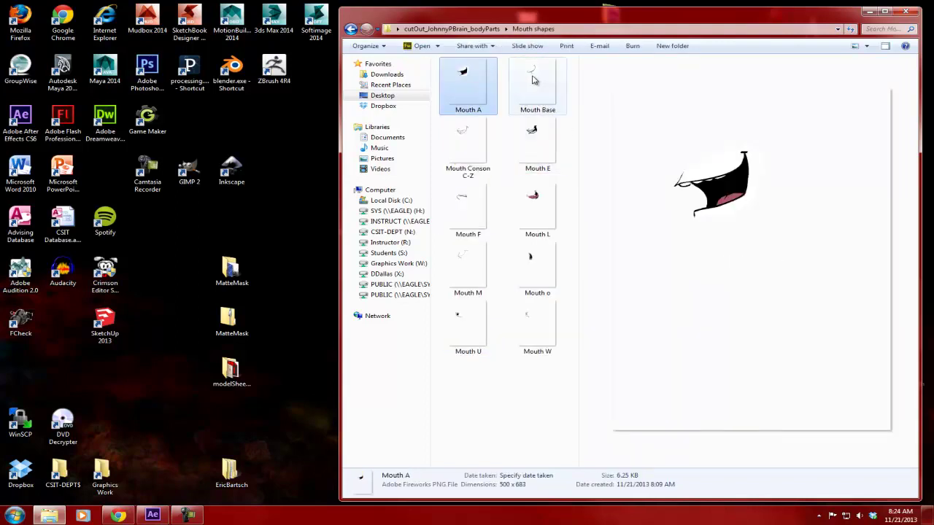
pyautogui.click(462, 150)
pyautogui.click(533, 149)
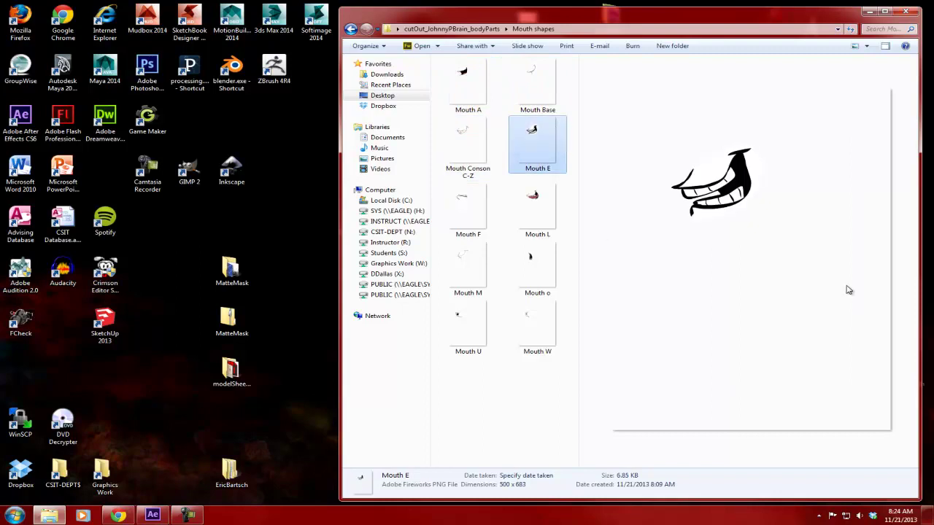
pyautogui.click(350, 28)
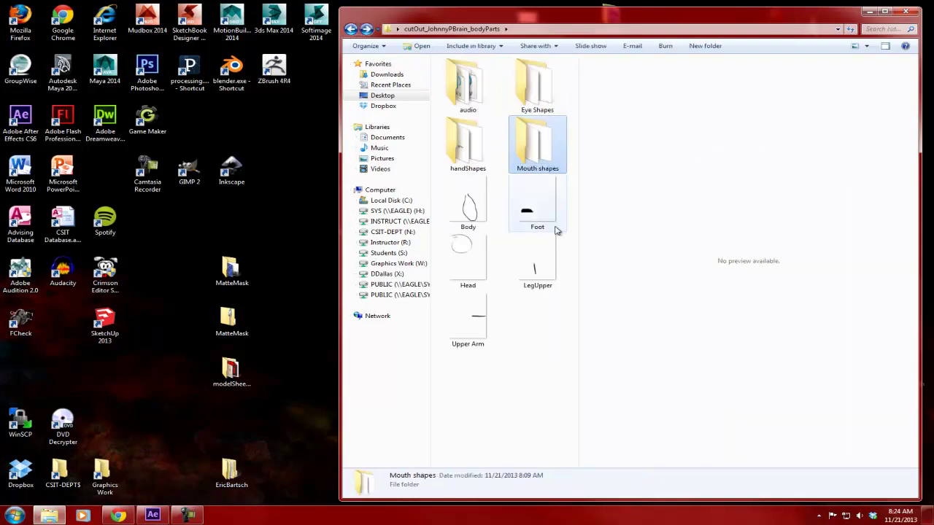
# Preview all five eye images in the Eye Shapes folder, from Eyes Angry to Eyes sad, and return to the parent folder
pyautogui.doubleClick(533, 91)
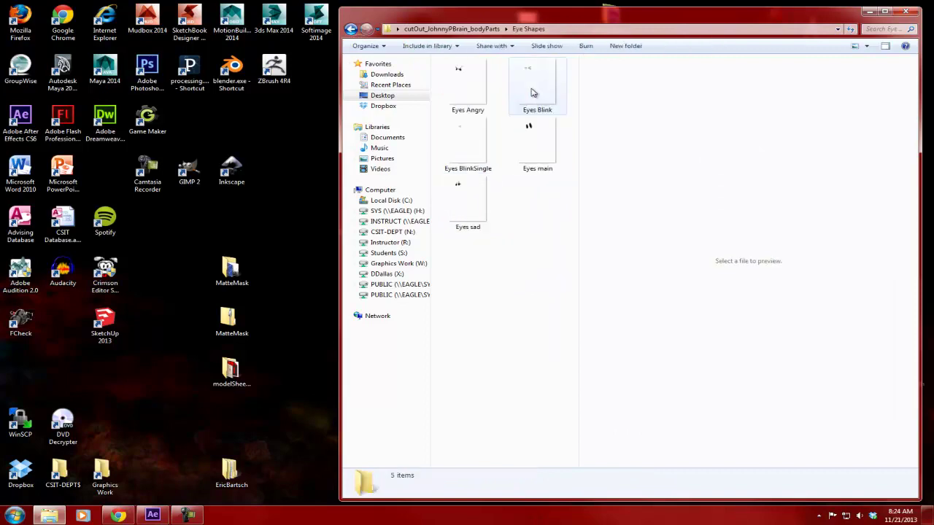
pyautogui.click(466, 82)
pyautogui.click(530, 86)
pyautogui.click(460, 139)
pyautogui.click(538, 141)
pyautogui.click(462, 208)
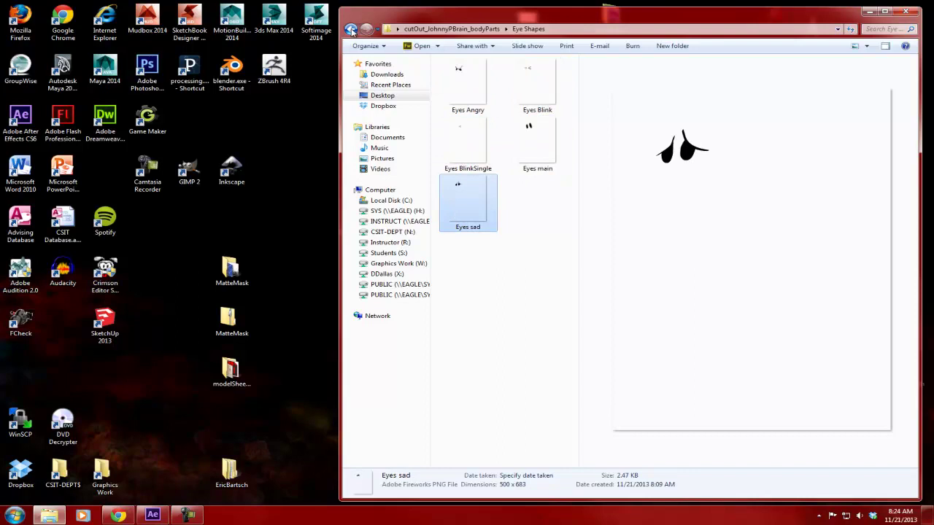
pyautogui.click(350, 29)
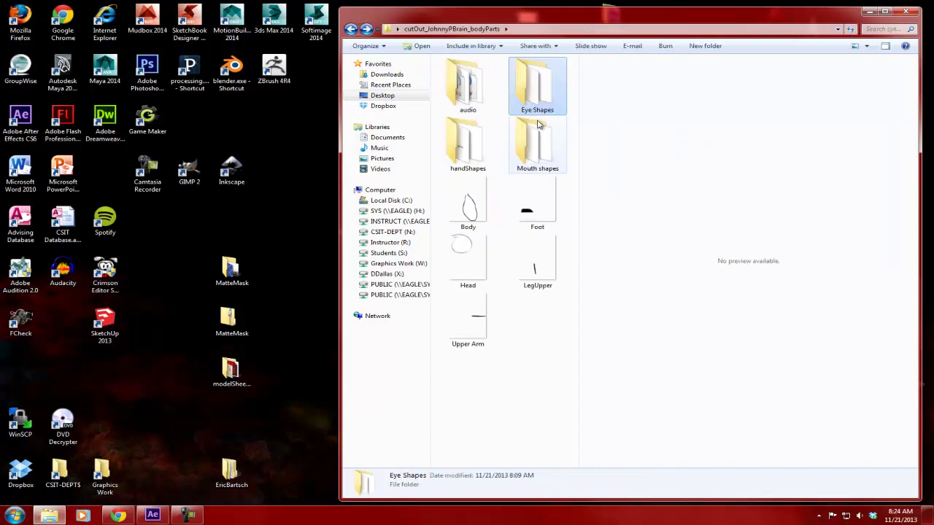
# Preview the Hand, HandPinch and HandPoint images in the handShapes folder, and return to the parent folder
pyautogui.doubleClick(467, 146)
pyautogui.click(468, 85)
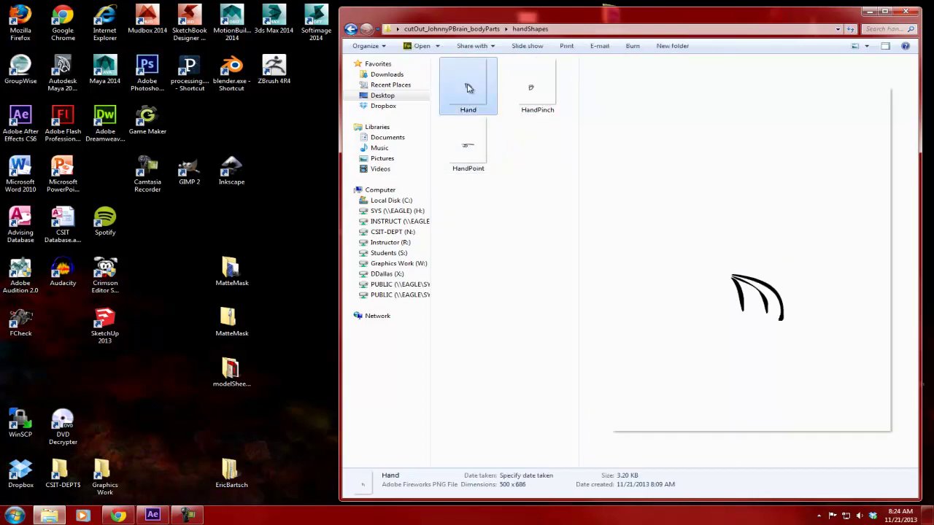
pyautogui.click(532, 95)
pyautogui.click(464, 146)
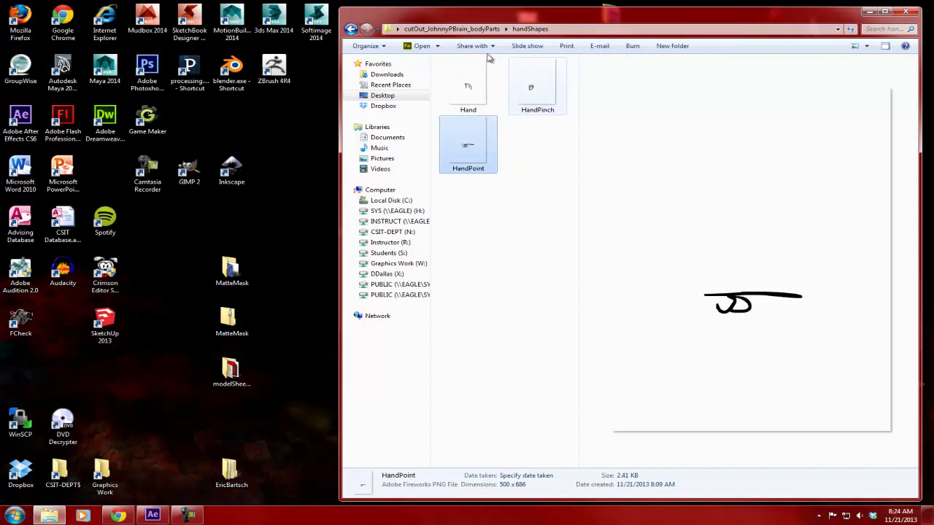
pyautogui.click(352, 29)
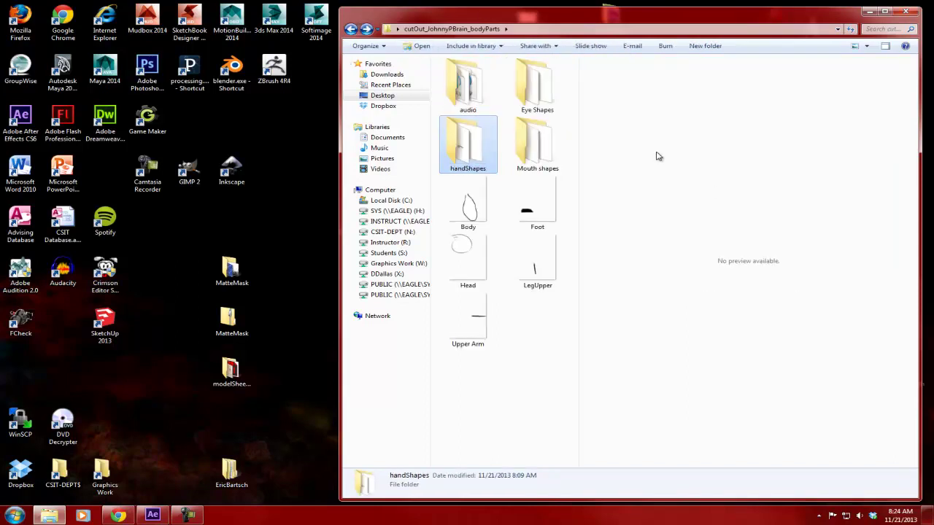
# Minimise the body parts folder window and switch to the open After Effects project
pyautogui.click(868, 11)
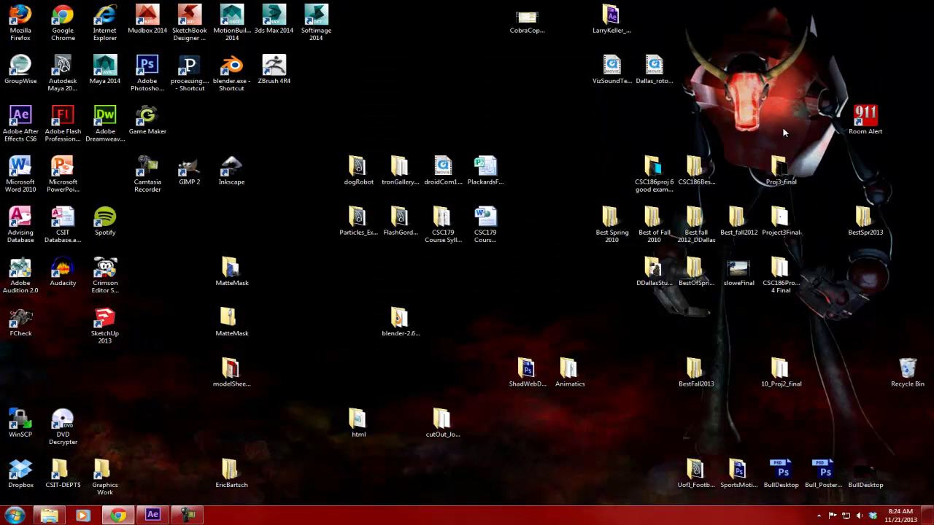
pyautogui.click(153, 515)
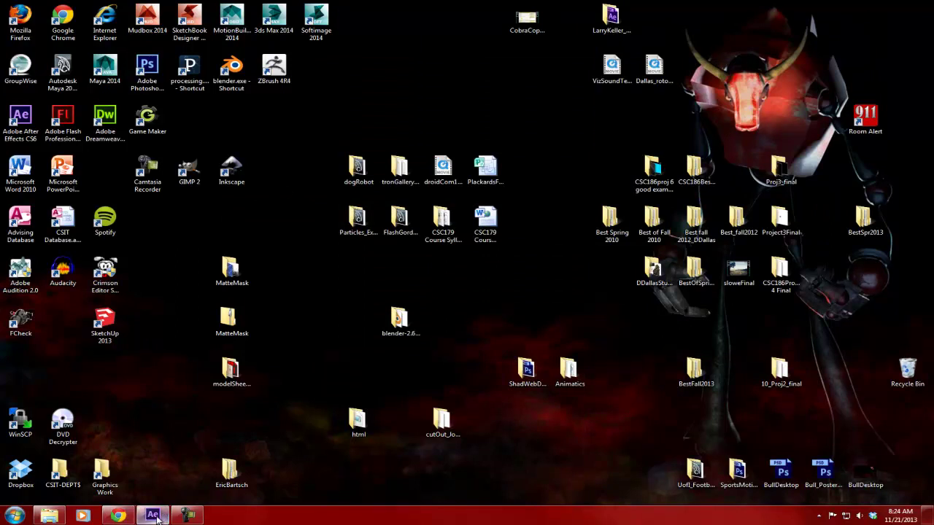
pyautogui.press(',')
pyautogui.press(',')
pyautogui.press(',')
pyautogui.press(',')
pyautogui.press('.')
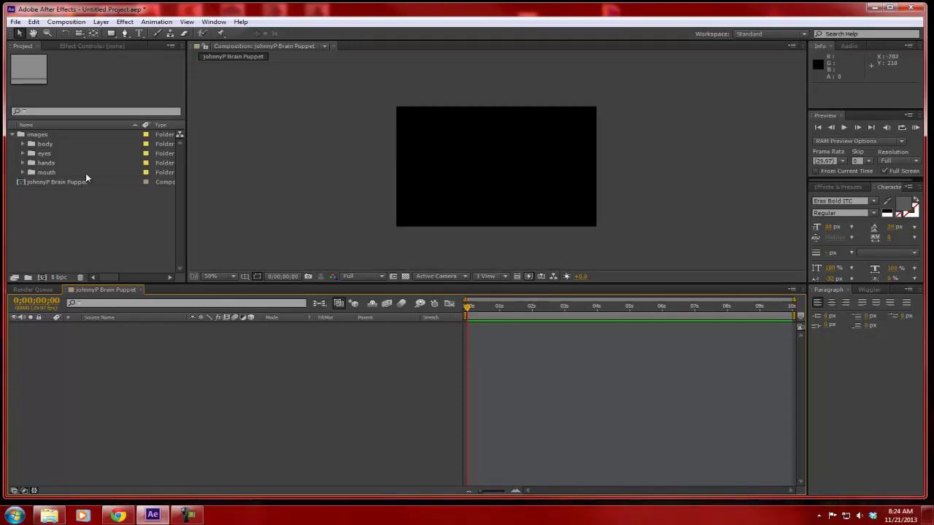
# Examine the Body, Foot, Head, LegUpper and Upper Arm images inside the project's body folder
pyautogui.click(27, 136)
pyautogui.click(45, 144)
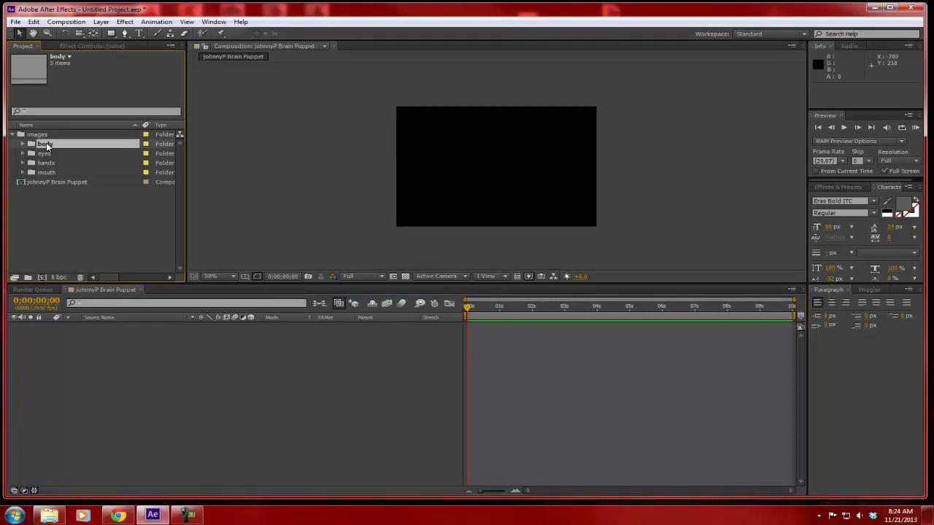
pyautogui.click(22, 144)
pyautogui.click(57, 153)
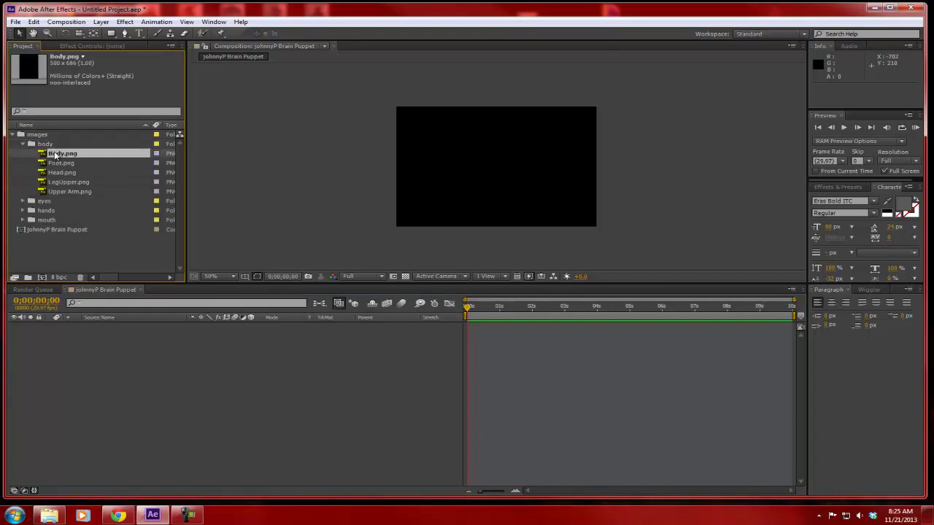
pyautogui.click(61, 164)
pyautogui.click(63, 173)
pyautogui.click(66, 182)
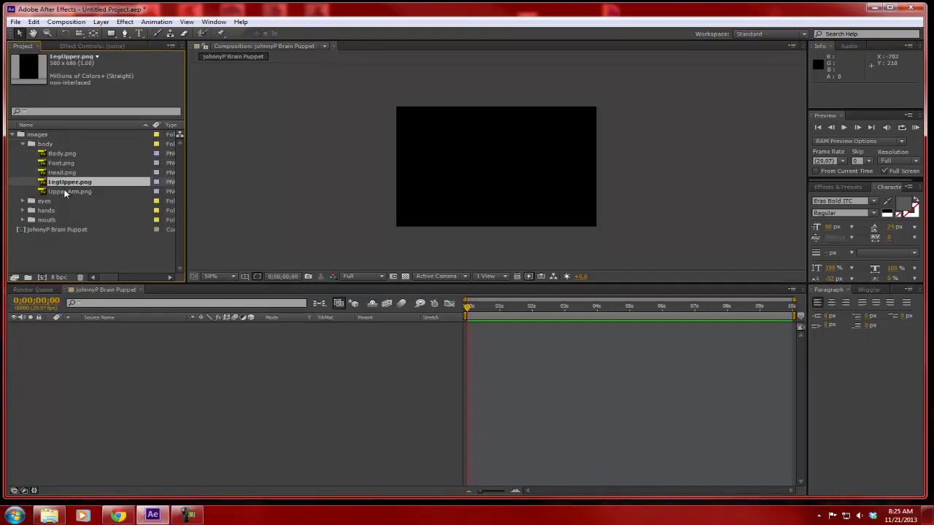
pyautogui.click(67, 191)
pyautogui.click(24, 144)
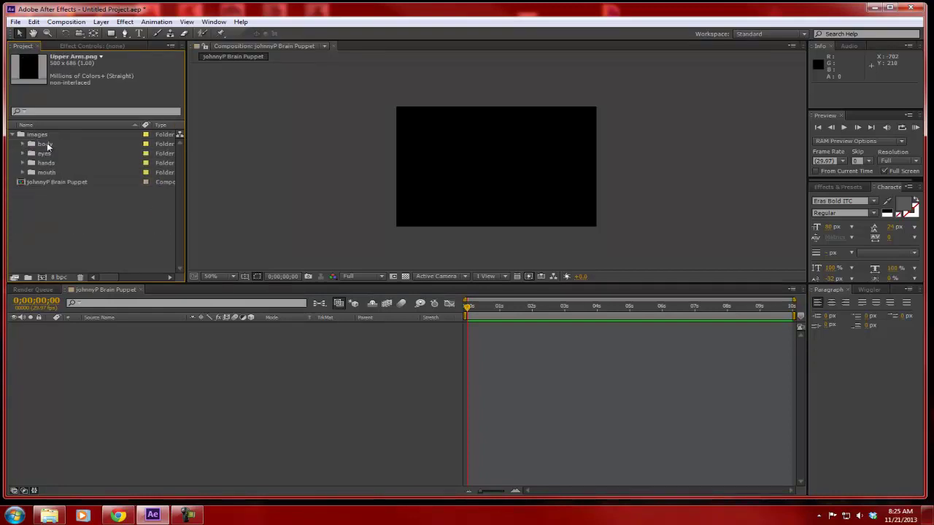
# Look over how the imported images are organised into the body, eyes, hands and mouth folders
pyautogui.click(48, 145)
pyautogui.click(49, 154)
pyautogui.click(50, 163)
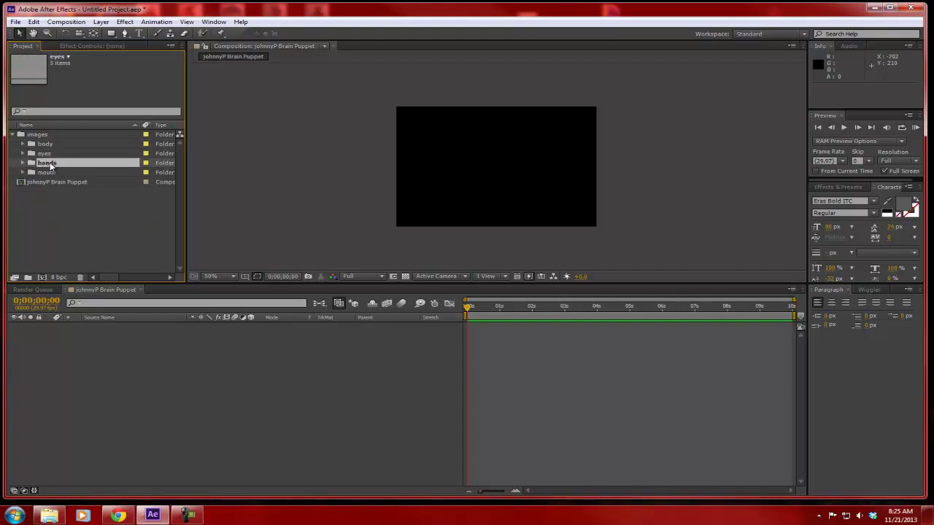
pyautogui.click(48, 172)
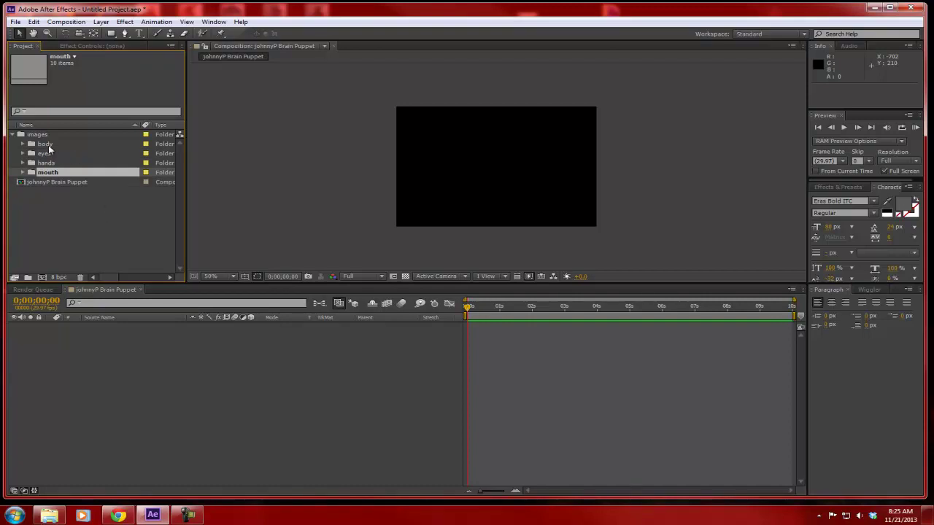
pyautogui.click(22, 144)
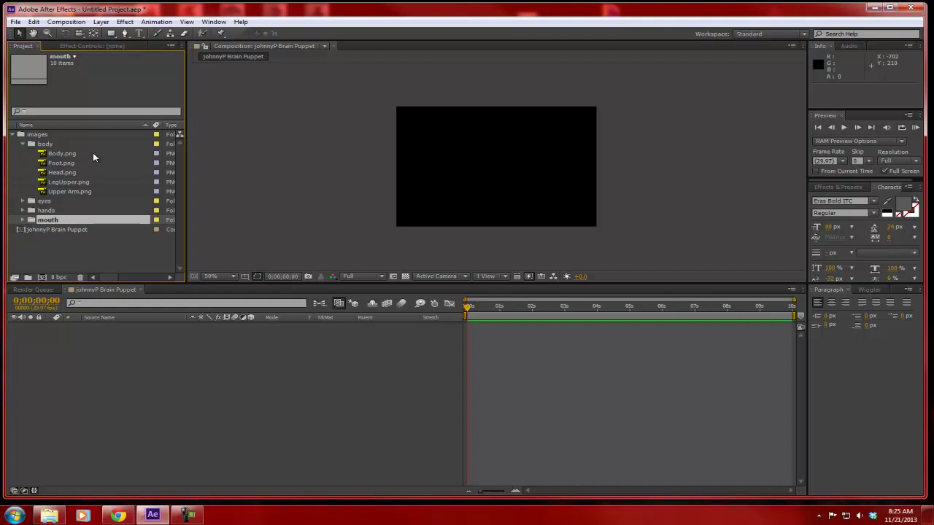
pyautogui.click(24, 145)
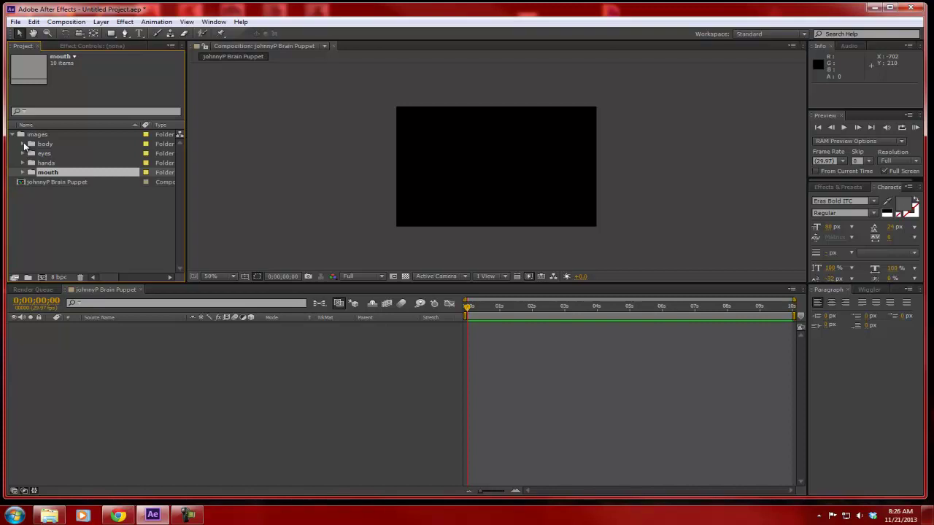
# Add Body.png from the body folder to the johnnyP Brain Puppet composition and move it to about position 336, 124
pyautogui.click(24, 144)
pyautogui.click(62, 153)
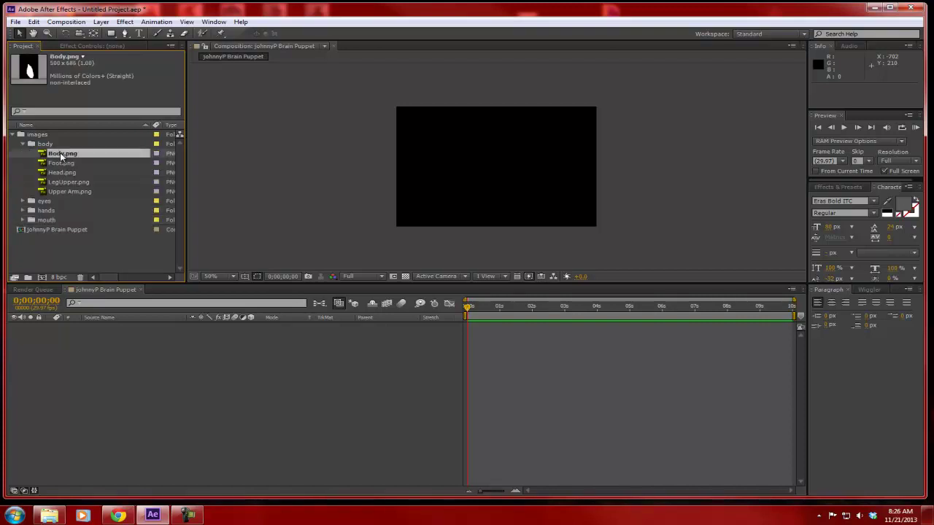
pyautogui.moveTo(63, 155); pyautogui.dragTo(428, 334)
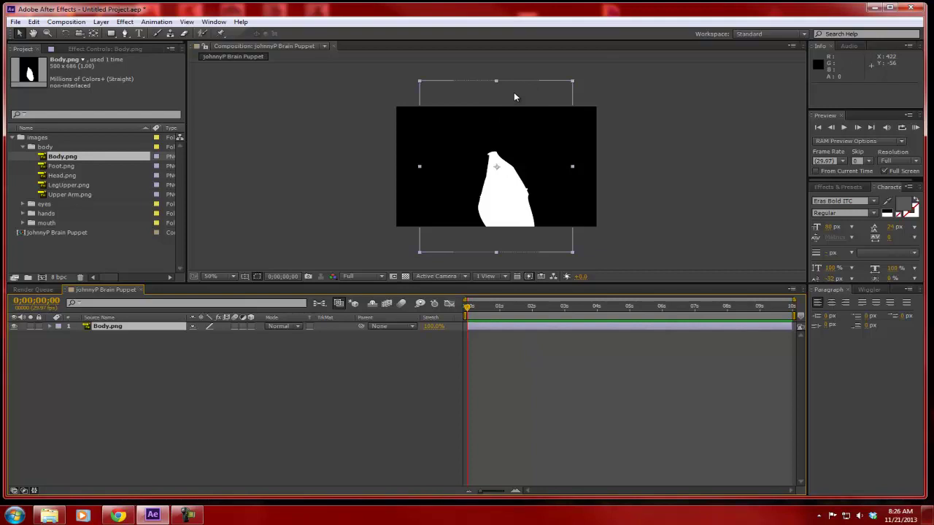
pyautogui.moveTo(501, 209); pyautogui.dragTo(476, 205)
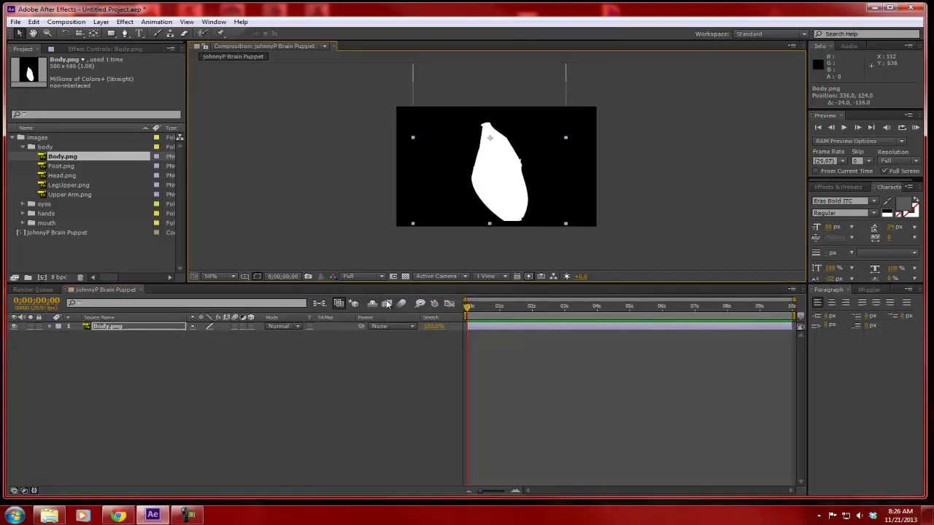
# Scale the Body.png layer down to 30% and move it to about position 379, 181 in the frame
pyautogui.click(105, 326)
pyautogui.press('s')
pyautogui.moveTo(205, 334); pyautogui.dragTo(171, 337)
pyautogui.click(204, 335)
pyautogui.write('50')
pyautogui.press('Return')
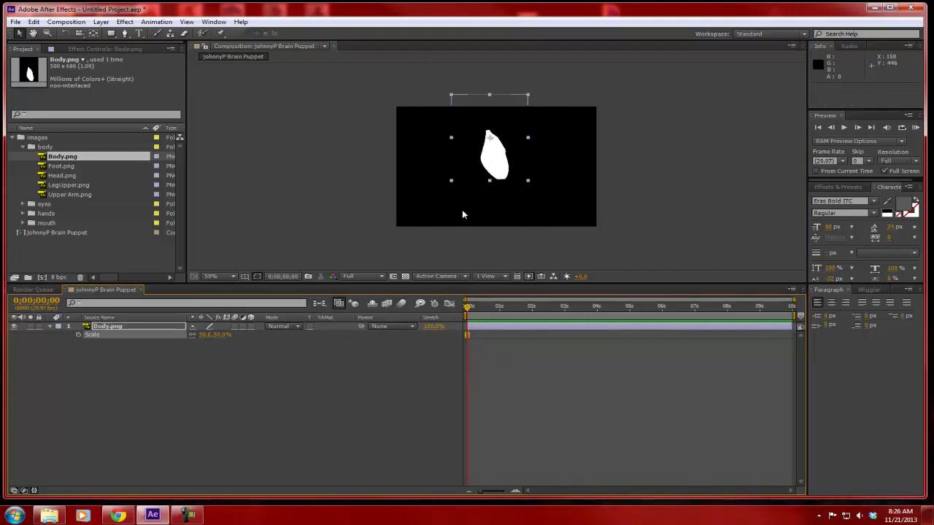
pyautogui.moveTo(210, 336); pyautogui.dragTo(205, 337)
pyautogui.moveTo(492, 146); pyautogui.dragTo(495, 157)
pyautogui.scroll(3, 495, 162)
pyautogui.scroll(-1, 565, 206)
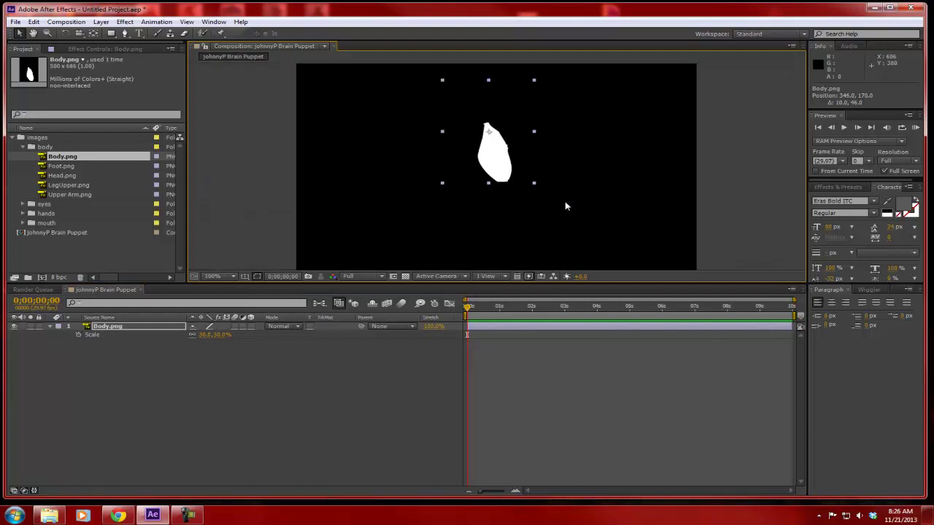
pyautogui.moveTo(492, 165); pyautogui.dragTo(520, 167)
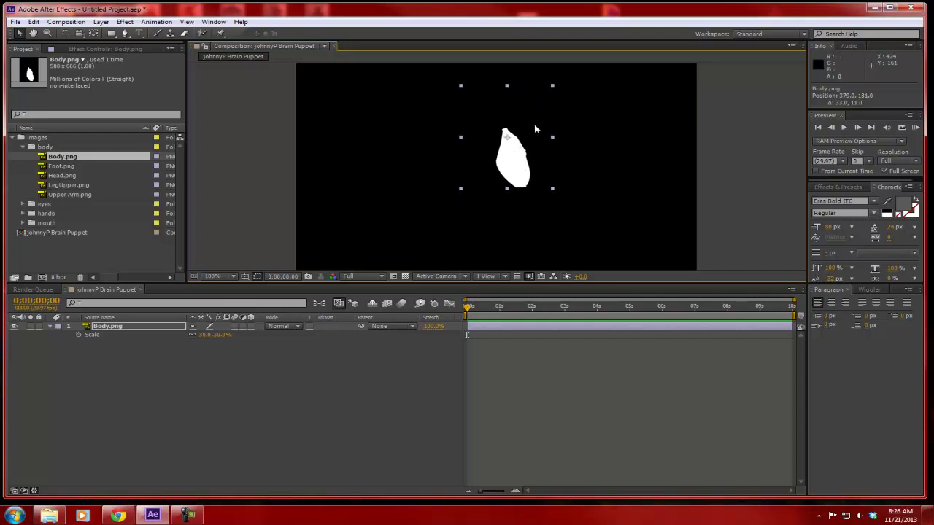
# Move the Body.png layer's anchor point to the base of the body at about 322, 675, and reposition the layer at about 362, 280
pyautogui.doubleClick(103, 327)
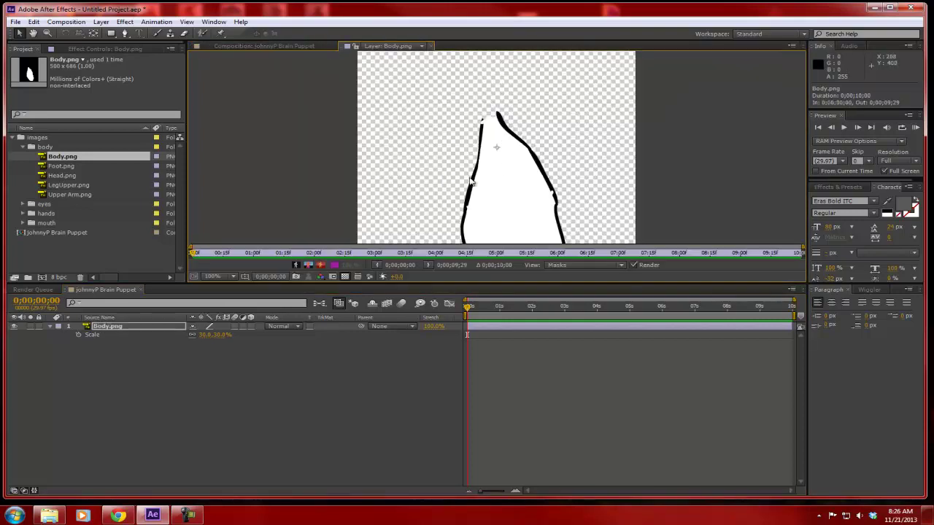
pyautogui.scroll(-1, 525, 156)
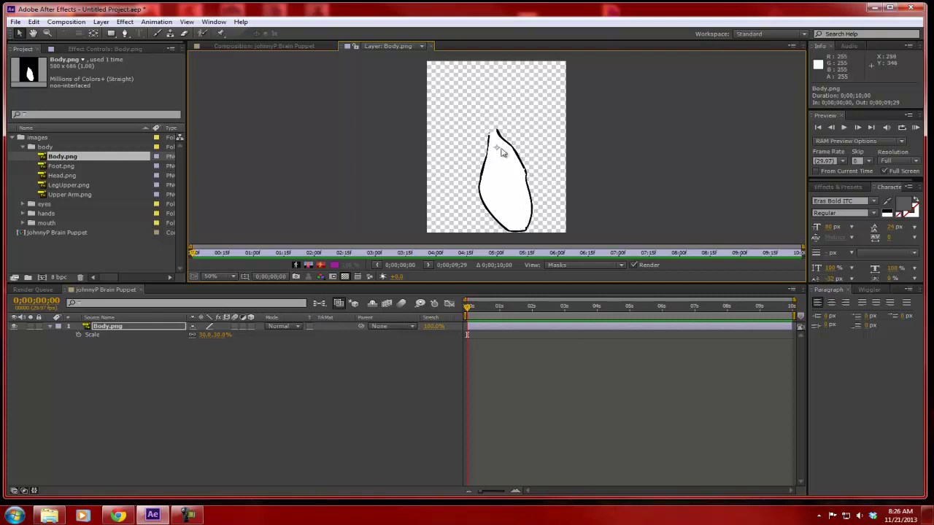
pyautogui.moveTo(498, 145); pyautogui.dragTo(517, 233)
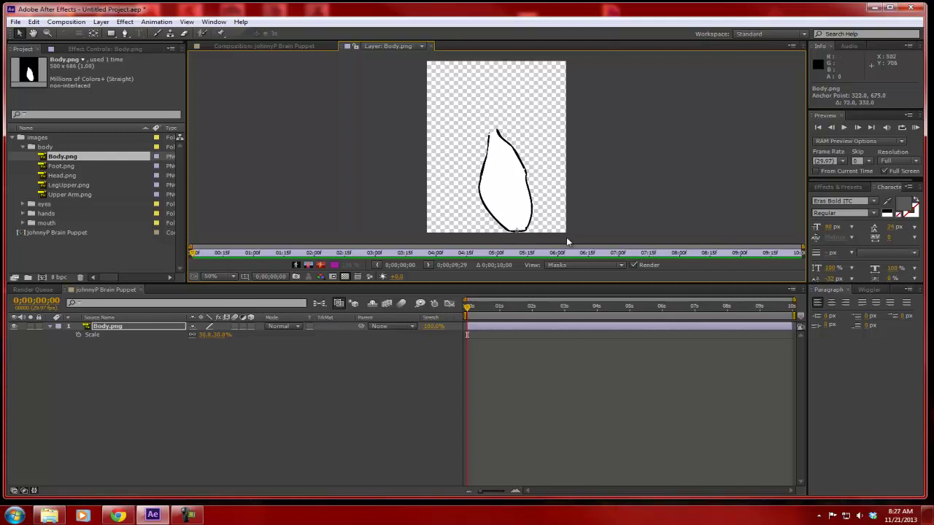
pyautogui.click(430, 46)
pyautogui.moveTo(501, 105); pyautogui.dragTo(490, 157)
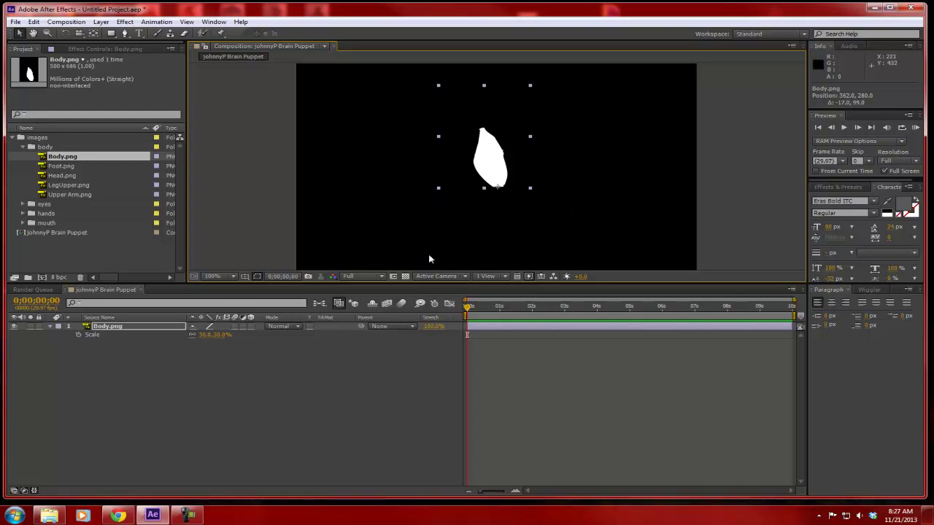
# Set the composition's background colour to grey 717171 and display it behind the body with the transparency grid off
pyautogui.click(406, 276)
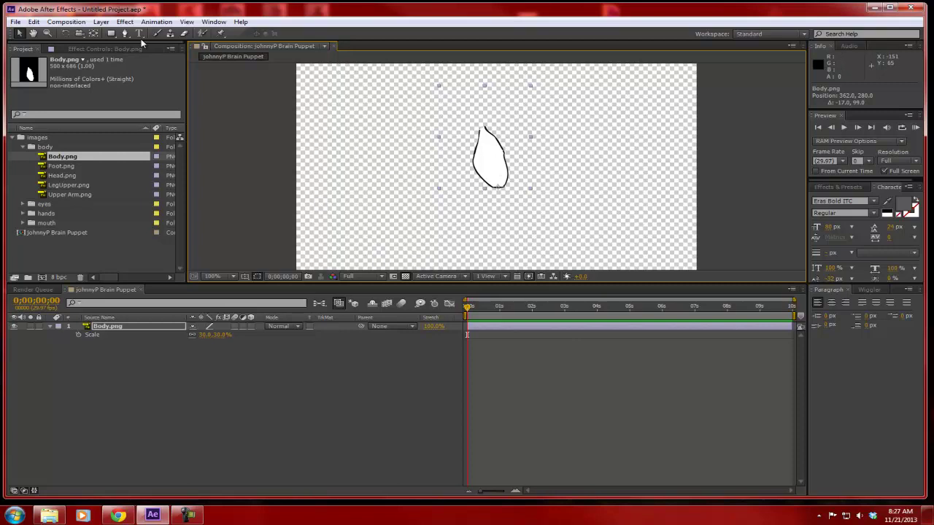
pyautogui.click(103, 22)
pyautogui.click(226, 19)
pyautogui.click(66, 22)
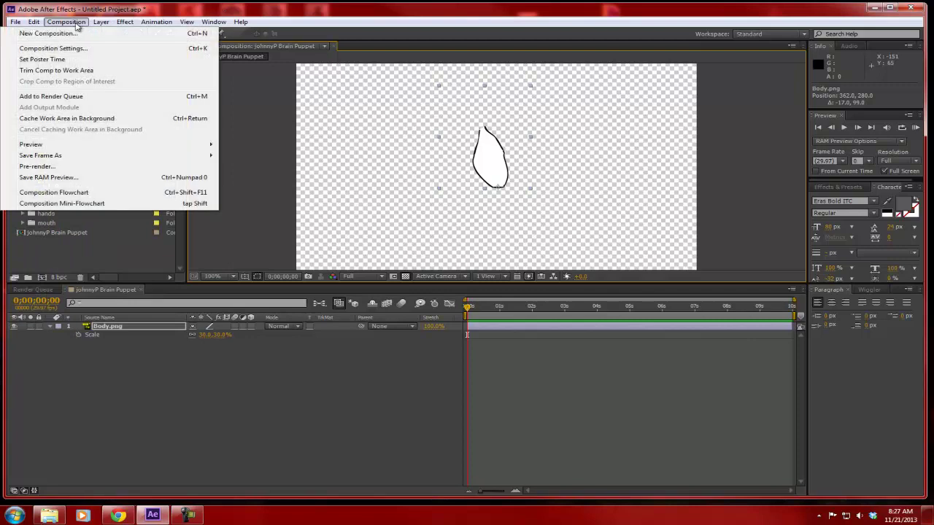
pyautogui.click(67, 46)
pyautogui.click(375, 272)
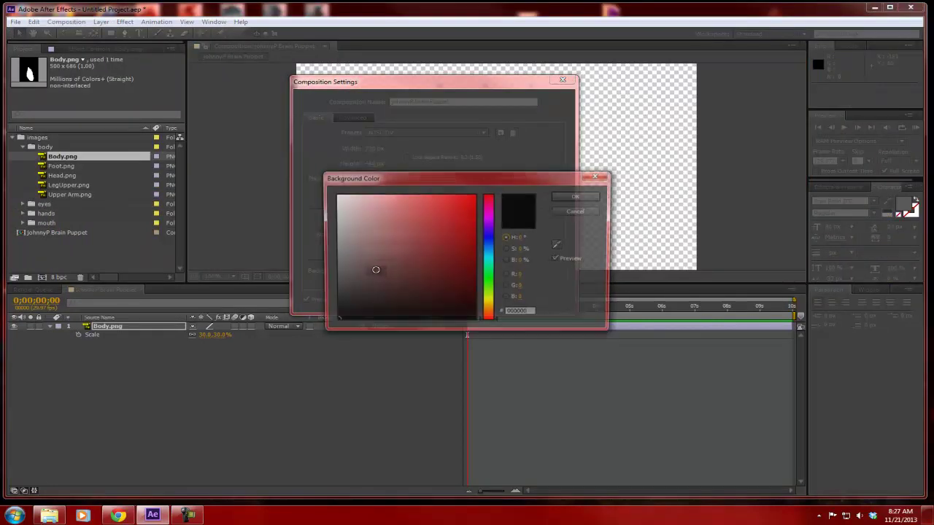
pyautogui.moveTo(369, 276); pyautogui.dragTo(329, 265)
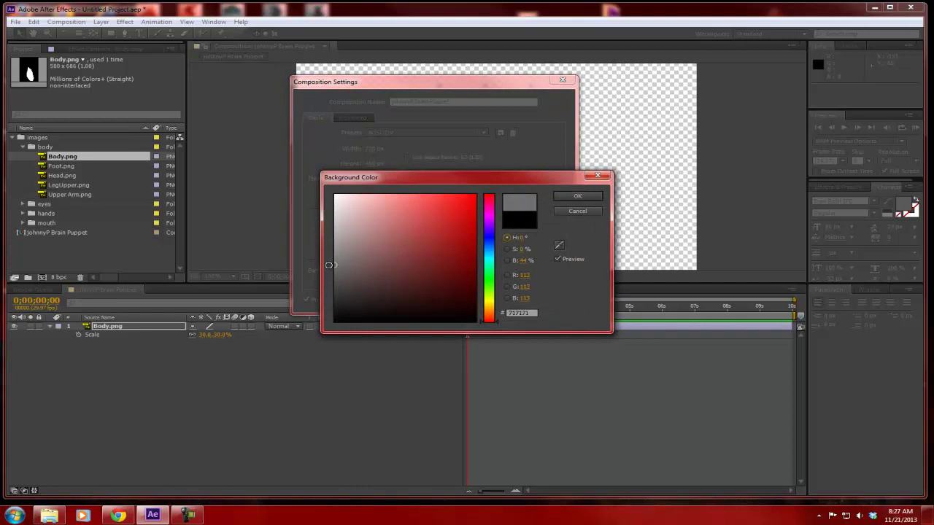
pyautogui.click(576, 196)
pyautogui.click(492, 298)
pyautogui.click(405, 276)
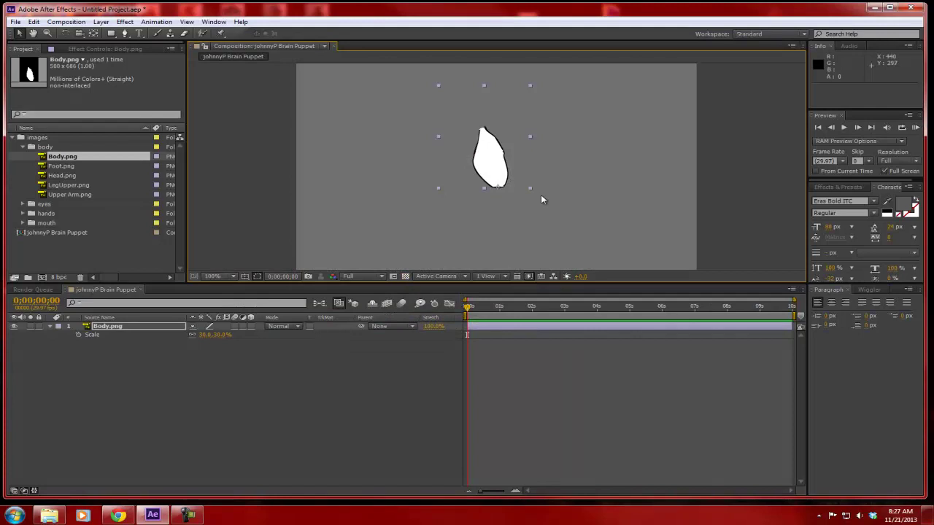
# Move the Body.png layer to about position 375, 295, and add Head.png from the body folder as a layer above it
pyautogui.moveTo(500, 172)
pyautogui.mouseDown()
pyautogui.moveTo(504, 189)
pyautogui.moveTo(507, 178)
pyautogui.mouseUp()
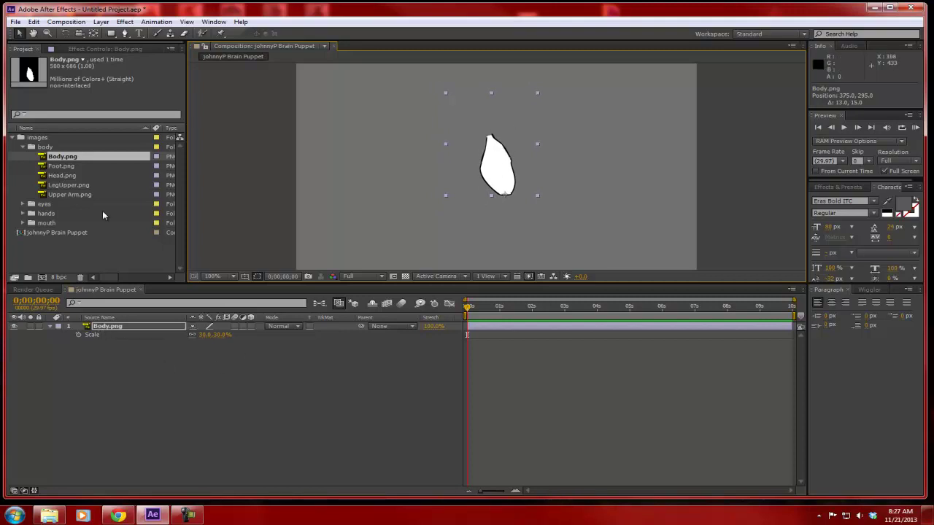
pyautogui.click(60, 176)
pyautogui.moveTo(60, 176); pyautogui.dragTo(94, 327)
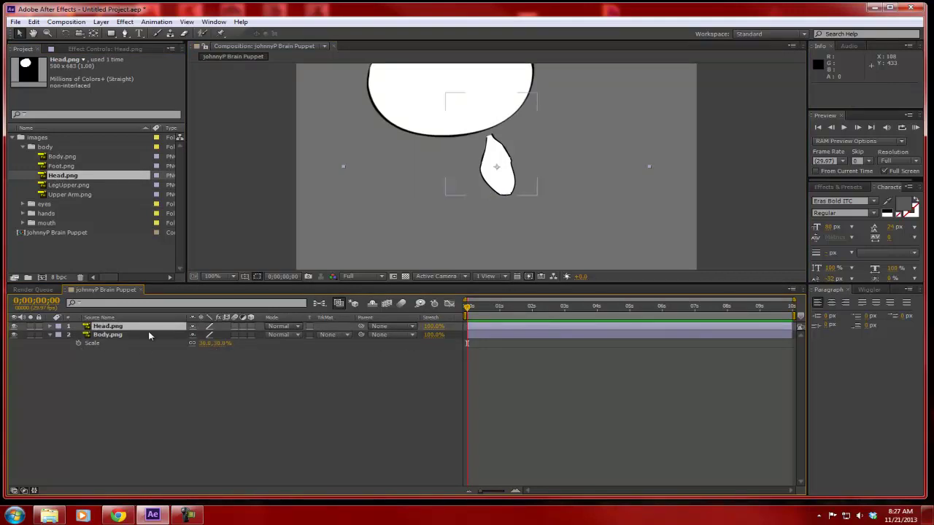
# Scale the Head.png layer down to 30%
pyautogui.press('s')
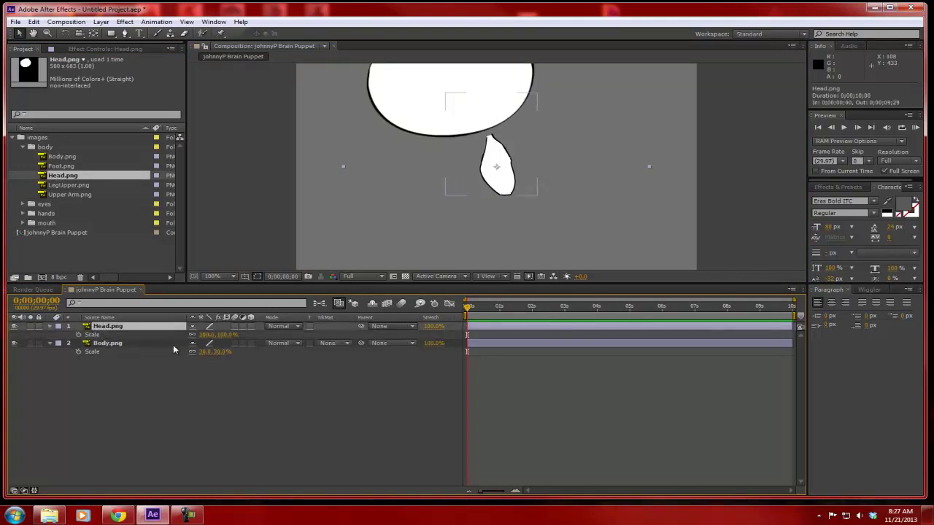
pyautogui.click(206, 335)
pyautogui.write('30')
pyautogui.press('Return')
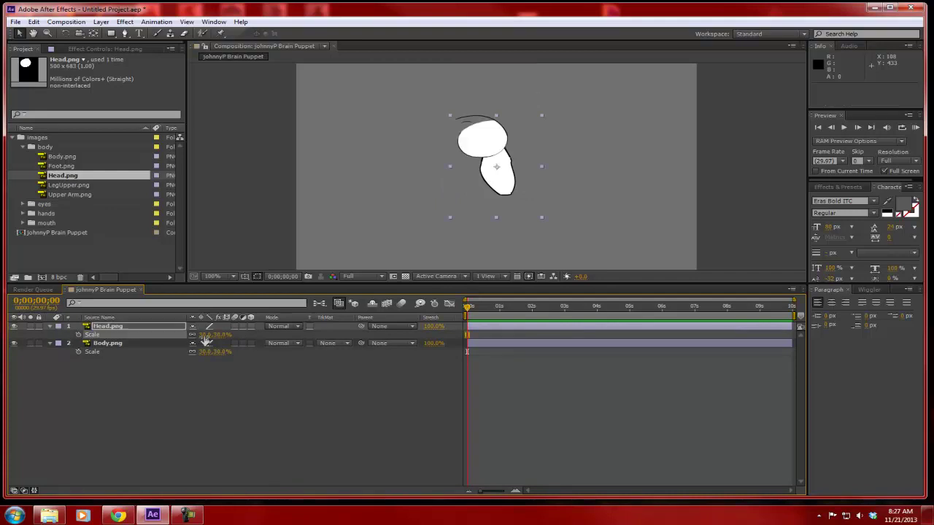
# Move the Head.png layer's anchor point to the base of the head, and place the layer on the neck at about 346.5, 178.5
pyautogui.doubleClick(108, 328)
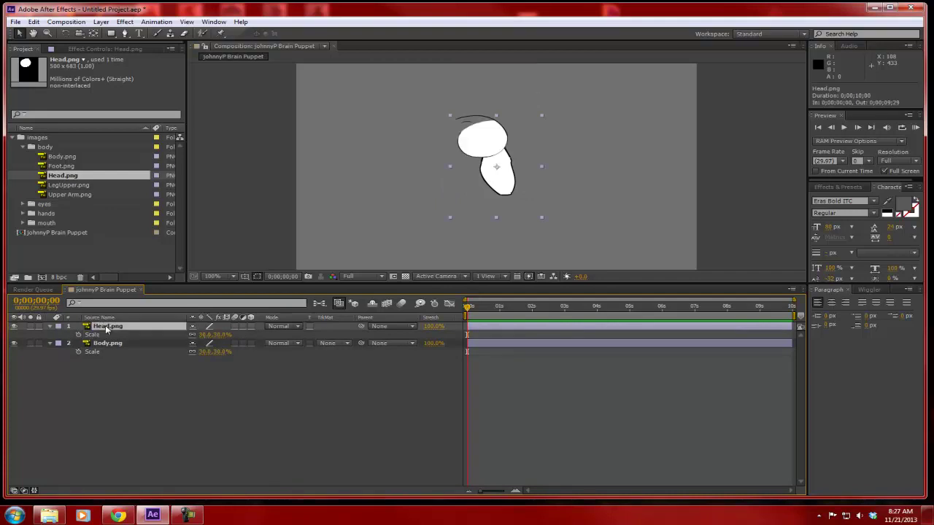
pyautogui.moveTo(496, 151); pyautogui.dragTo(491, 97)
pyautogui.click(431, 46)
pyautogui.press('.')
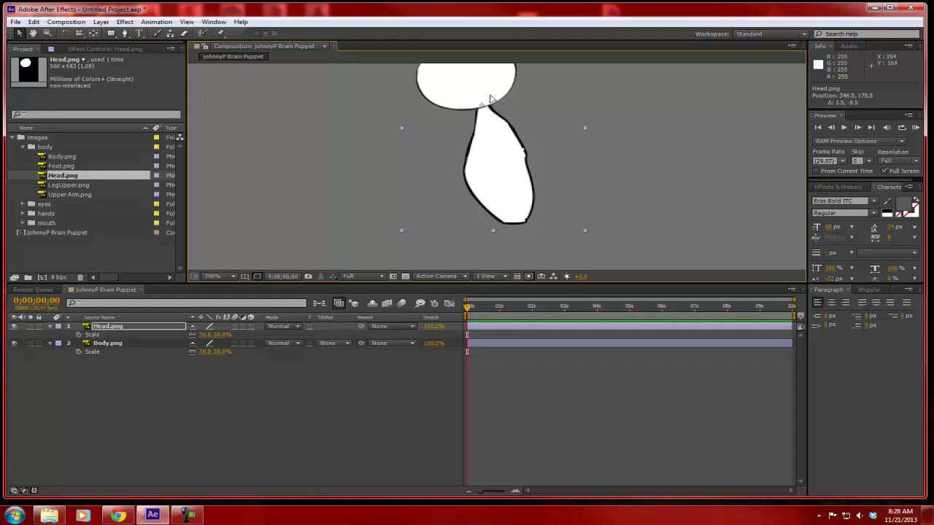
pyautogui.press(',')
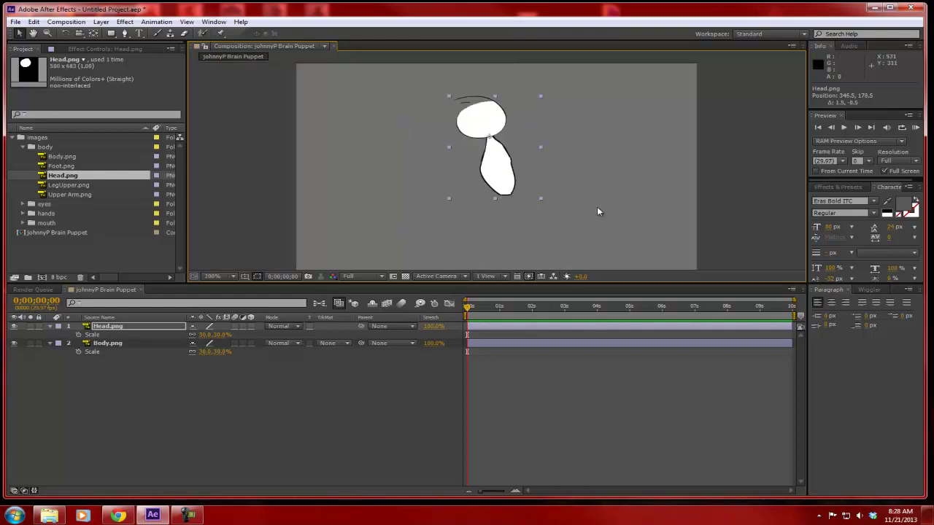
pyautogui.click(662, 210)
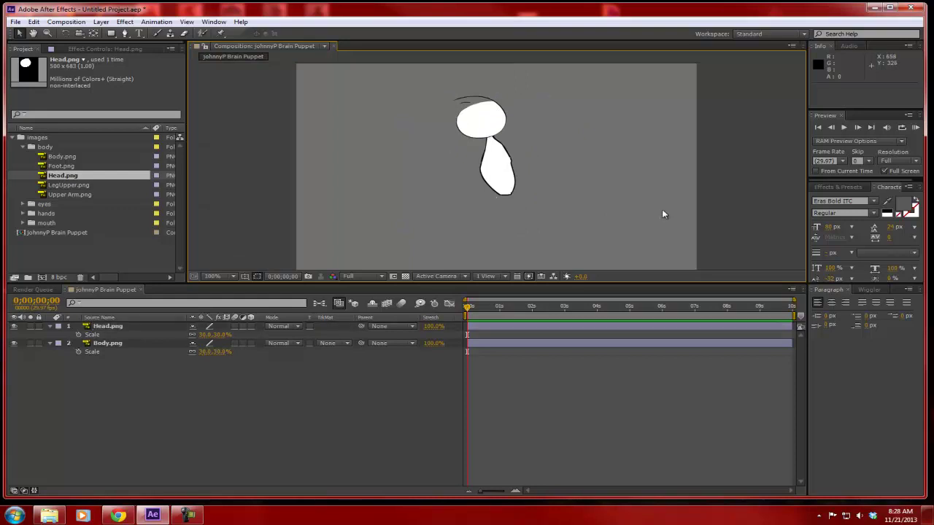
# Parent the Head.png layer to Body.png
pyautogui.click(493, 115)
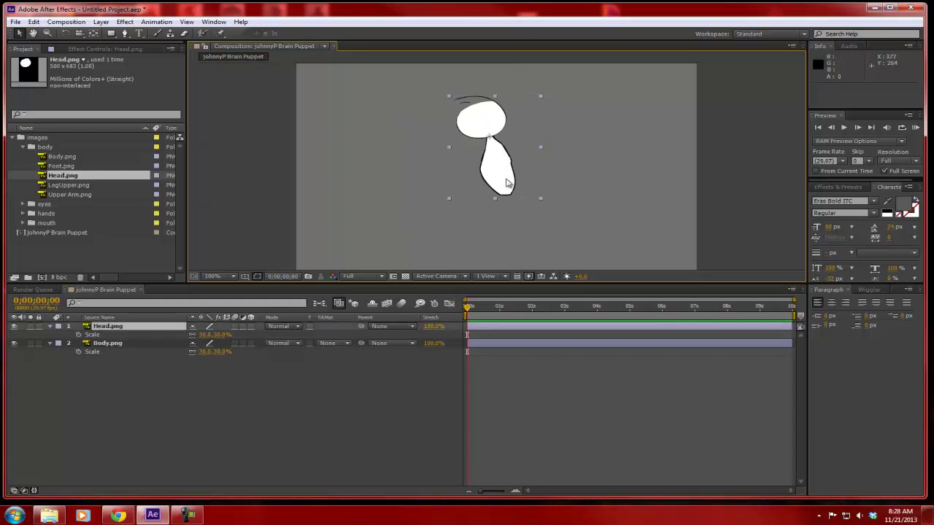
pyautogui.click(721, 192)
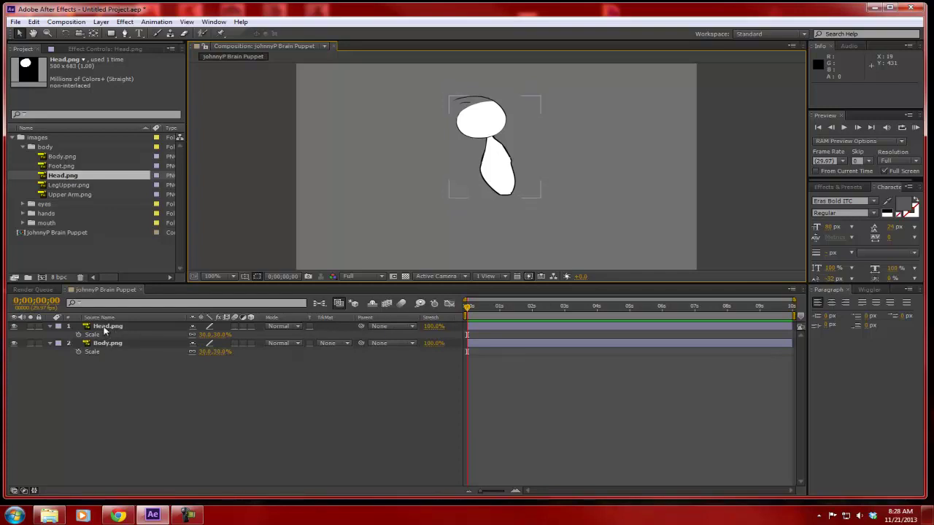
pyautogui.click(412, 326)
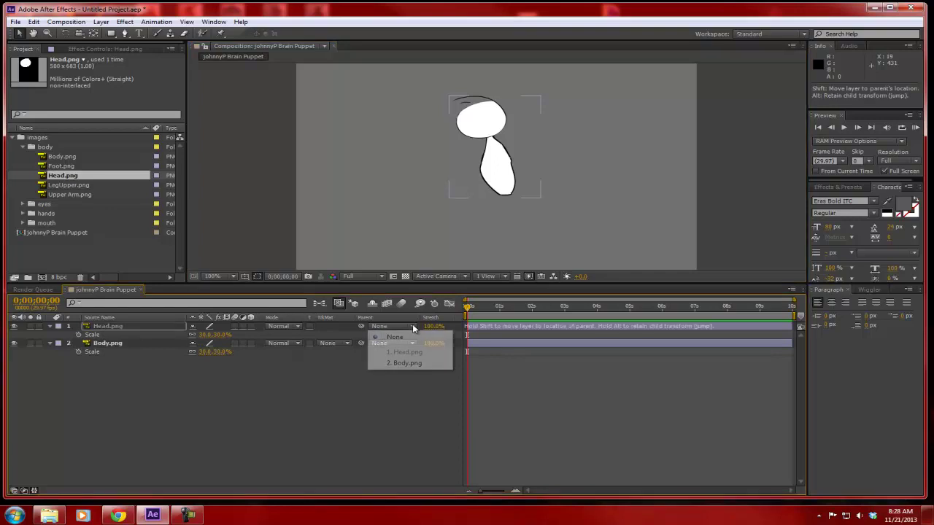
pyautogui.click(403, 364)
# Test the parenting by rotating the Body.png layer to -58° and the Head.png layer to 6°
pyautogui.click(108, 343)
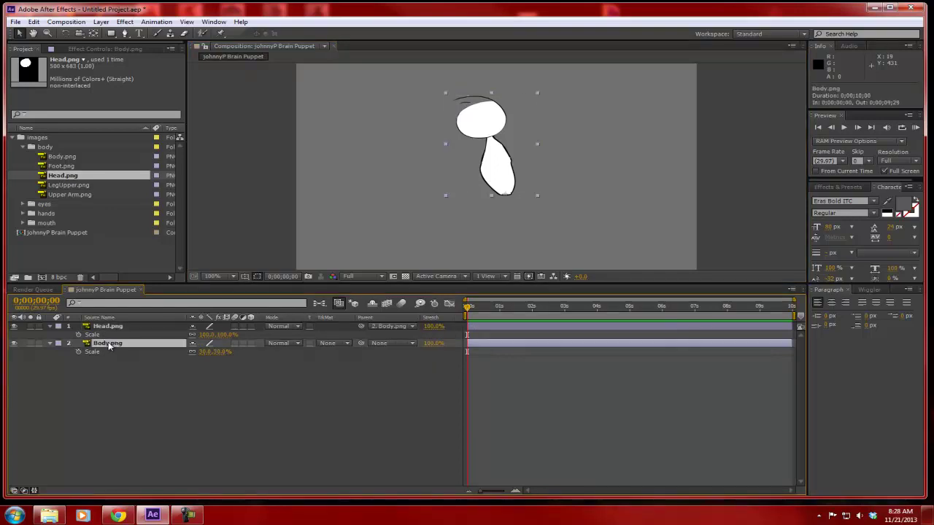
pyautogui.press('r')
pyautogui.moveTo(210, 356); pyautogui.dragTo(186, 362)
pyautogui.press('Return')
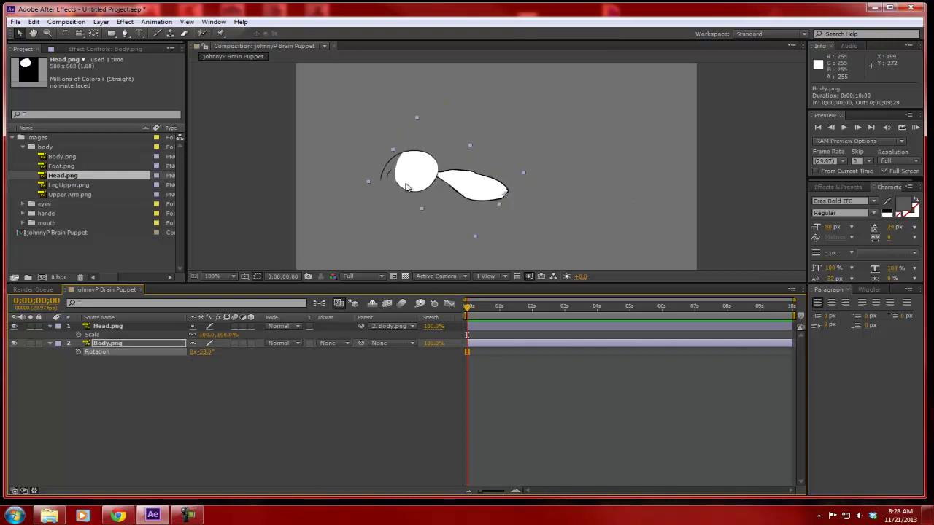
pyautogui.click(109, 326)
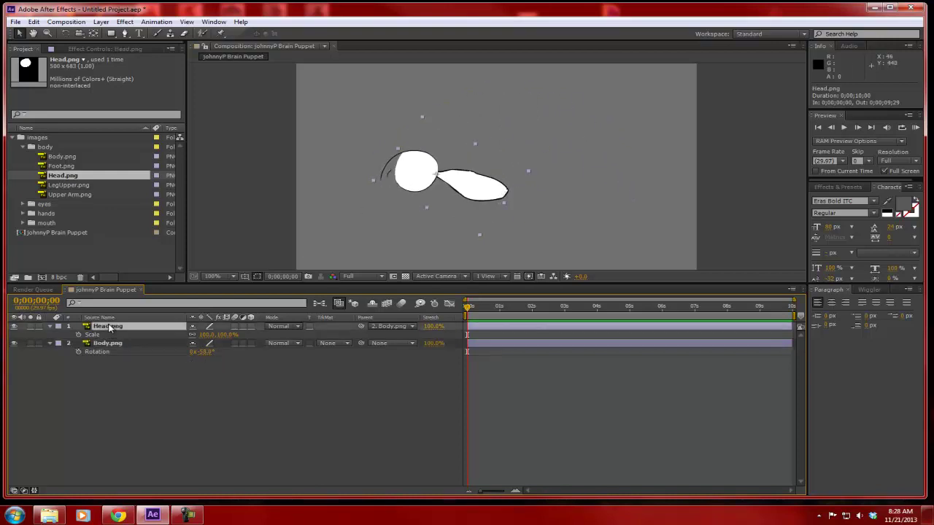
pyautogui.press('r')
pyautogui.moveTo(201, 334); pyautogui.dragTo(227, 351)
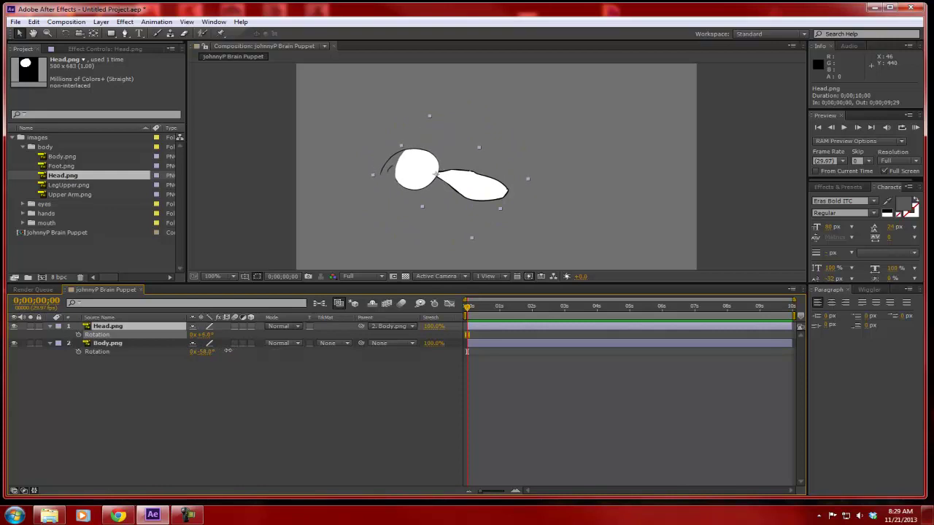
# Reset the rotation of both the Body.png and Head.png layers to 0°
pyautogui.click(208, 352)
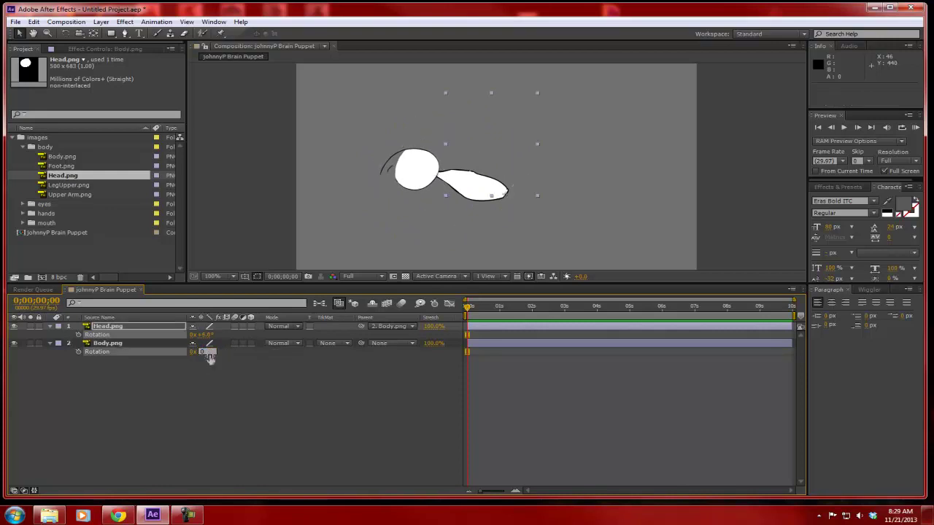
pyautogui.write('0')
pyautogui.press('Tab')
pyautogui.write('0')
pyautogui.press('Return')
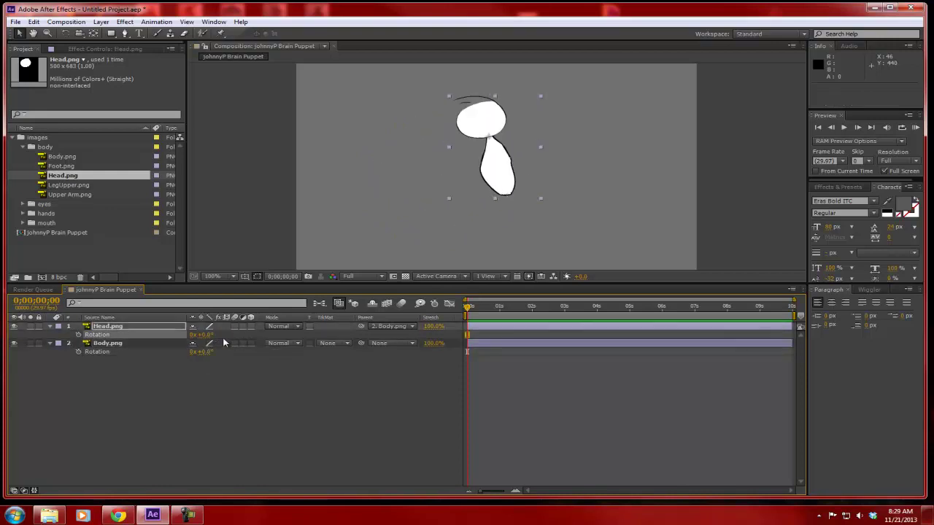
# Nudge the Head.png layer to about 229.6, 293.3 and fine-tune its anchor point to about 253, 245.5
pyautogui.moveTo(503, 125); pyautogui.dragTo(499, 127)
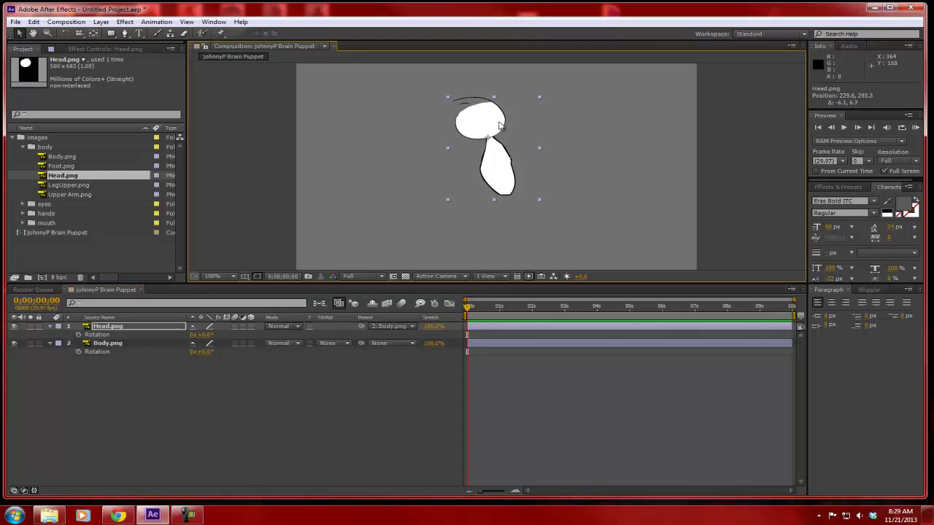
pyautogui.doubleClick(499, 126)
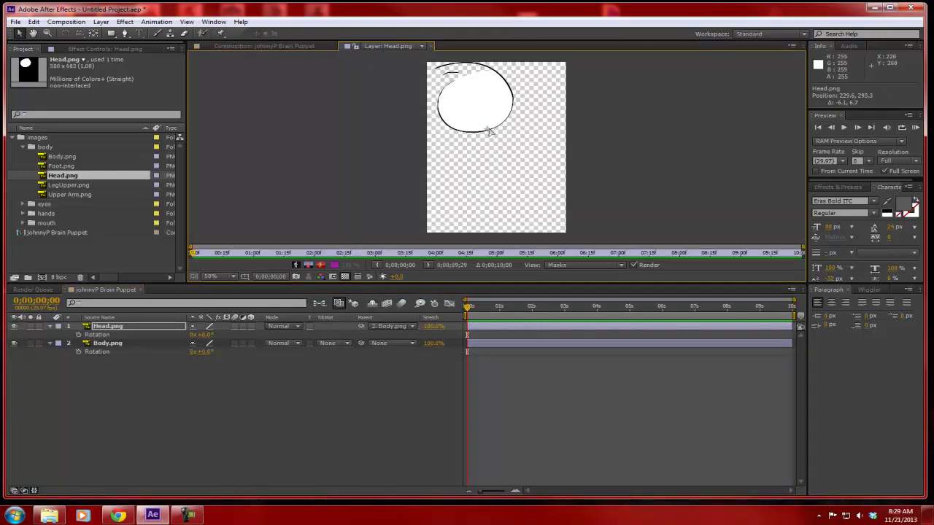
pyautogui.click(431, 47)
pyautogui.click(110, 330)
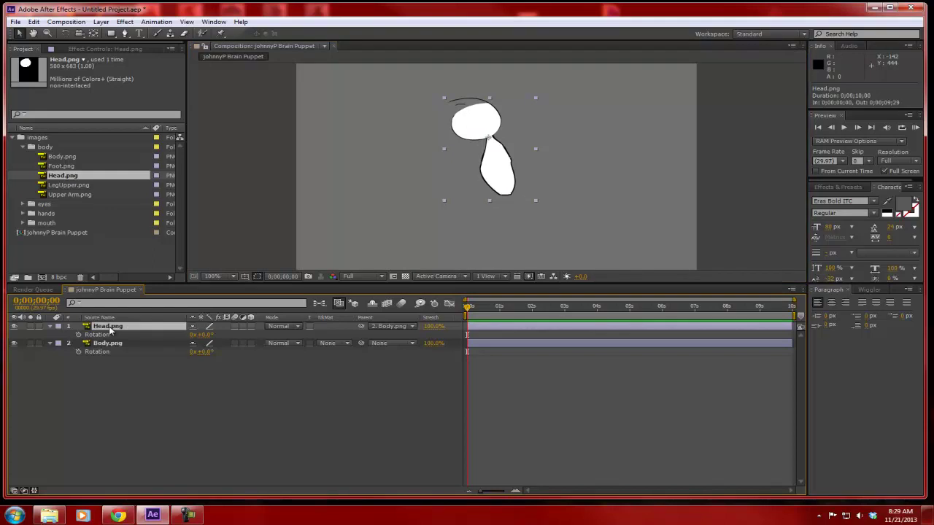
pyautogui.click(49, 326)
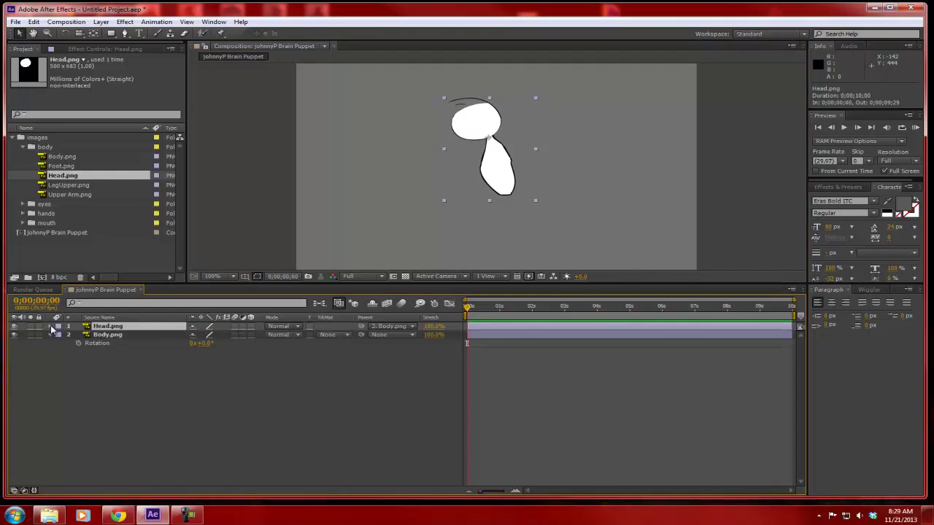
pyautogui.click(50, 326)
pyautogui.moveTo(194, 343)
pyautogui.mouseDown()
pyautogui.moveTo(218, 342)
pyautogui.moveTo(200, 343)
pyautogui.mouseUp()
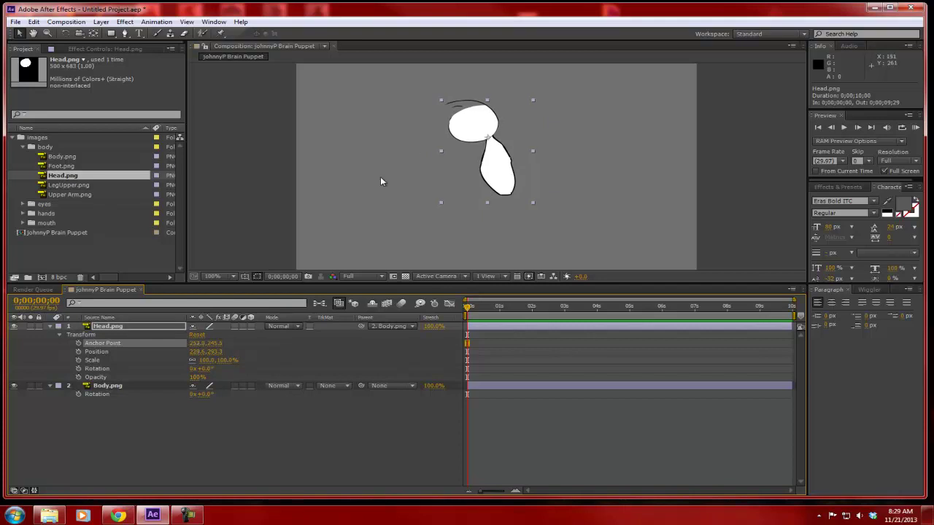
# Test the neck joint with Head.png rotated to 51°, and adjust the layer's position to about 232.6, 283.3
pyautogui.moveTo(477, 122); pyautogui.dragTo(481, 121)
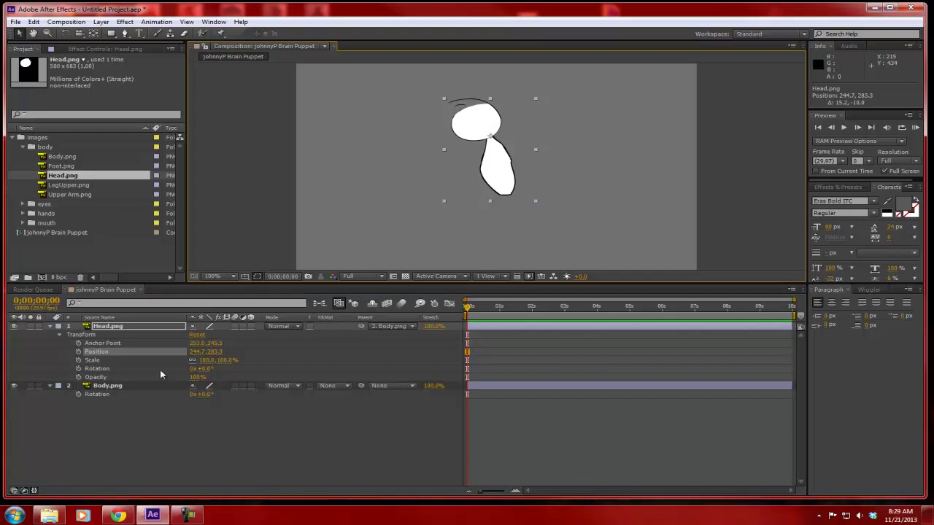
pyautogui.moveTo(209, 372); pyautogui.dragTo(307, 372)
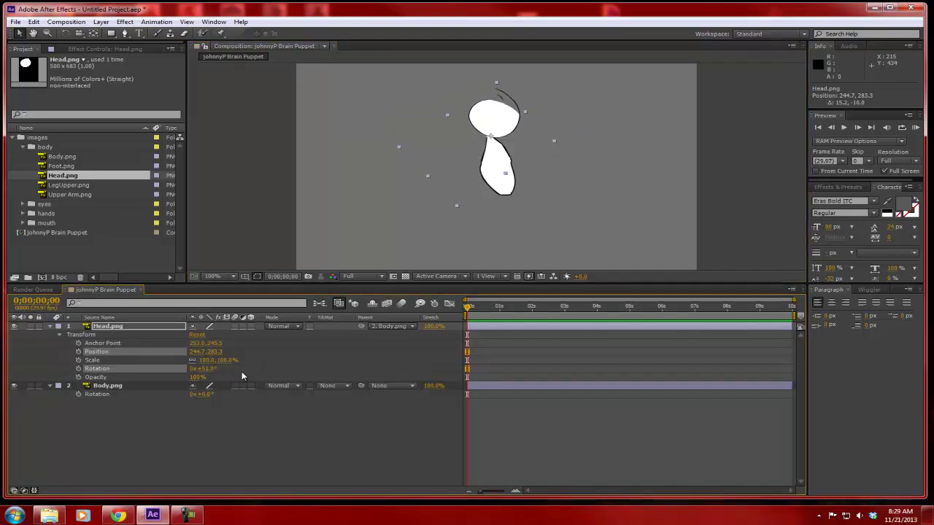
pyautogui.moveTo(502, 132); pyautogui.dragTo(500, 131)
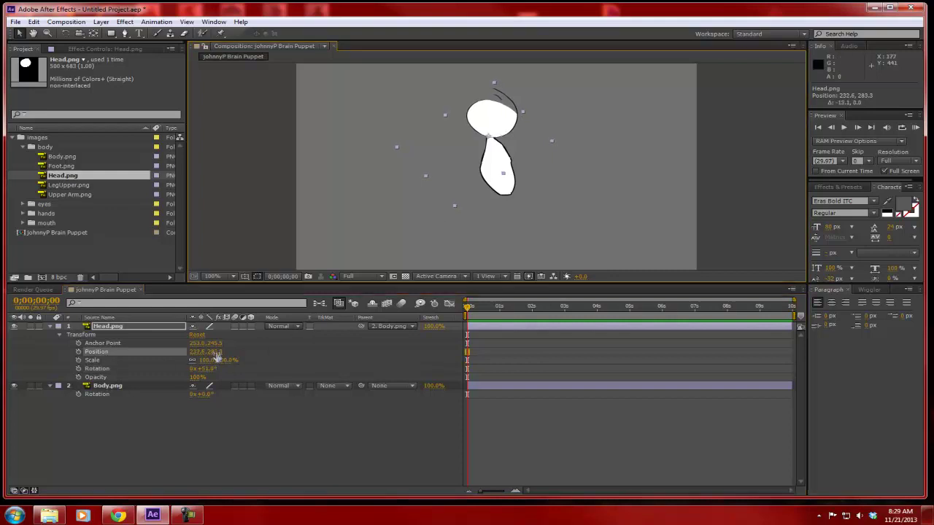
# Test the neck joint with Head.png rotated to -46°, and adjust the layer's position to about 243.2, 275
pyautogui.moveTo(208, 371); pyautogui.dragTo(176, 370)
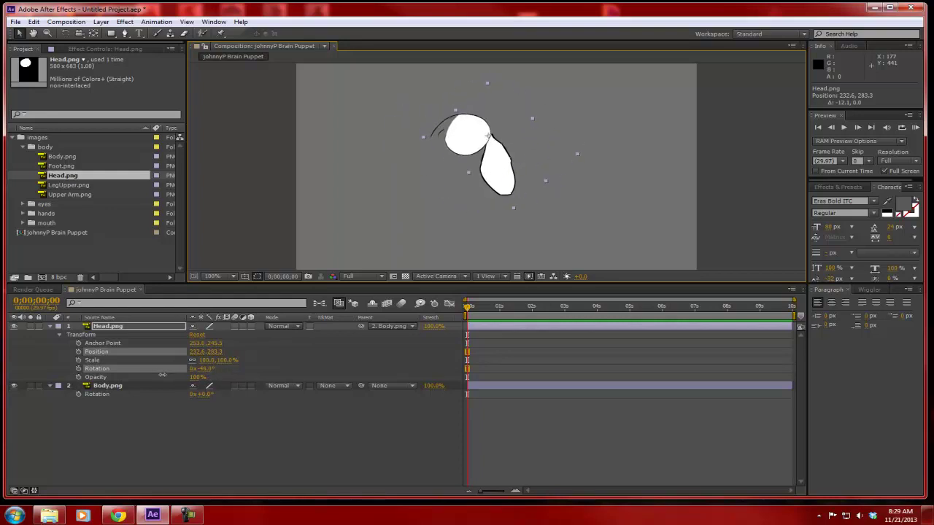
pyautogui.press('.')
pyautogui.moveTo(467, 102); pyautogui.dragTo(471, 98)
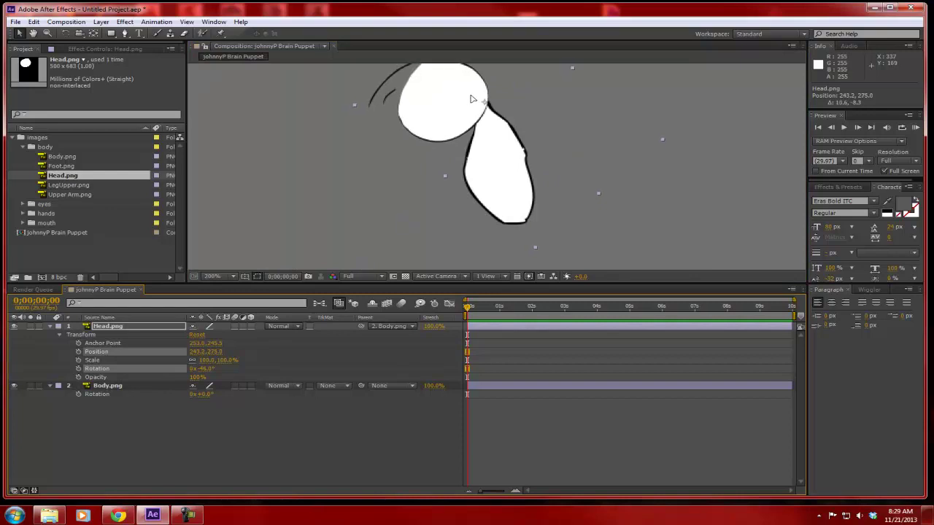
# Rotate the Head.png layer to 26° and move it down onto the neck at about 241.7, 290
pyautogui.click(272, 337)
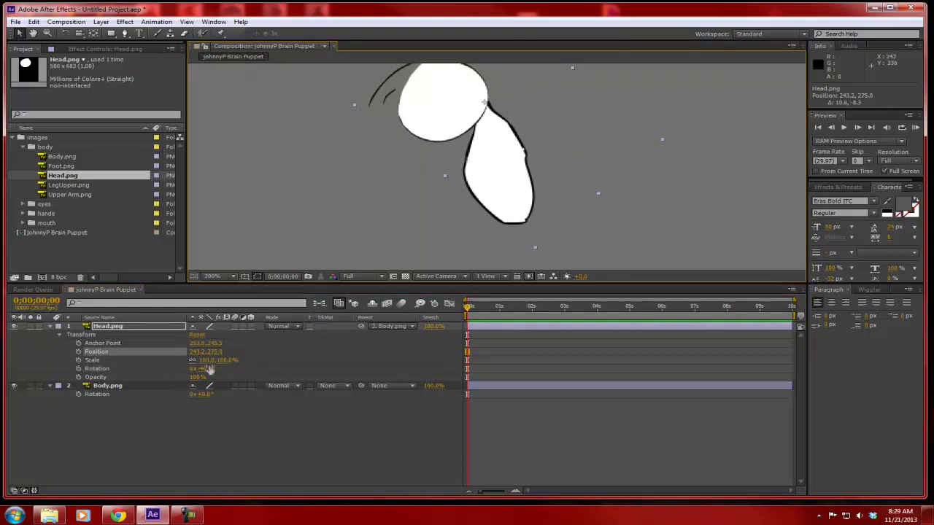
pyautogui.moveTo(209, 374); pyautogui.dragTo(252, 368)
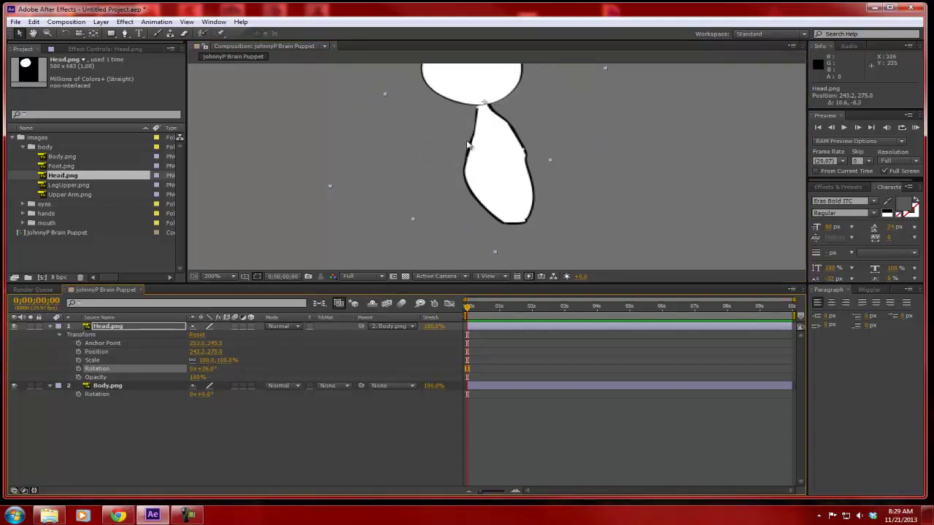
pyautogui.moveTo(496, 87); pyautogui.dragTo(496, 96)
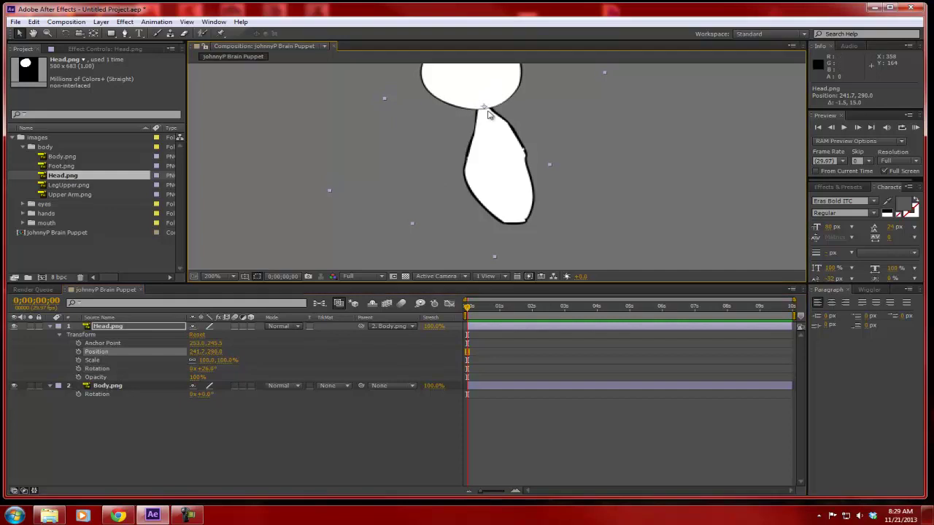
# Reset the Head.png layer's rotation to 0° and collapse its properties
pyautogui.moveTo(209, 368)
pyautogui.mouseDown()
pyautogui.moveTo(172, 369)
pyautogui.moveTo(246, 376)
pyautogui.moveTo(203, 376)
pyautogui.mouseUp()
pyautogui.click(207, 369)
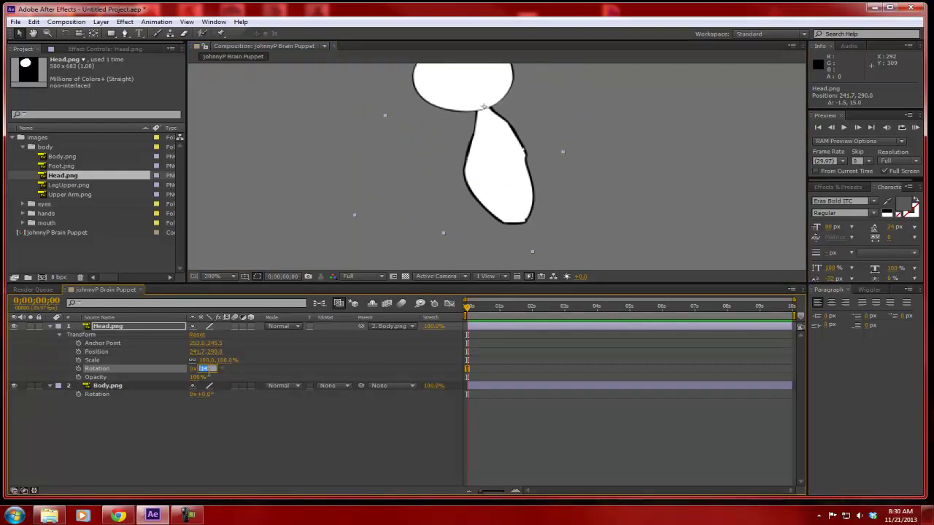
pyautogui.write('0')
pyautogui.press('Return')
pyautogui.press(',')
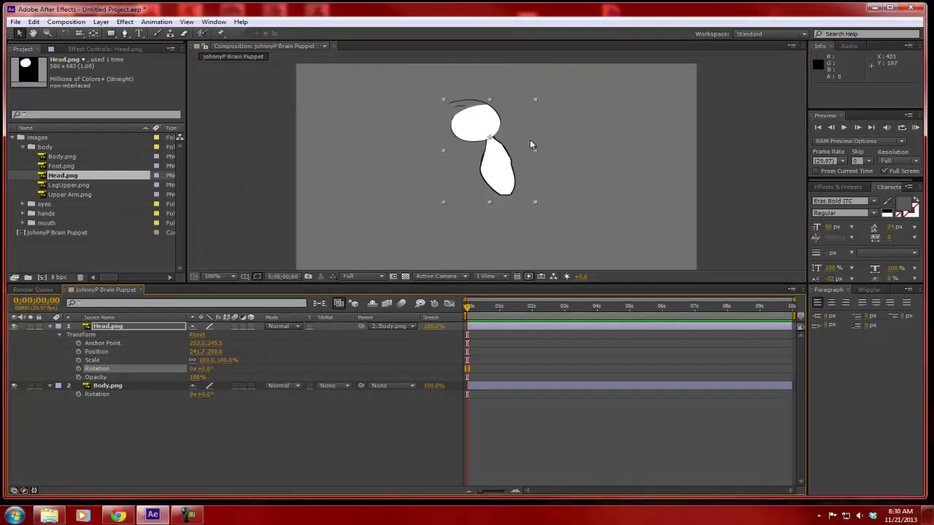
pyautogui.click(514, 216)
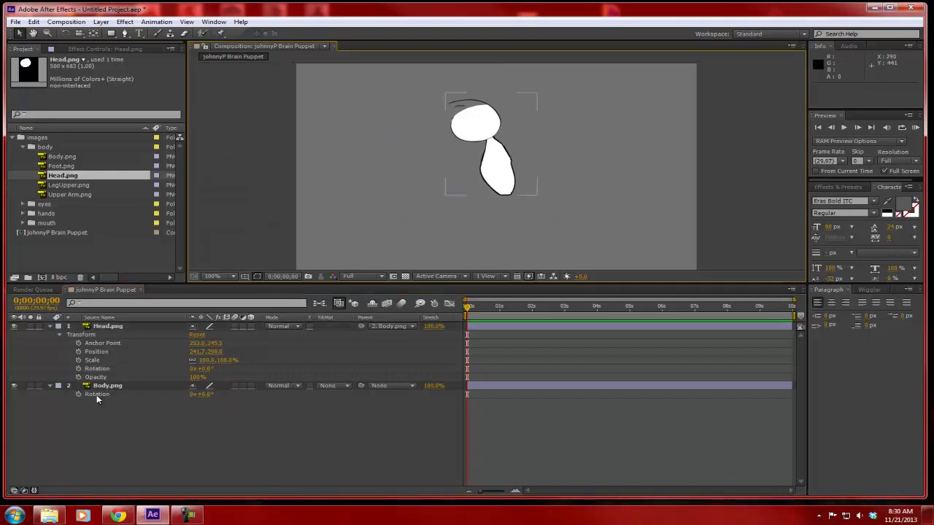
pyautogui.click(50, 326)
pyautogui.click(103, 335)
pyautogui.press('F2')
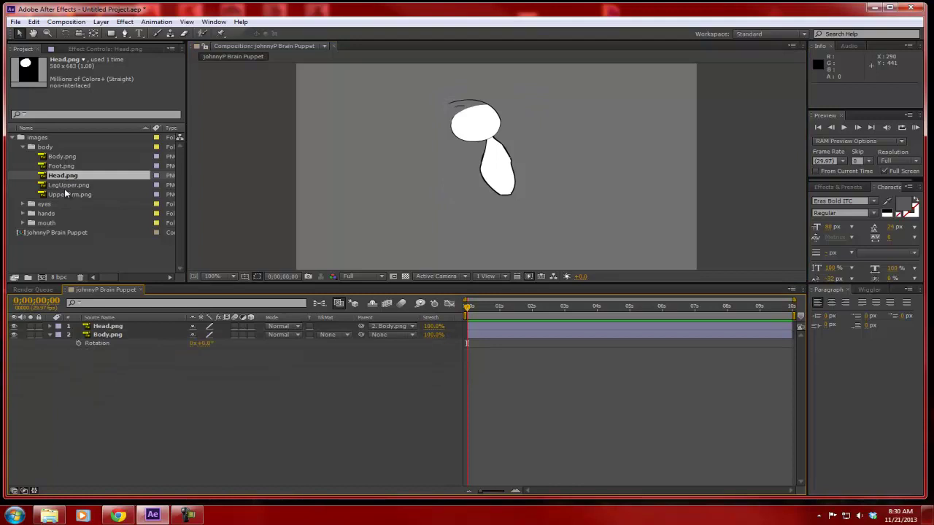
# Add LegUpper.png to the composition as a layer between Head.png and Body.png
pyautogui.click(69, 186)
pyautogui.moveTo(76, 188); pyautogui.dragTo(90, 332)
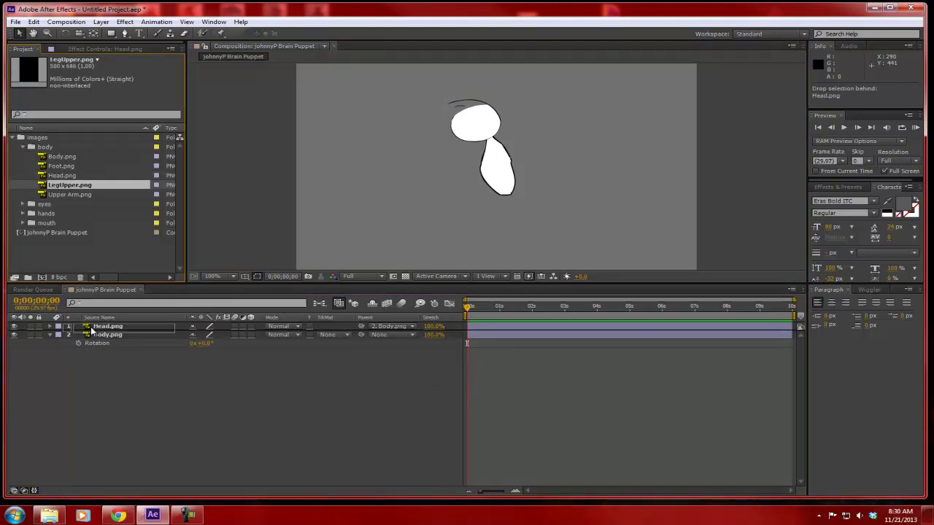
pyautogui.moveTo(90, 332); pyautogui.dragTo(119, 334)
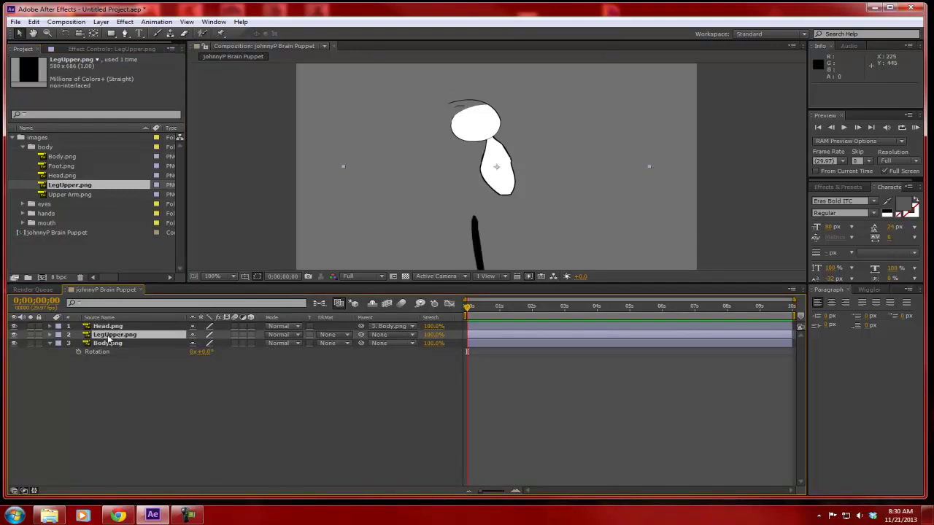
# Scale the LegUpper.png layer to 30% and move it beneath the body at about 379, 267
pyautogui.press('s')
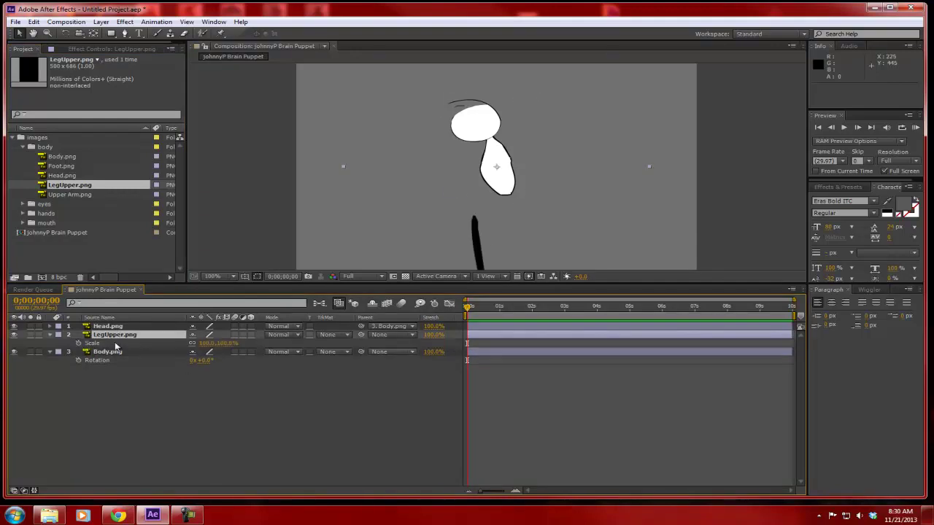
pyautogui.click(209, 343)
pyautogui.write('30')
pyautogui.press('Return')
pyautogui.moveTo(491, 199); pyautogui.dragTo(504, 220)
pyautogui.moveTo(500, 219); pyautogui.dragTo(500, 216)
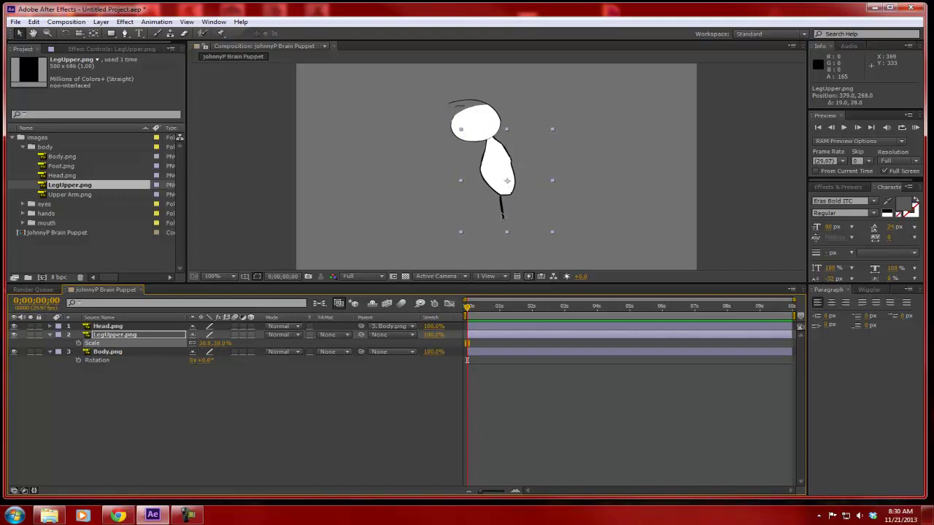
pyautogui.click(502, 215)
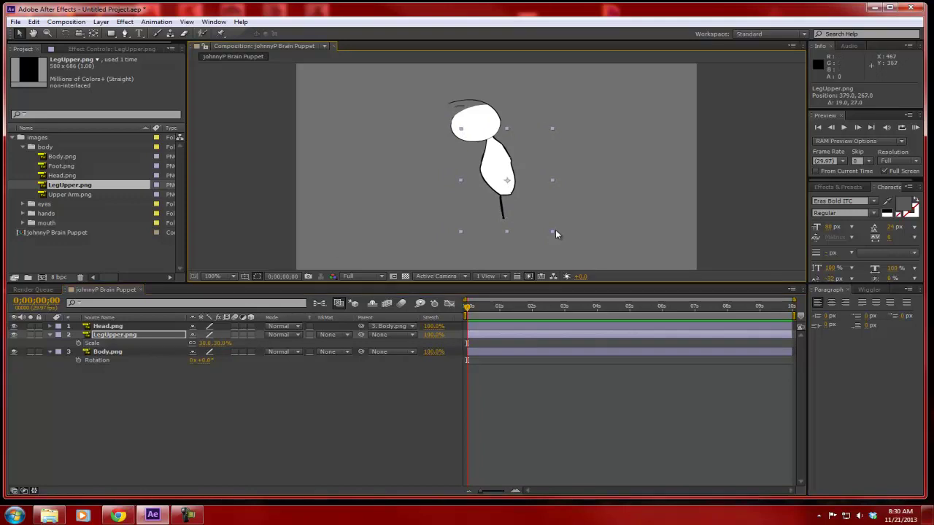
# Move the LegUpper.png layer's anchor point to the upper end of the leg, at about 210, 439
pyautogui.doubleClick(106, 335)
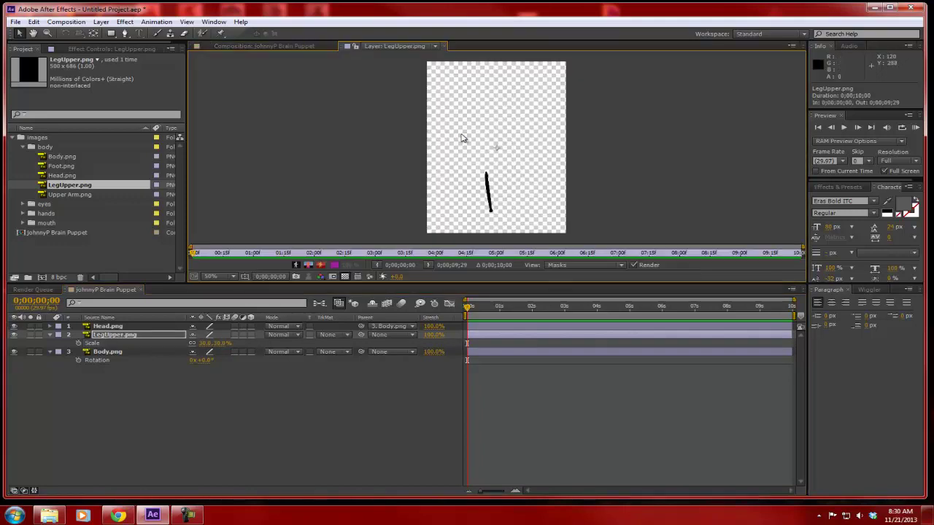
pyautogui.moveTo(496, 150); pyautogui.dragTo(486, 176)
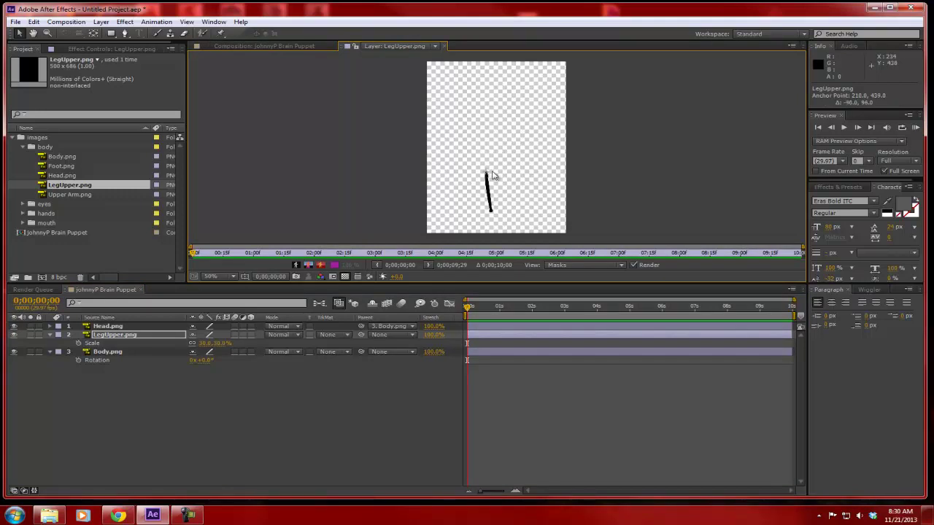
pyautogui.click(445, 47)
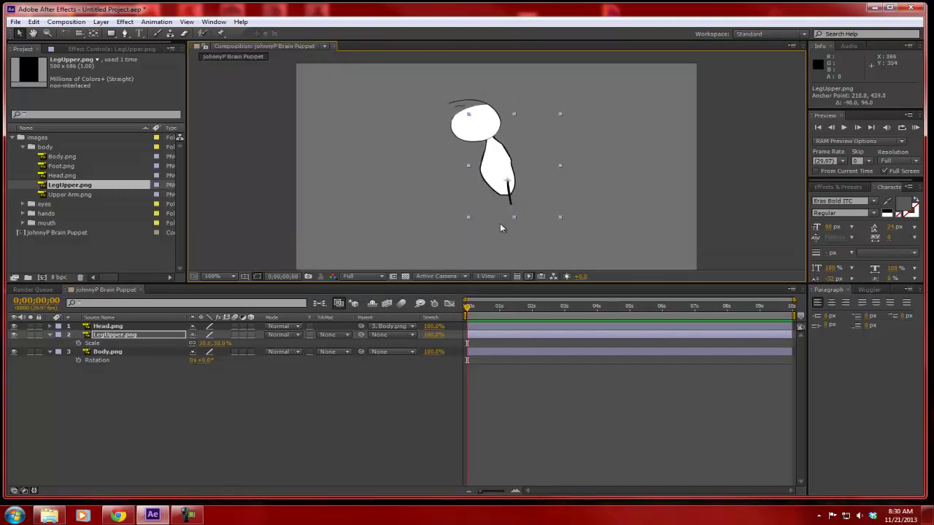
# With Head.png and Body.png locked, move LegUpper.png to the body's lower end at about 366, 297 and rotate it to 16°
pyautogui.click(118, 336)
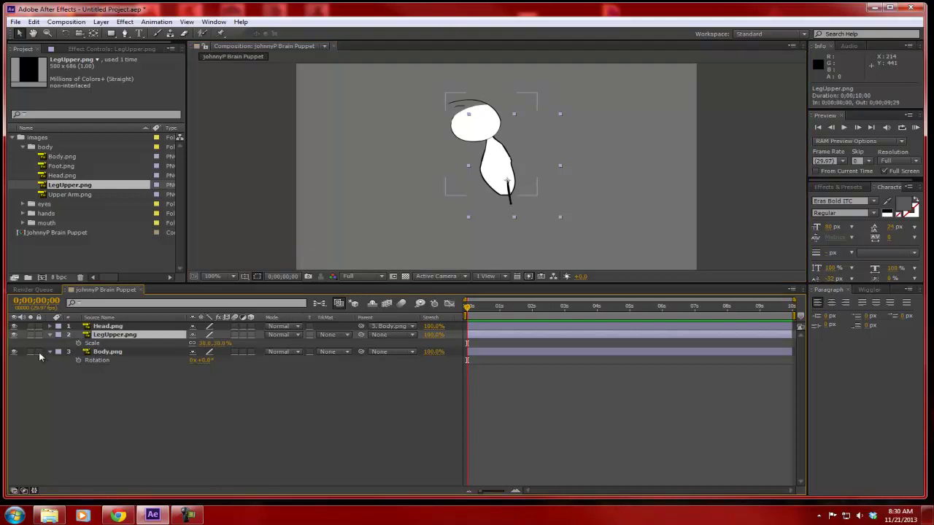
pyautogui.moveTo(538, 165); pyautogui.dragTo(499, 195)
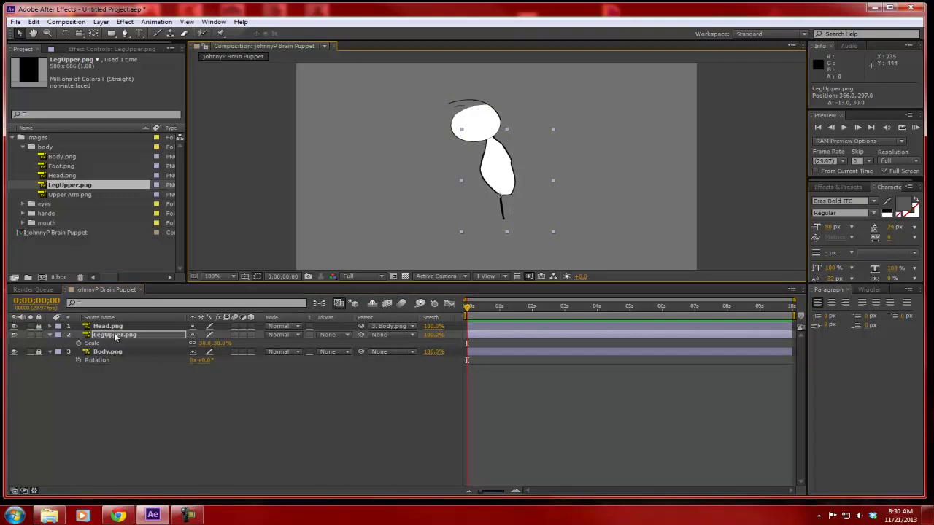
pyautogui.press('r')
pyautogui.moveTo(209, 346); pyautogui.dragTo(216, 343)
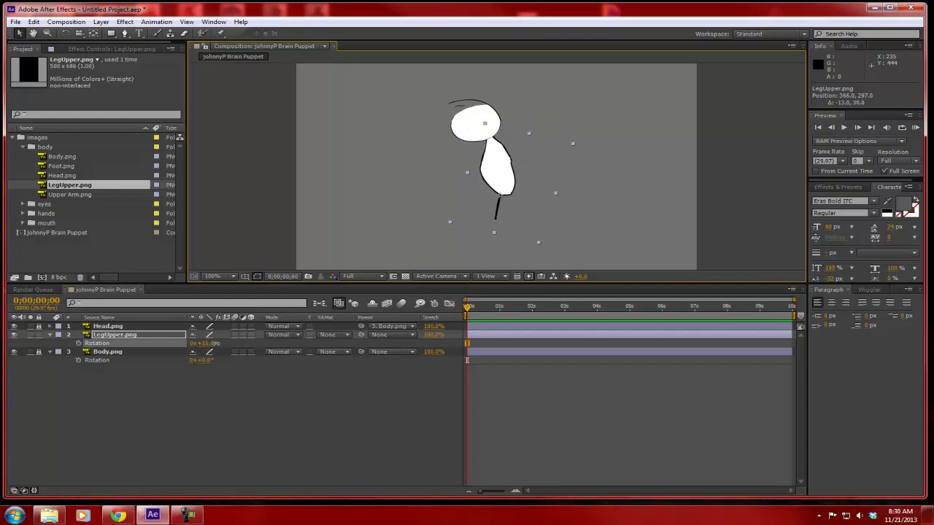
pyautogui.click(123, 388)
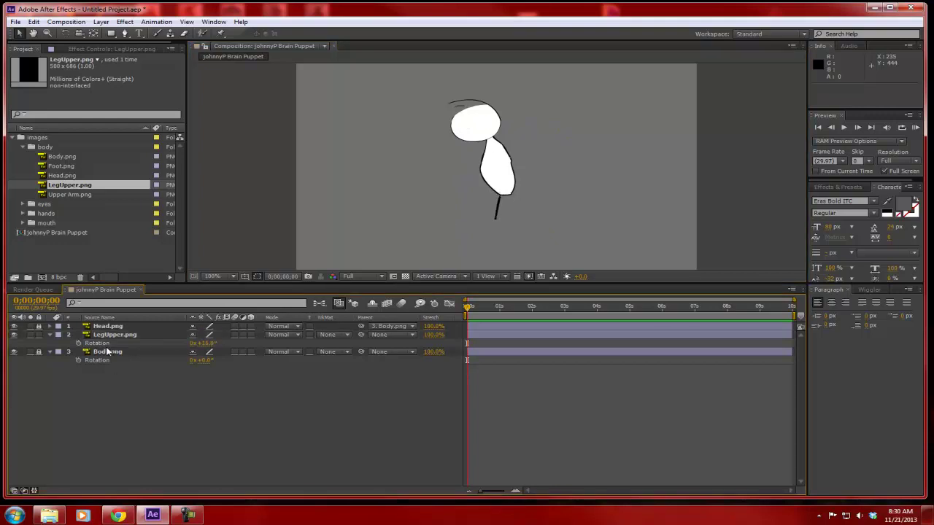
# Rename the LegUpper.png layer as Leg_RT_Up.png
pyautogui.click(109, 335)
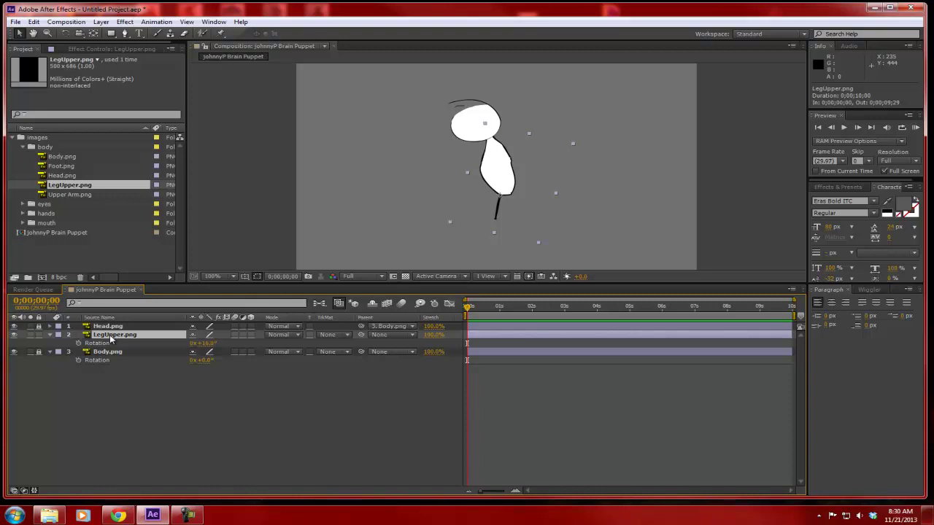
pyautogui.press('Return')
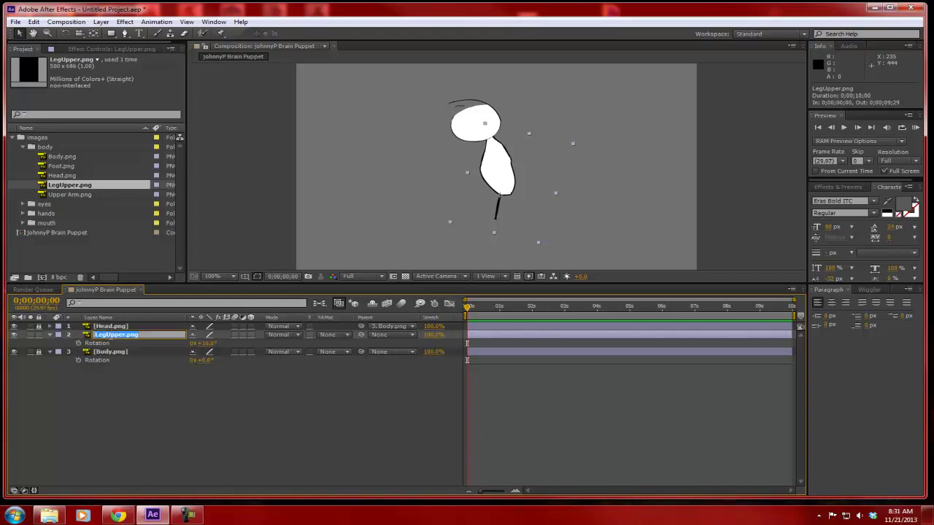
pyautogui.click(119, 334)
pyautogui.write('_')
pyautogui.write('right')
pyautogui.press('BackSpace')
pyautogui.press('BackSpace')
pyautogui.press('BackSpace')
pyautogui.press('BackSpace')
pyautogui.press('BackSpace')
pyautogui.write('RT_')
pyautogui.press('Return')
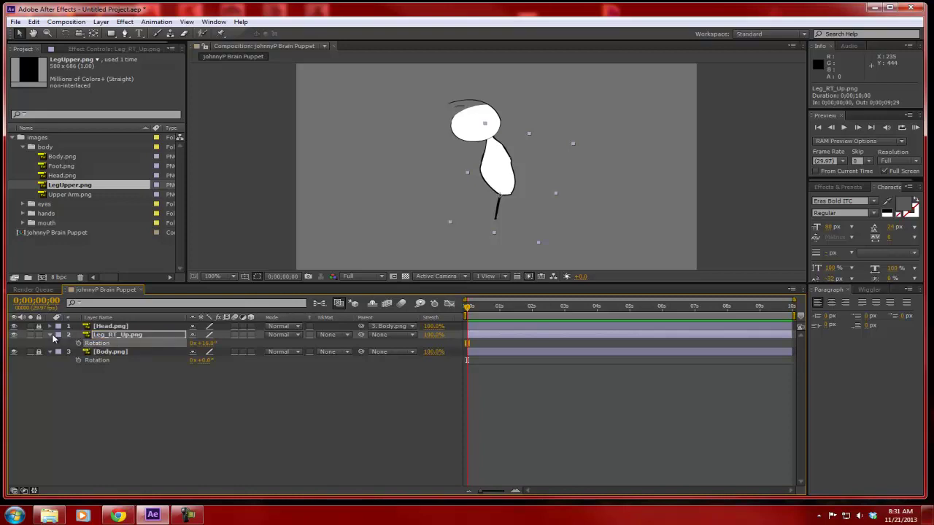
# Duplicate the Leg_RT_Up.png layer, lock the original, and place the copy at its lower end at about 358, 347
pyautogui.click(49, 335)
pyautogui.click(104, 336)
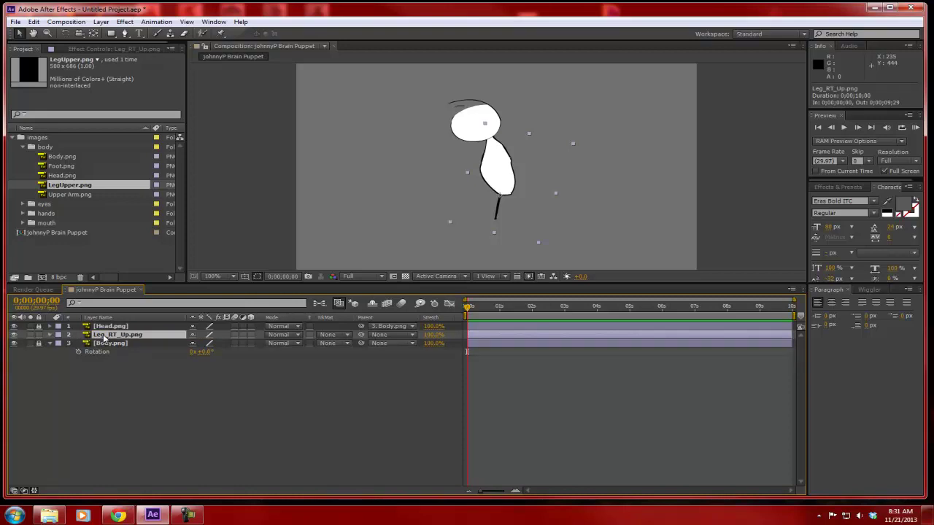
pyautogui.hotkey('ctrl', 'd')
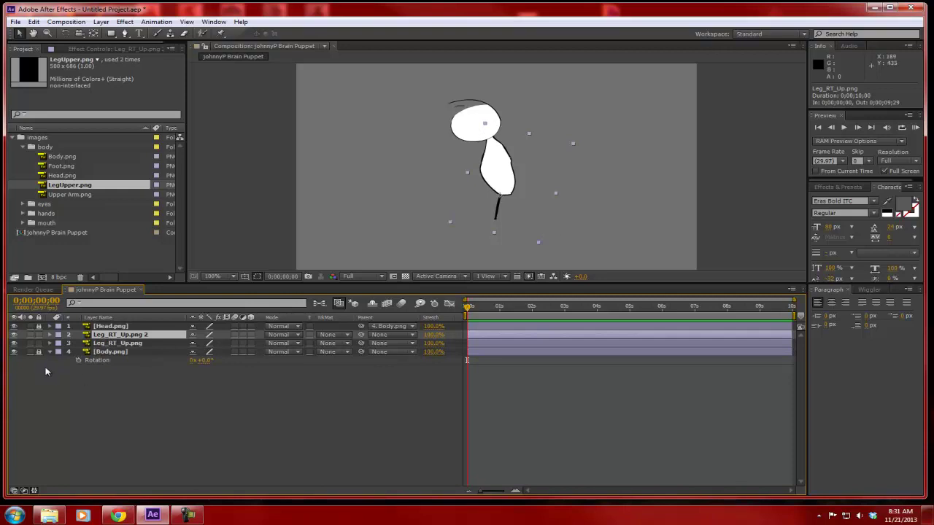
pyautogui.moveTo(39, 343); pyautogui.dragTo(39, 351)
pyautogui.moveTo(495, 215); pyautogui.dragTo(505, 238)
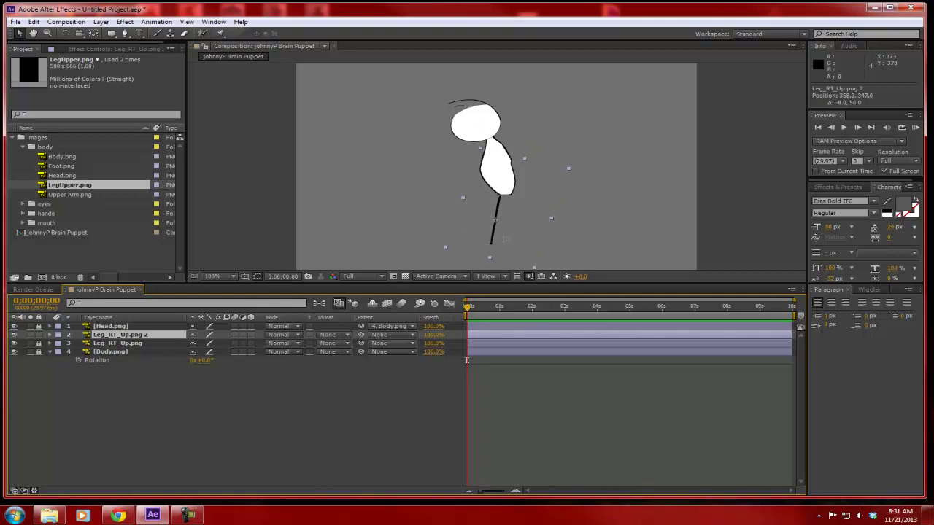
# Rename the duplicated leg layer as Leg_RT_low.png 2
pyautogui.click(107, 336)
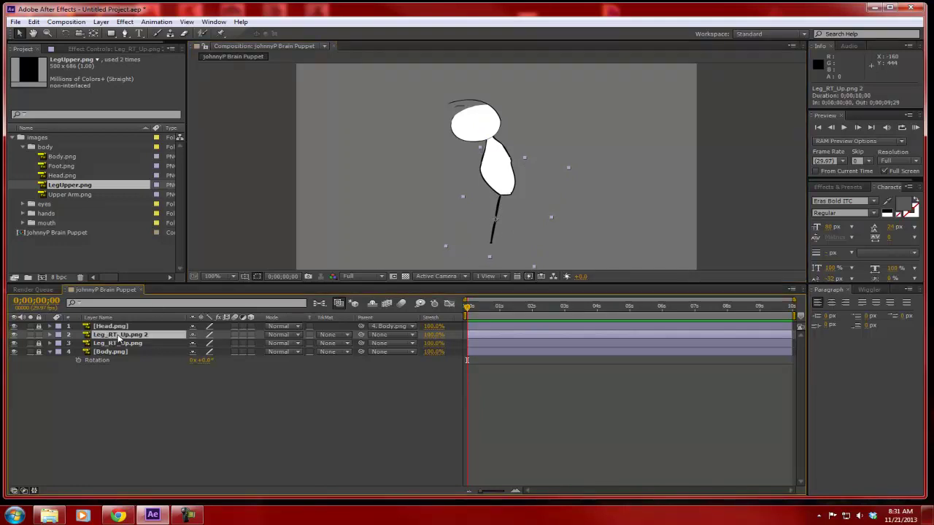
pyautogui.press('Return')
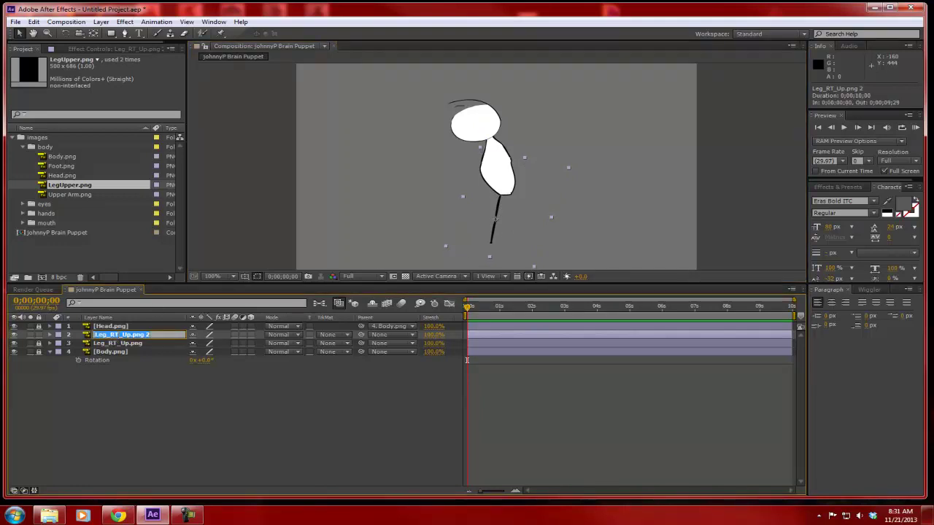
pyautogui.click(124, 334)
pyautogui.write('low')
pyautogui.press('Return')
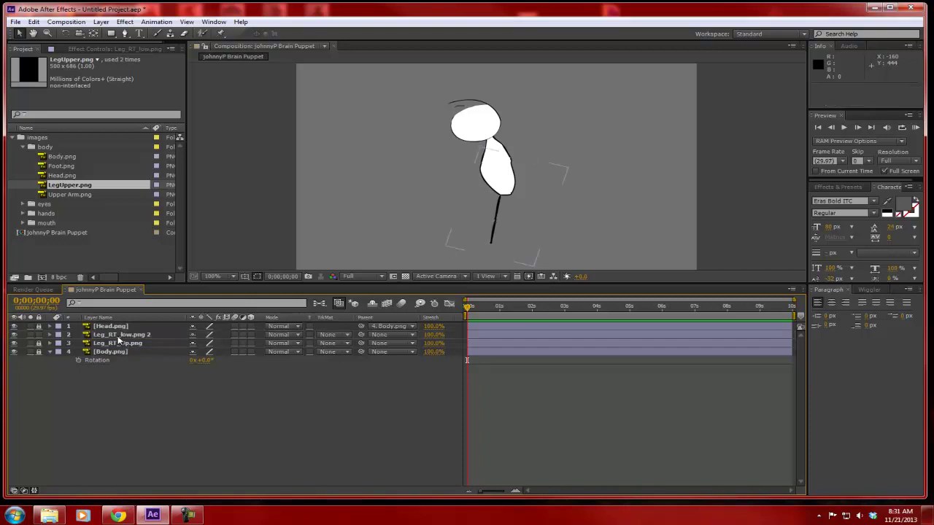
# Rotate the Leg_RT_low.png 2 layer to 9° to bend the knee slightly
pyautogui.click(117, 335)
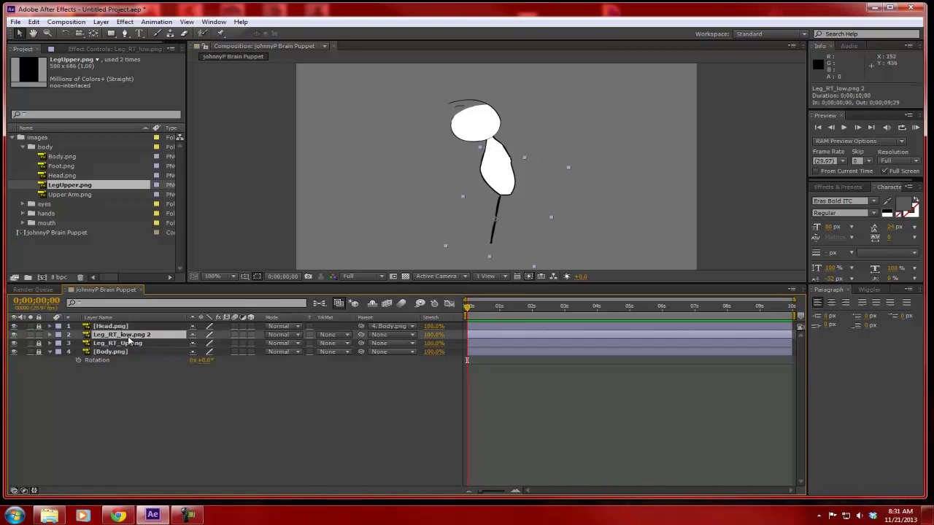
pyautogui.press('.')
pyautogui.press(',')
pyautogui.press('.')
pyautogui.moveTo(521, 235); pyautogui.dragTo(495, 170)
pyautogui.press('v')
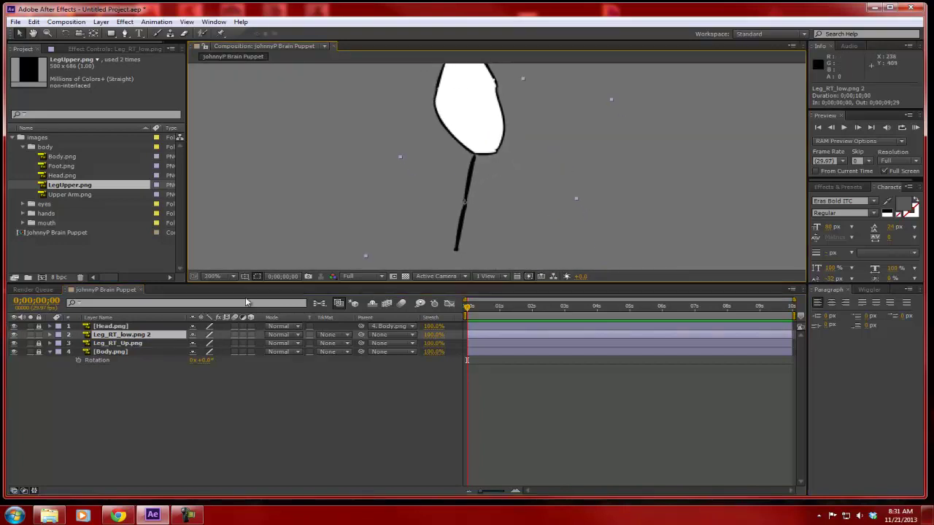
pyautogui.press('r')
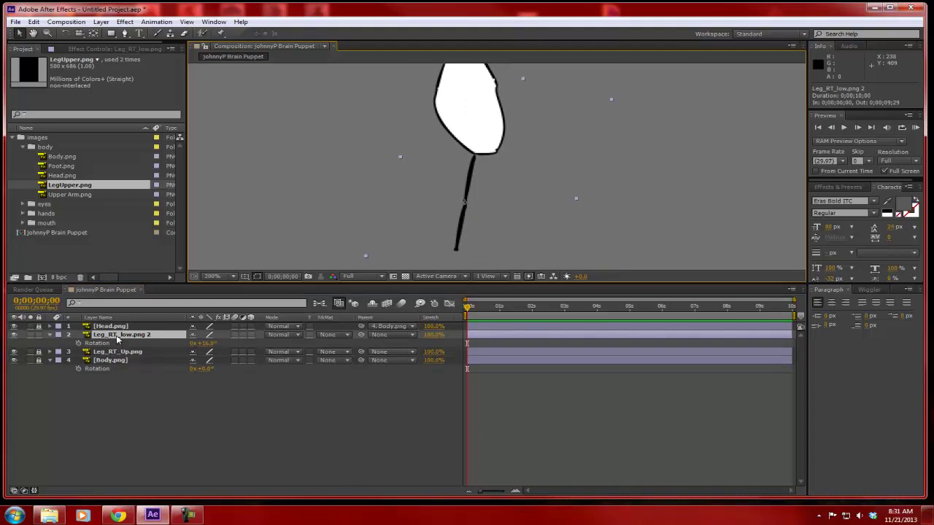
pyautogui.moveTo(200, 344)
pyautogui.mouseDown()
pyautogui.moveTo(211, 343)
pyautogui.moveTo(191, 345)
pyautogui.moveTo(211, 347)
pyautogui.mouseUp()
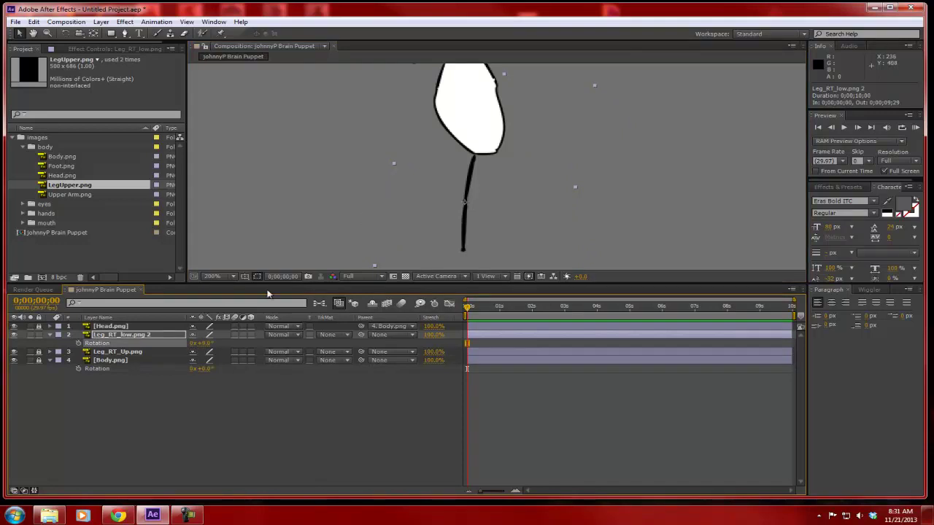
# Move the Leg_RT_low.png 2 layer below Leg_RT_Up.png in the stack and parent it to Leg_RT_Up.png
pyautogui.click(120, 336)
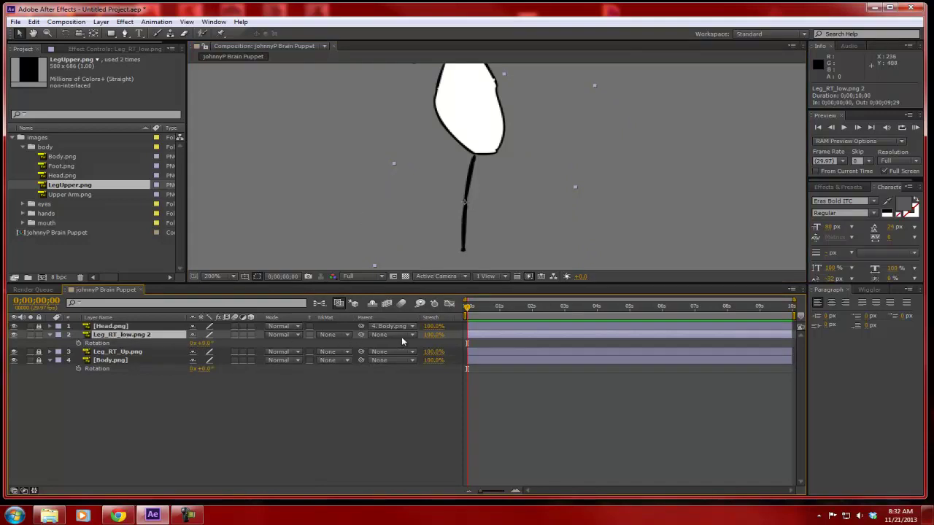
pyautogui.click(132, 346)
pyautogui.moveTo(126, 336)
pyautogui.mouseDown()
pyautogui.moveTo(126, 358)
pyautogui.moveTo(128, 343)
pyautogui.mouseUp()
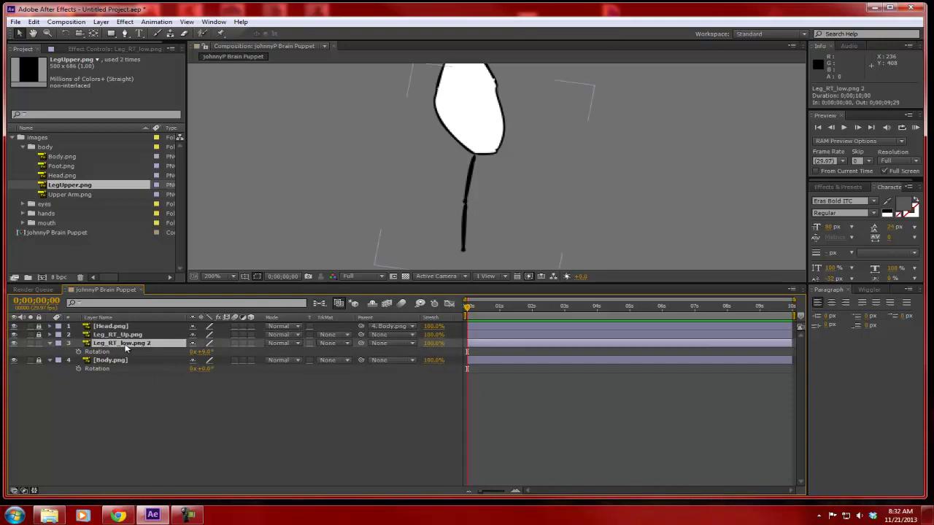
pyautogui.click(410, 343)
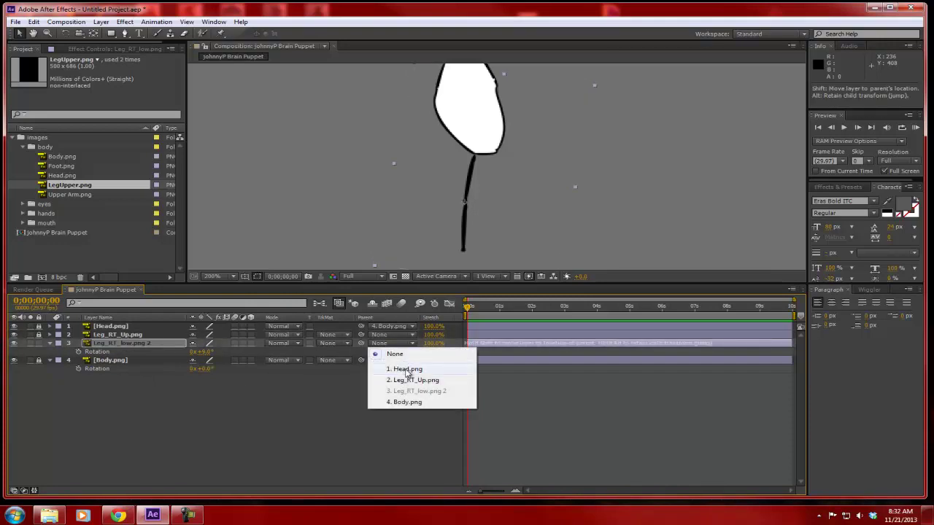
pyautogui.click(410, 380)
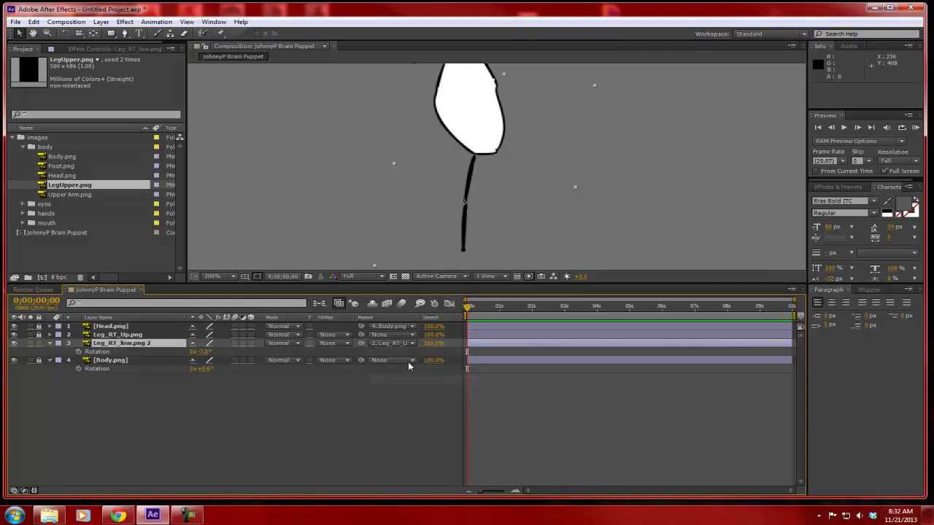
# Unlock Leg_RT_Up.png, test the parented leg by rotating it to about 59°, and undo the rotation
pyautogui.click(138, 335)
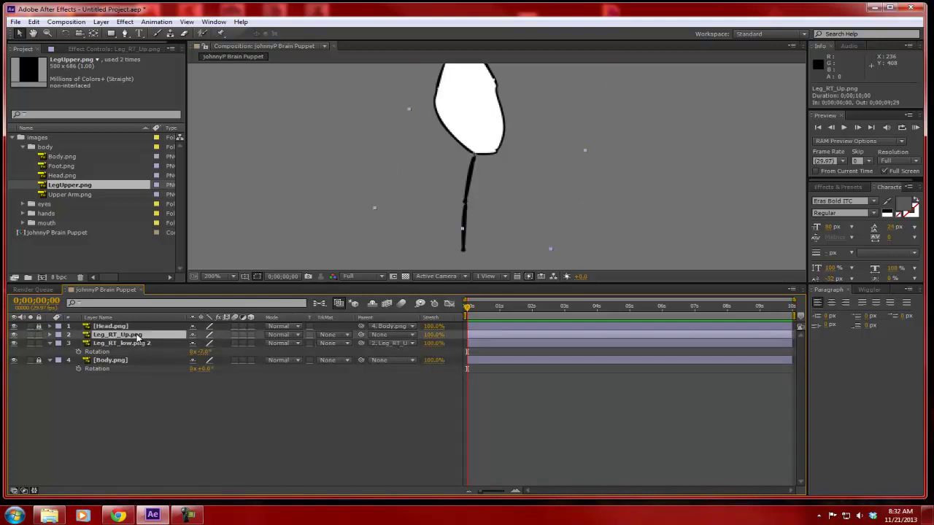
pyautogui.hotkey('alt', 'shift', 'r')
pyautogui.moveTo(208, 344); pyautogui.dragTo(237, 354)
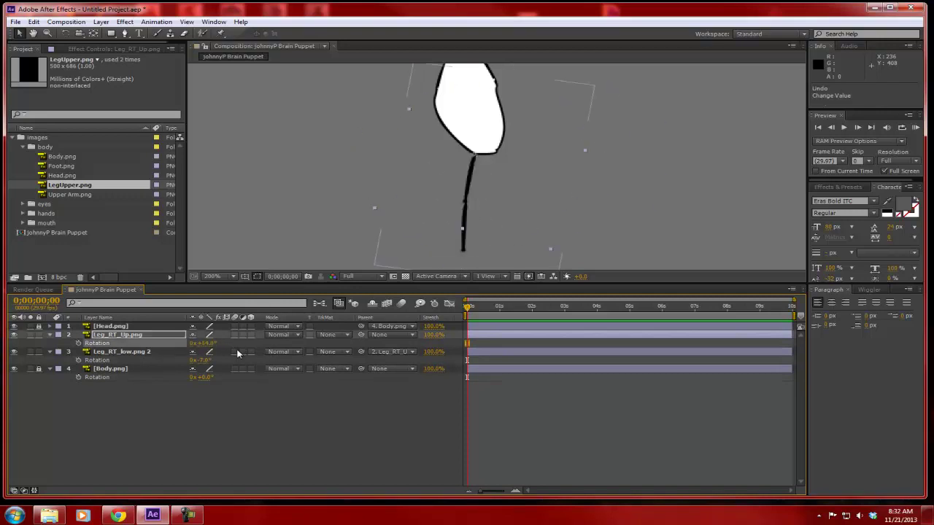
# Undo the last test rotation and add Foot.png to the composition directly above the Body.png layer
pyautogui.hotkey('ctrl', 'z')
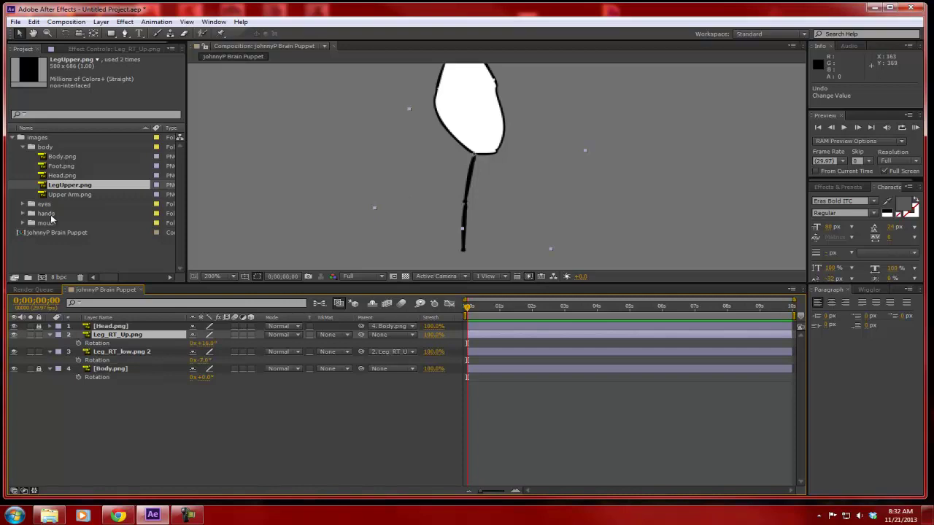
pyautogui.click(60, 167)
pyautogui.moveTo(60, 167); pyautogui.dragTo(74, 365)
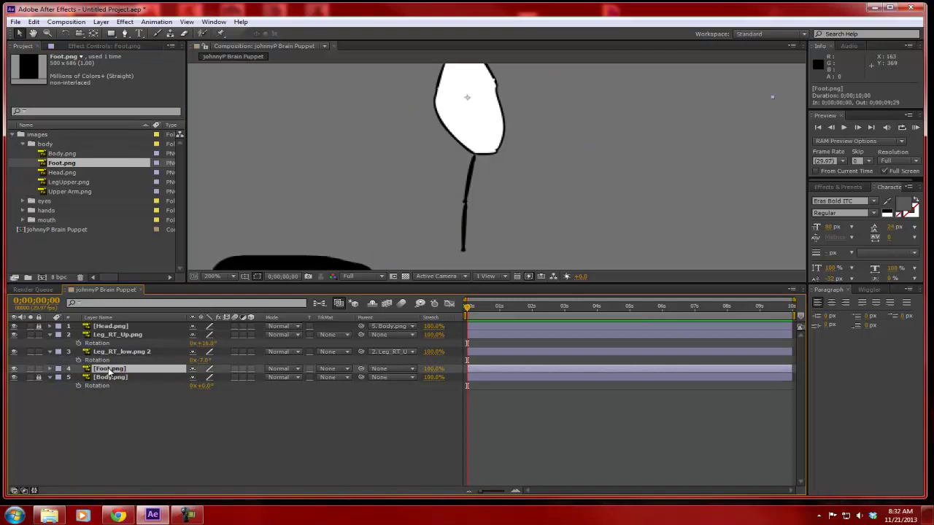
# Scale the Foot.png layer to 30%
pyautogui.press('s')
pyautogui.click(209, 377)
pyautogui.write('30')
pyautogui.press('Return')
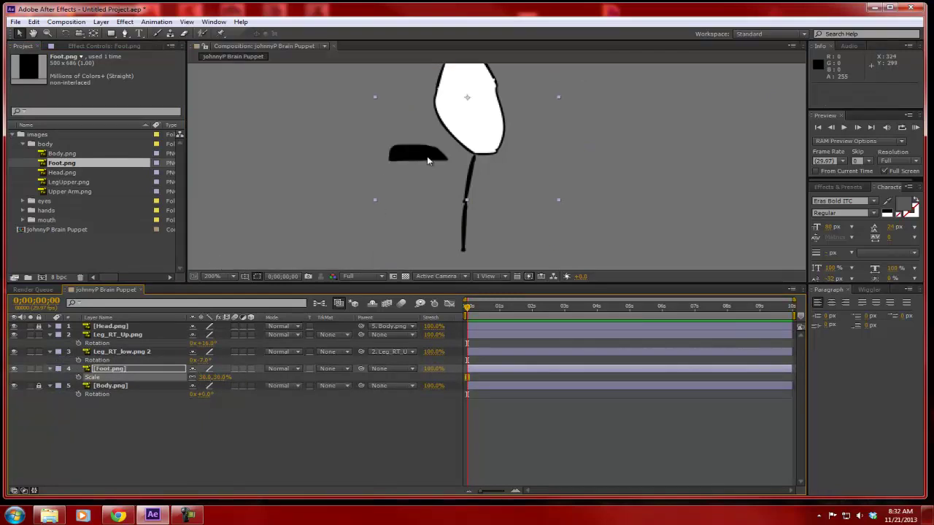
# Move the Foot.png anchor point to the ankle at about 164, 509 and place the foot at the end of the lower leg
pyautogui.doubleClick(109, 369)
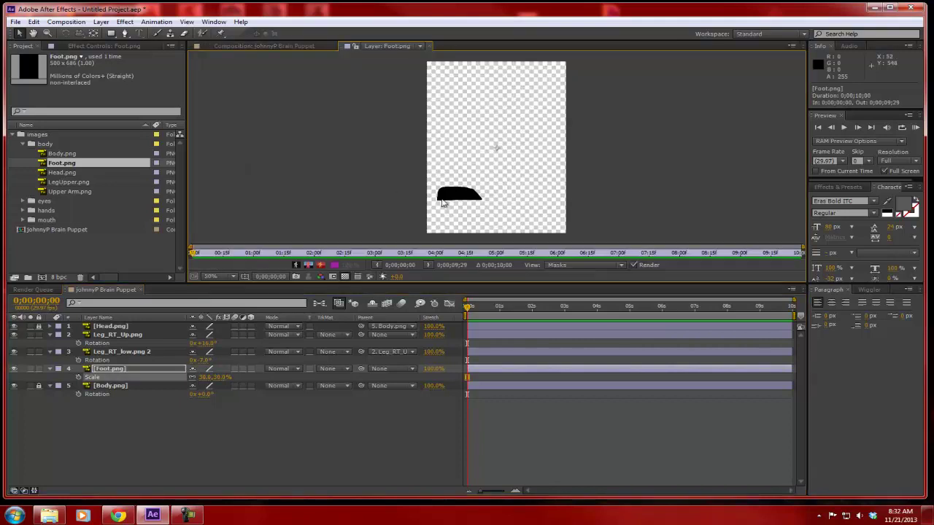
pyautogui.moveTo(498, 151); pyautogui.dragTo(476, 192)
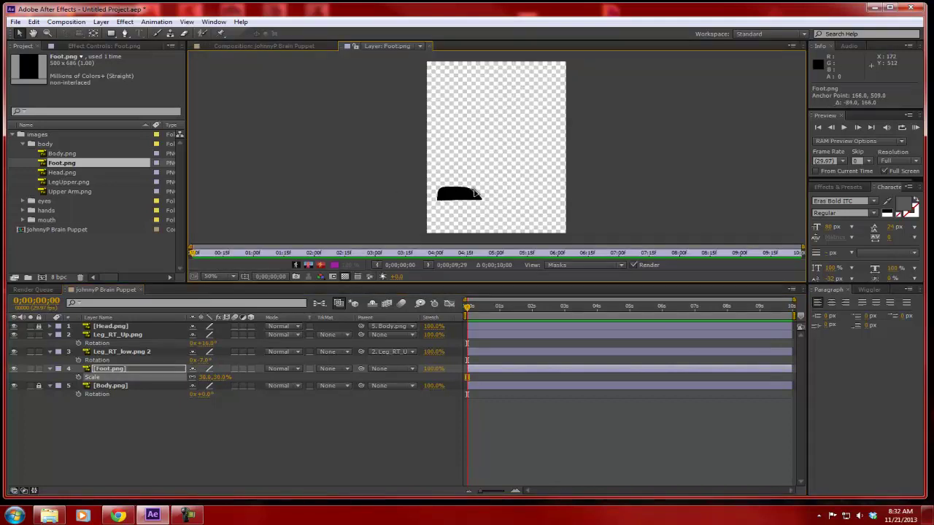
pyautogui.click(429, 46)
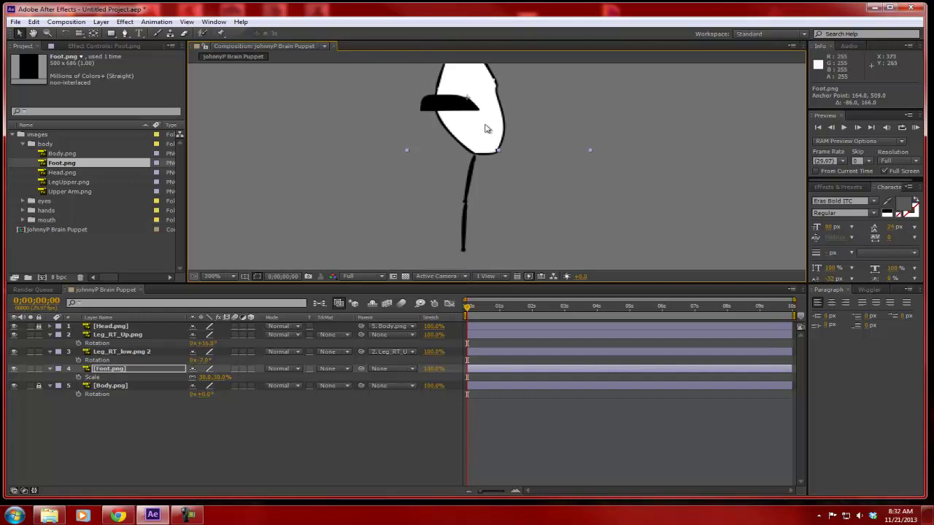
pyautogui.moveTo(449, 106); pyautogui.dragTo(451, 255)
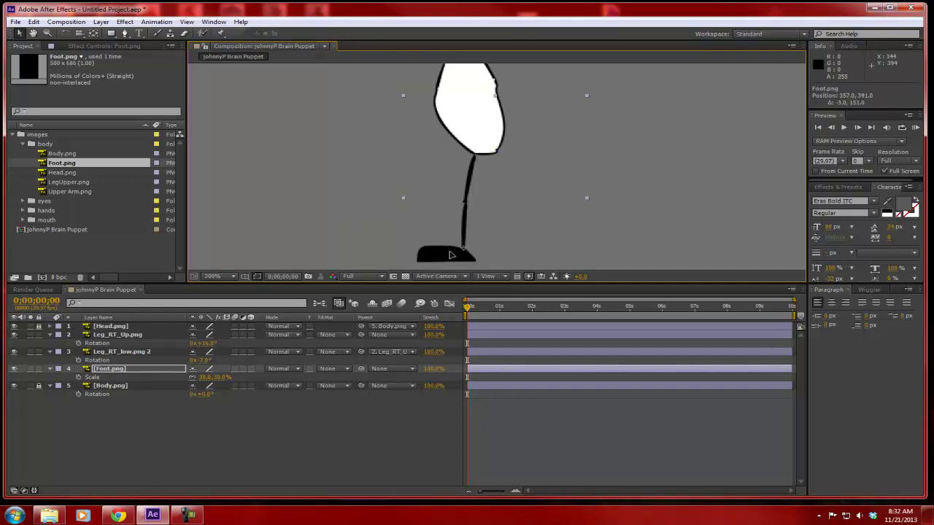
pyautogui.click(471, 207)
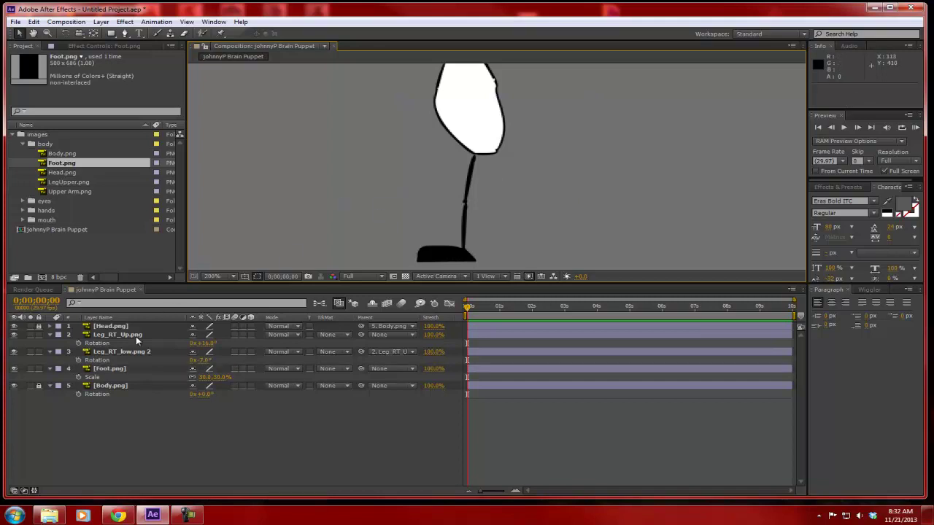
# Rename the Foot.png layer as Foot_RT.png
pyautogui.click(108, 372)
pyautogui.press('Return')
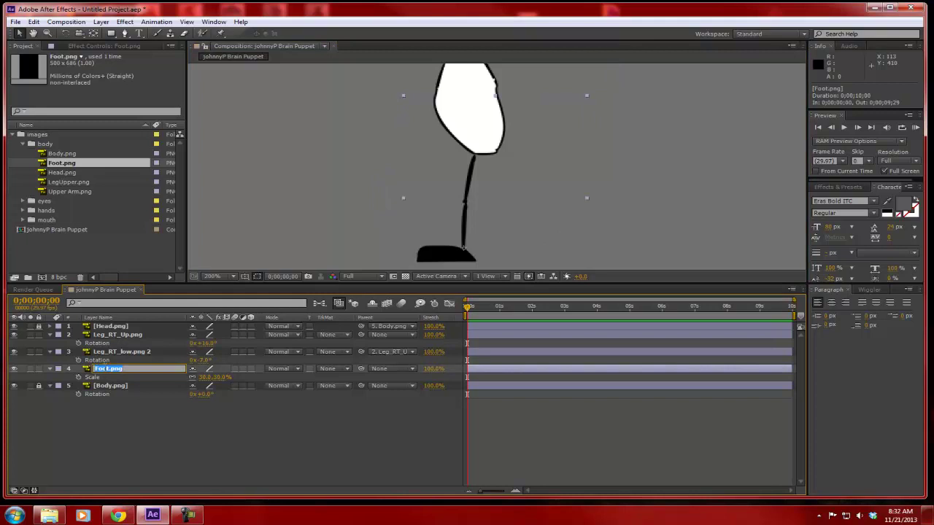
pyautogui.click(121, 368)
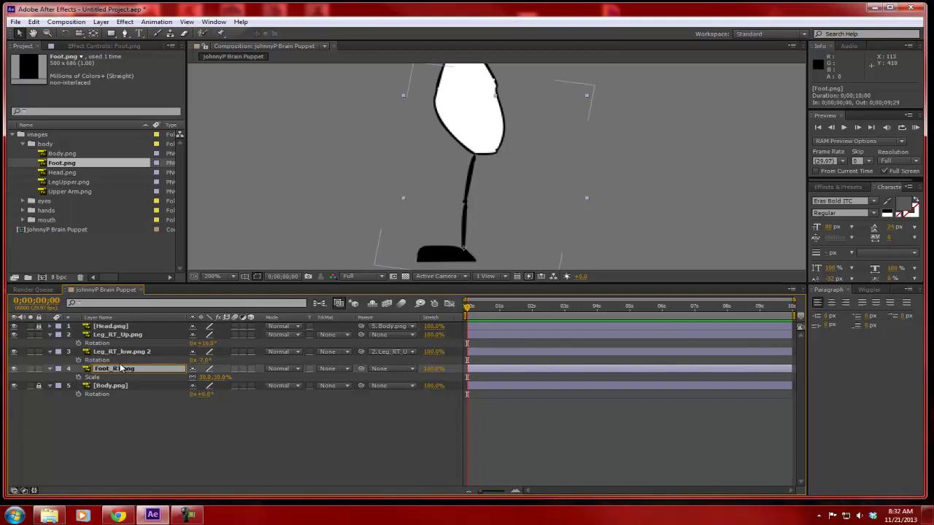
pyautogui.press('Return')
pyautogui.click(117, 423)
pyautogui.click(117, 334)
# Unlock the Body.png layer and parent Foot_RT.png to Leg_RT_low.png 2
pyautogui.click(102, 387)
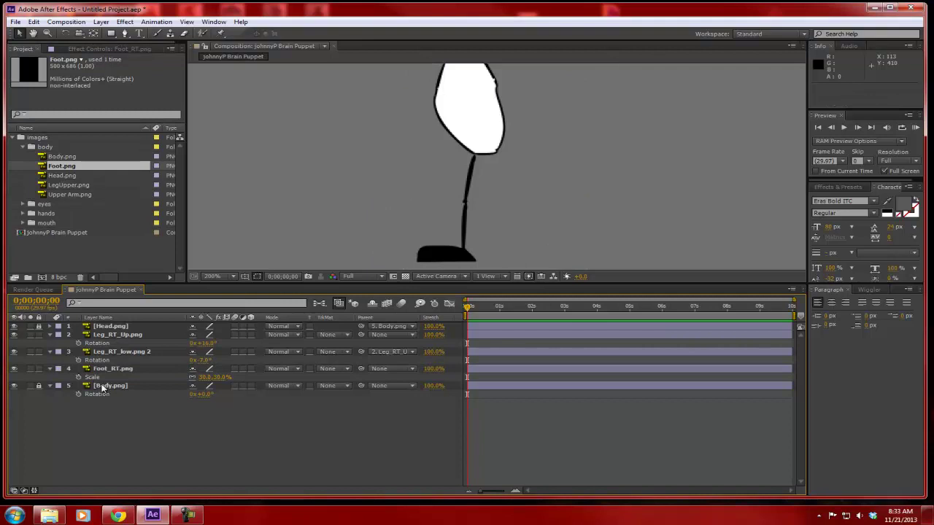
pyautogui.click(38, 386)
pyautogui.click(102, 370)
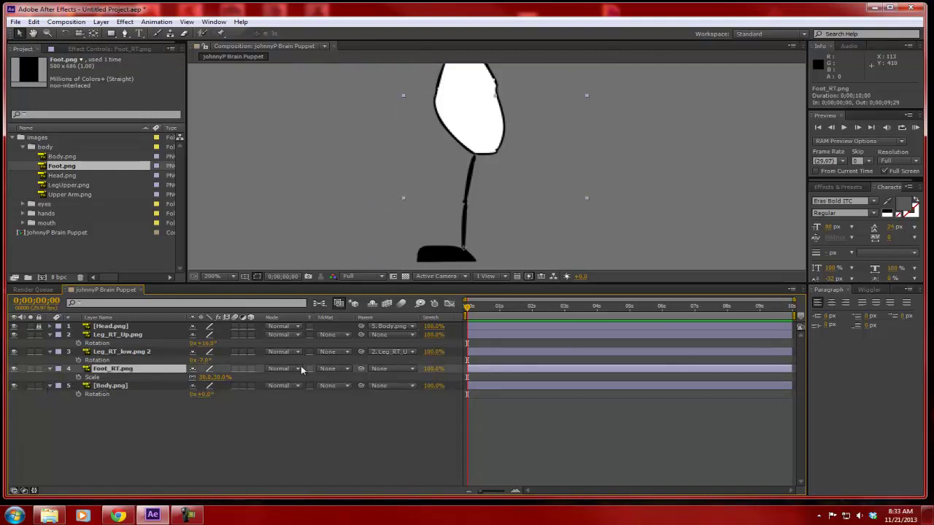
pyautogui.click(411, 368)
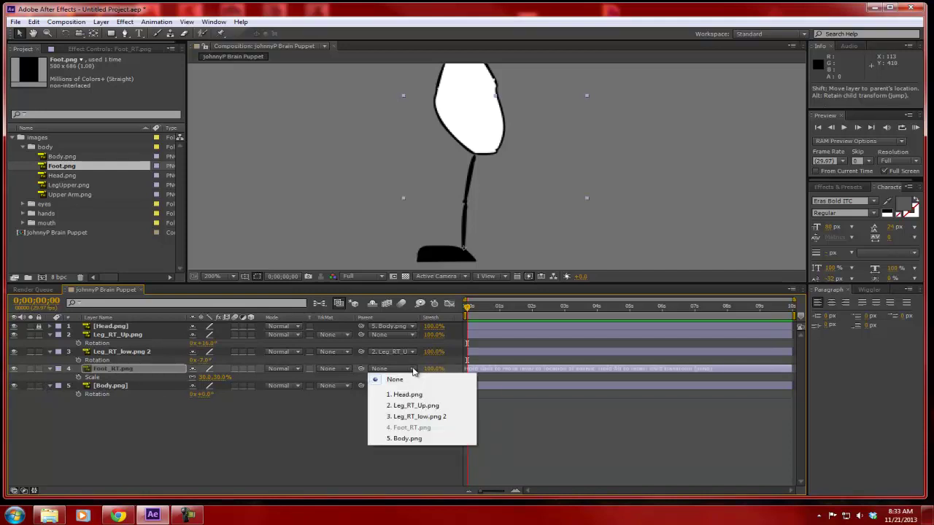
pyautogui.click(413, 417)
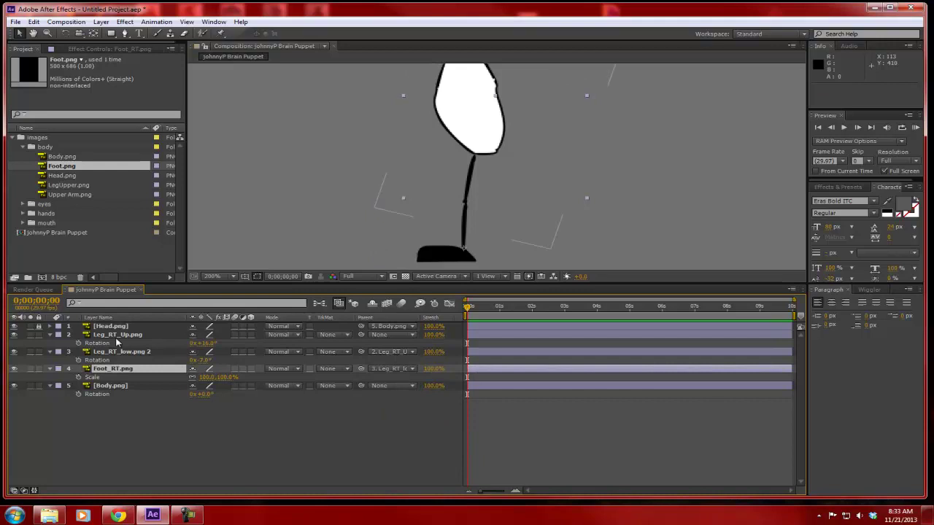
# Test the leg hierarchy by rotating Leg_RT_Up.png forward, bending Leg_RT_low.png 2 back at the knee and levelling Foot_RT.png
pyautogui.moveTo(207, 343); pyautogui.dragTo(246, 346)
pyautogui.click(246, 346)
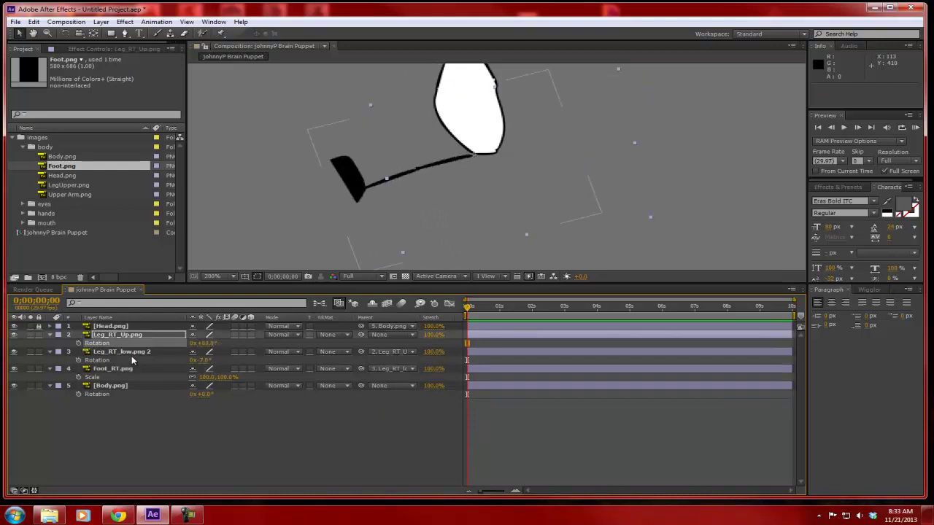
pyautogui.moveTo(205, 360); pyautogui.dragTo(151, 375)
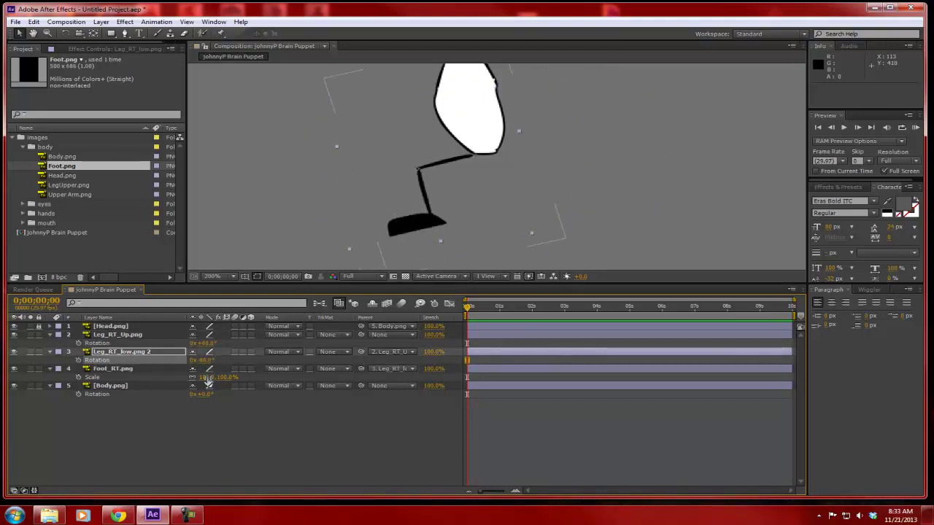
pyautogui.click(121, 371)
pyautogui.press('r')
pyautogui.moveTo(206, 378)
pyautogui.mouseDown()
pyautogui.moveTo(171, 380)
pyautogui.moveTo(216, 380)
pyautogui.mouseUp()
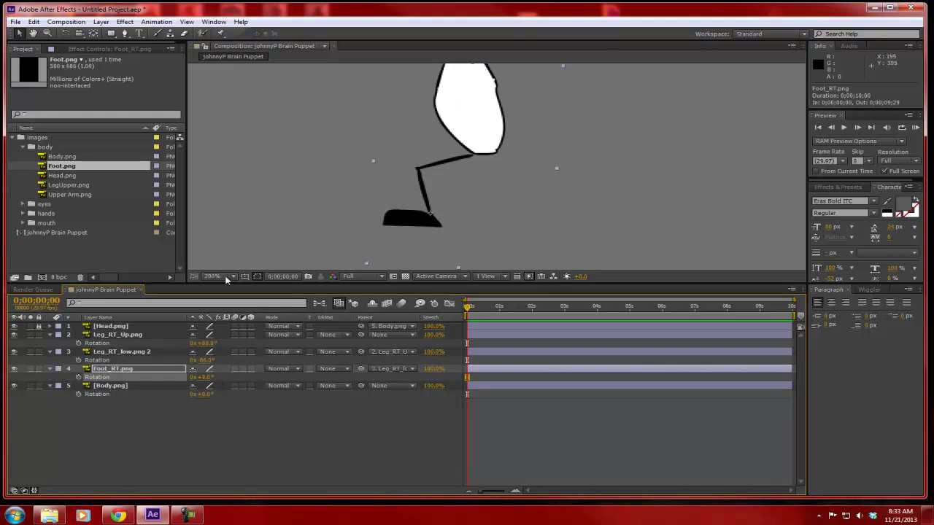
# Reset the rotation of Leg_RT_Up.png, Leg_RT_low.png 2 and Foot_RT.png together to 0°
pyautogui.click(116, 335)
pyautogui.keyDown('ctrl'); pyautogui.click(120, 351); pyautogui.keyUp('ctrl')
pyautogui.keyDown('ctrl'); pyautogui.click(115, 370); pyautogui.keyUp('ctrl')
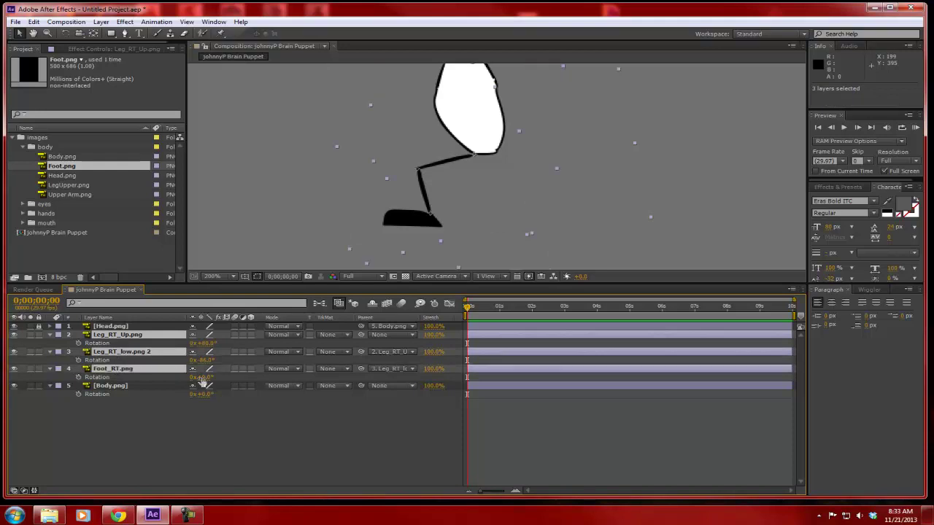
pyautogui.moveTo(201, 378)
pyautogui.mouseDown()
pyautogui.moveTo(228, 379)
pyautogui.moveTo(182, 380)
pyautogui.moveTo(219, 380)
pyautogui.moveTo(194, 382)
pyautogui.moveTo(216, 380)
pyautogui.moveTo(203, 379)
pyautogui.moveTo(211, 386)
pyautogui.mouseUp()
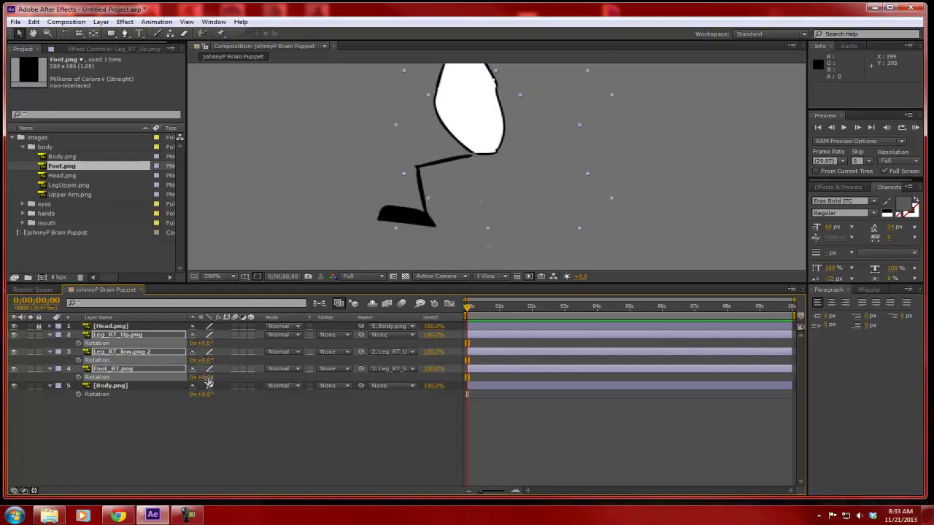
pyautogui.hotkey('ctrl', 'z')
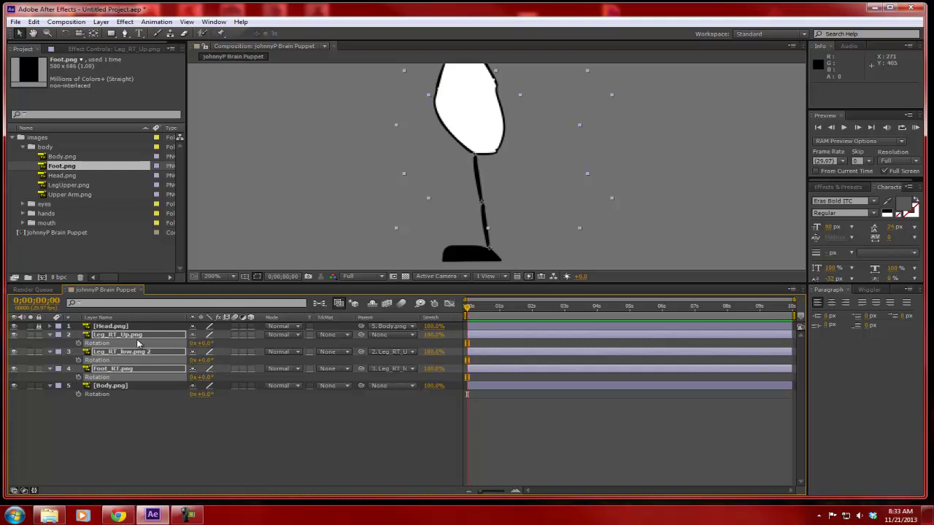
# Rotate the three right leg layers together to about 13° and undo the rotation
pyautogui.click(114, 342)
pyautogui.moveTo(207, 348); pyautogui.dragTo(216, 349)
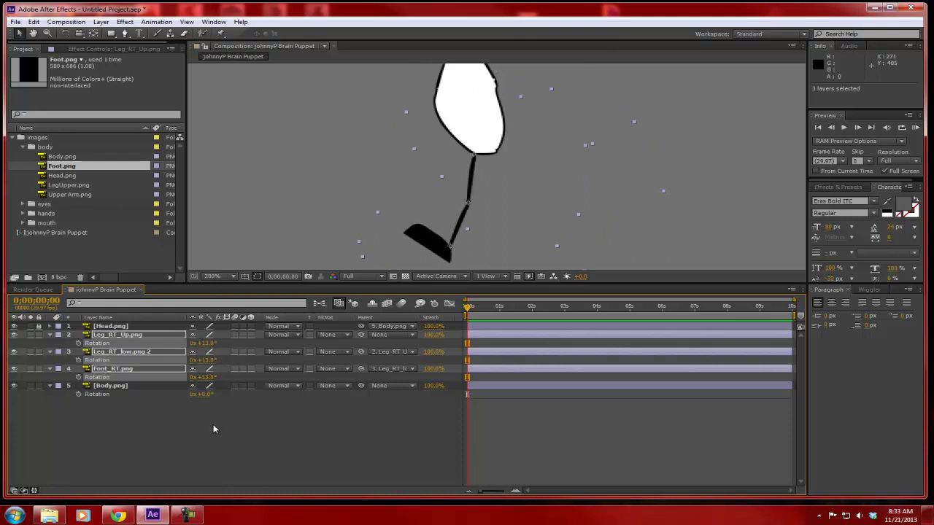
pyautogui.hotkey('ctrl', 'z')
# Rotate Leg_RT_Up.png to 22° and Foot_RT.png to -20° so the foot sits flat
pyautogui.click(203, 449)
pyautogui.click(119, 335)
pyautogui.moveTo(201, 343); pyautogui.dragTo(191, 377)
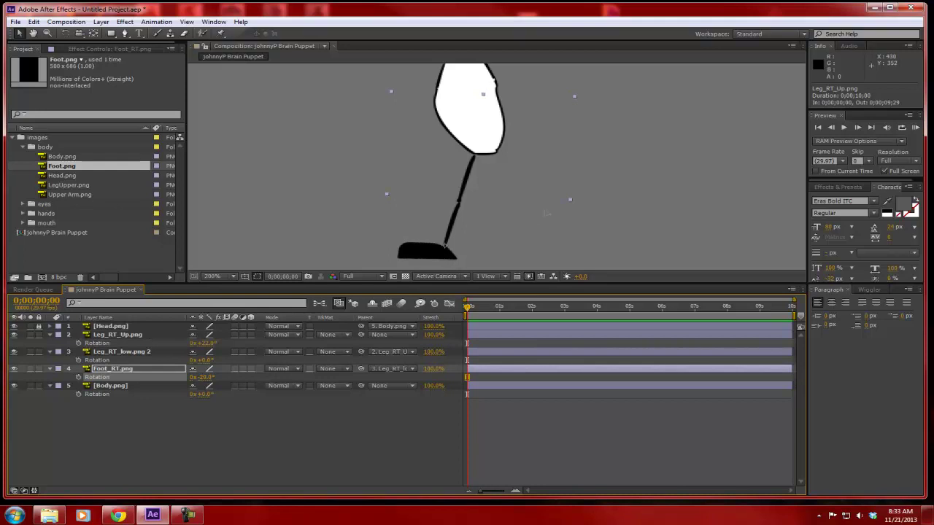
# Collapse the rotation properties of Leg_RT_Up.png, Leg_RT_low.png 2 and Foot_RT.png in the layer stack
pyautogui.scroll(-2, 576, 209)
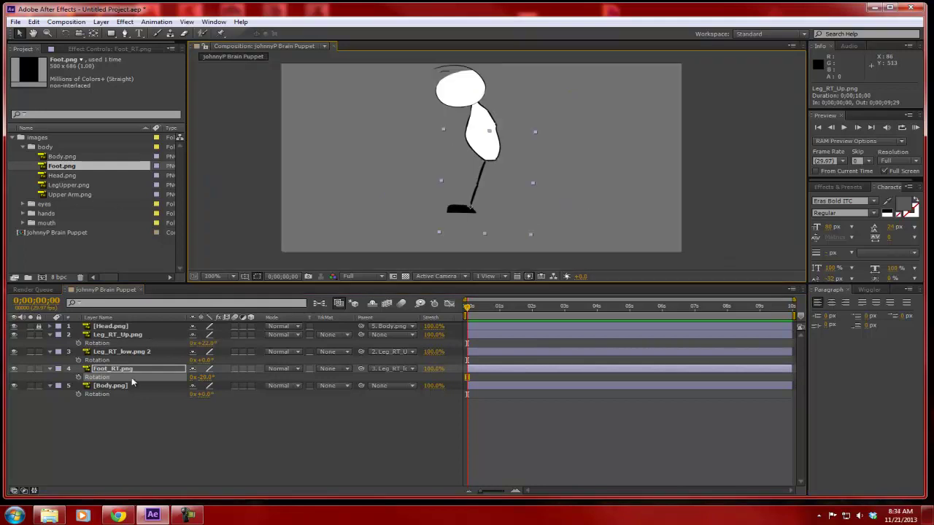
pyautogui.click(50, 335)
pyautogui.click(51, 342)
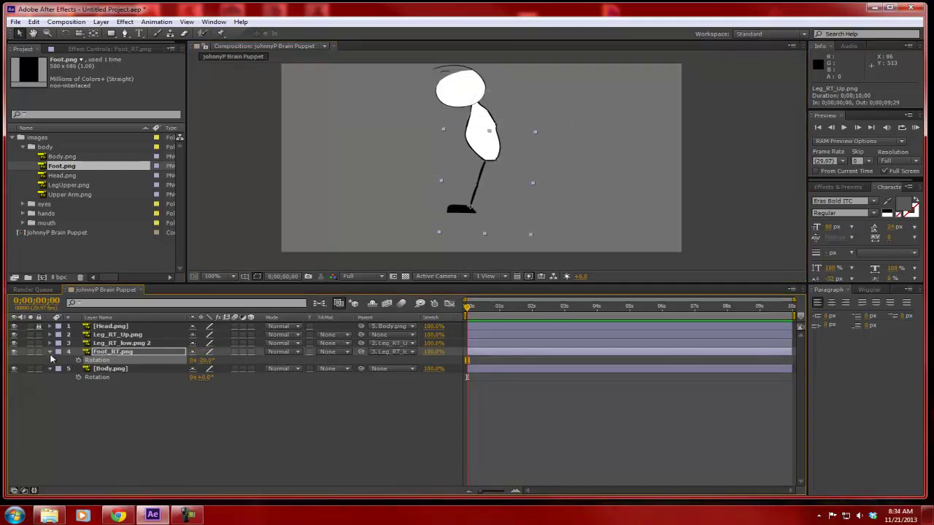
pyautogui.click(50, 350)
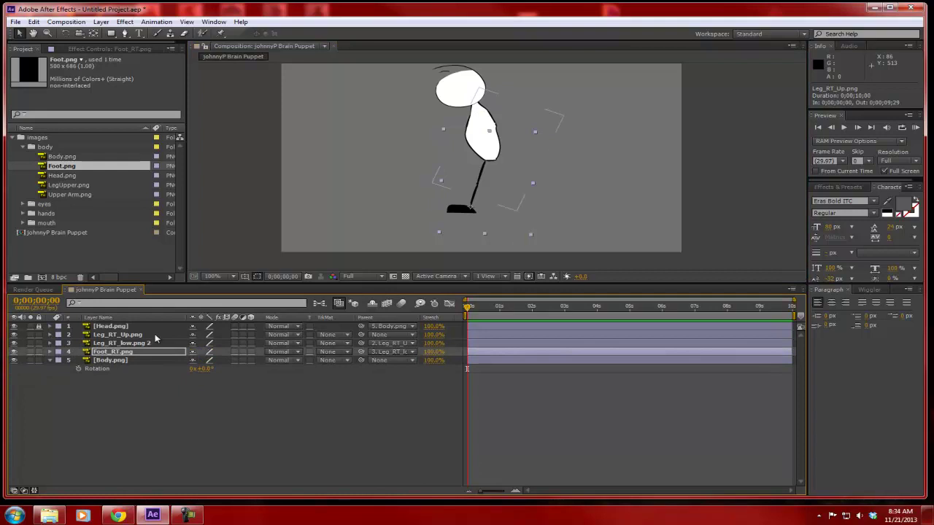
# Duplicate the two right leg layers and the foot layer, and move the copies between Foot_RT.png and Body.png
pyautogui.click(108, 336)
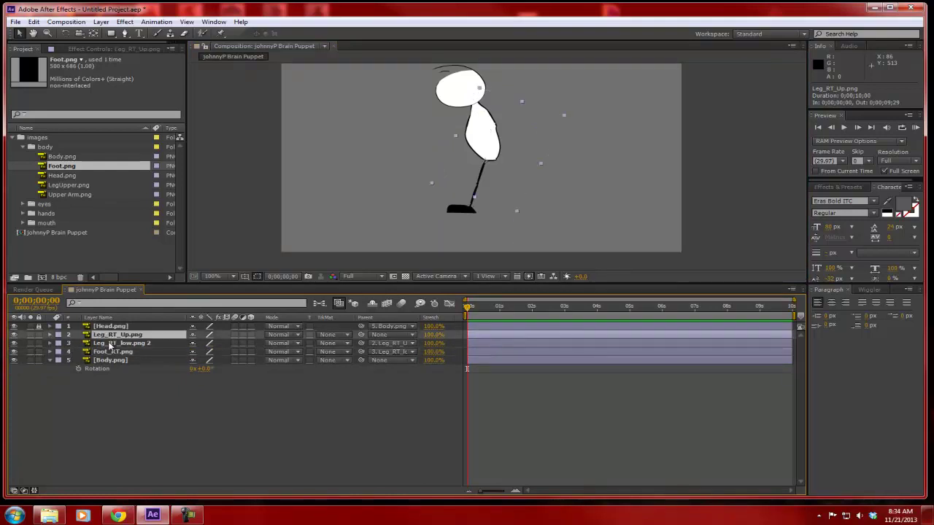
pyautogui.keyDown('shift'); pyautogui.click(109, 343); pyautogui.keyUp('shift')
pyautogui.keyDown('shift'); pyautogui.click(109, 351); pyautogui.keyUp('shift')
pyautogui.hotkey('ctrl', 'd')
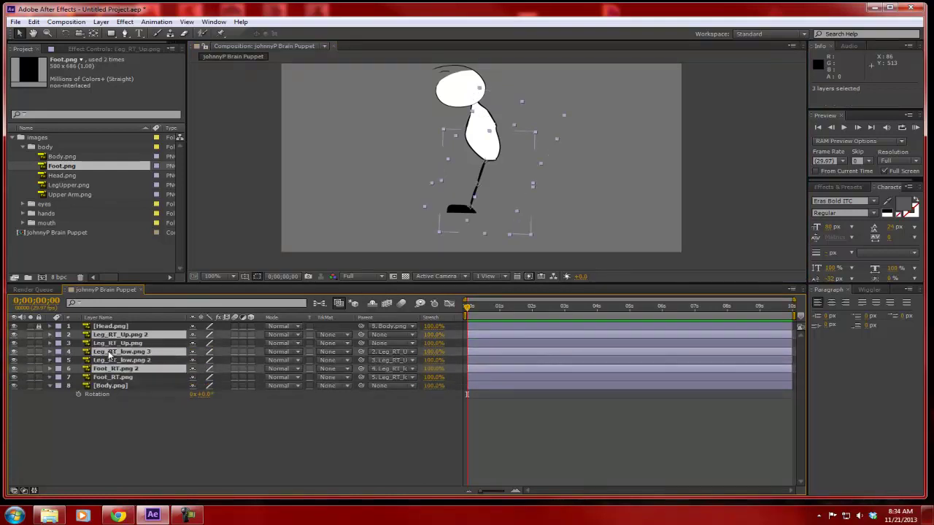
pyautogui.moveTo(122, 336); pyautogui.dragTo(119, 388)
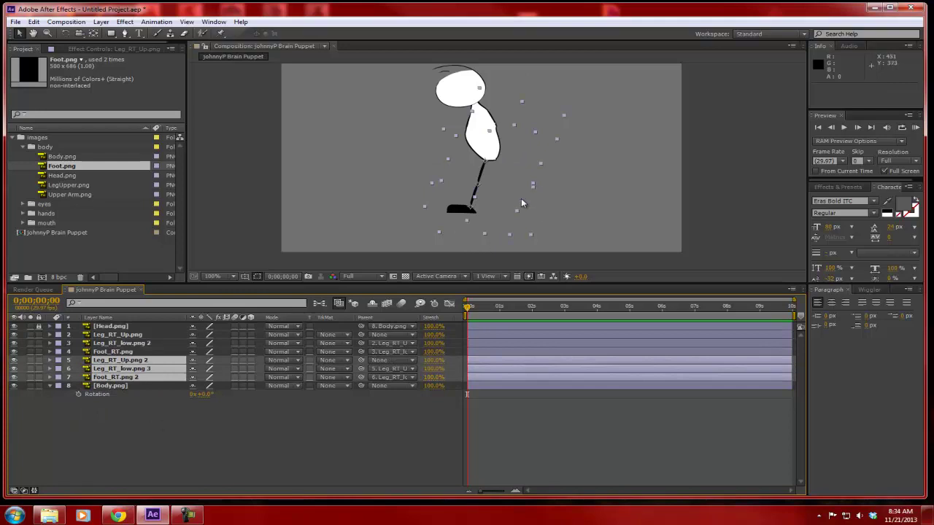
# Try to move the three duplicated leg layers away from the body, then move only Leg_RT_Up.png and undo that move
pyautogui.moveTo(461, 210); pyautogui.dragTo(548, 217)
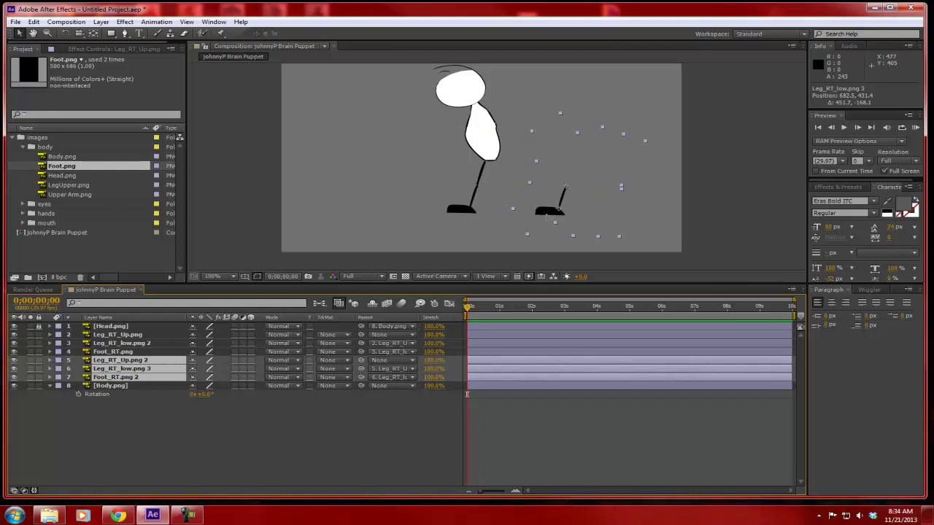
pyautogui.click(124, 385)
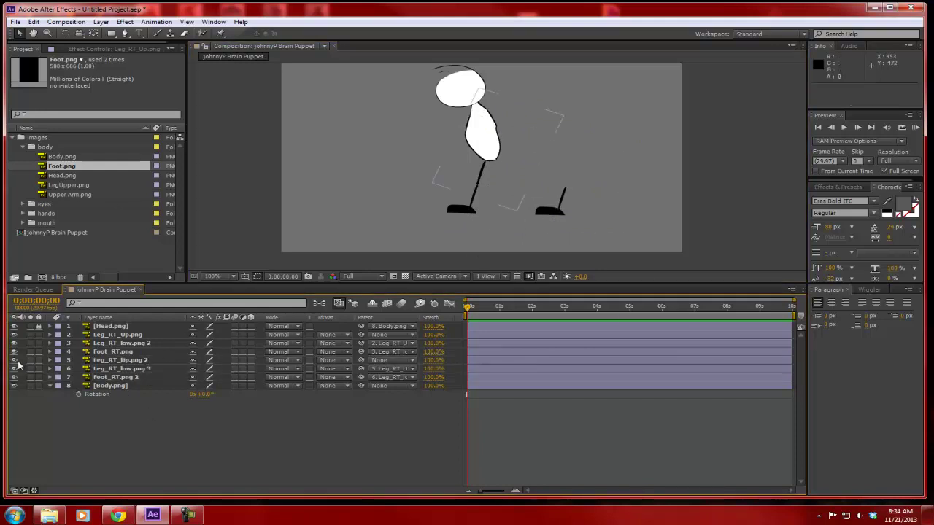
pyautogui.click(407, 221)
pyautogui.moveTo(476, 184)
pyautogui.mouseDown()
pyautogui.moveTo(496, 179)
pyautogui.moveTo(481, 178)
pyautogui.mouseUp()
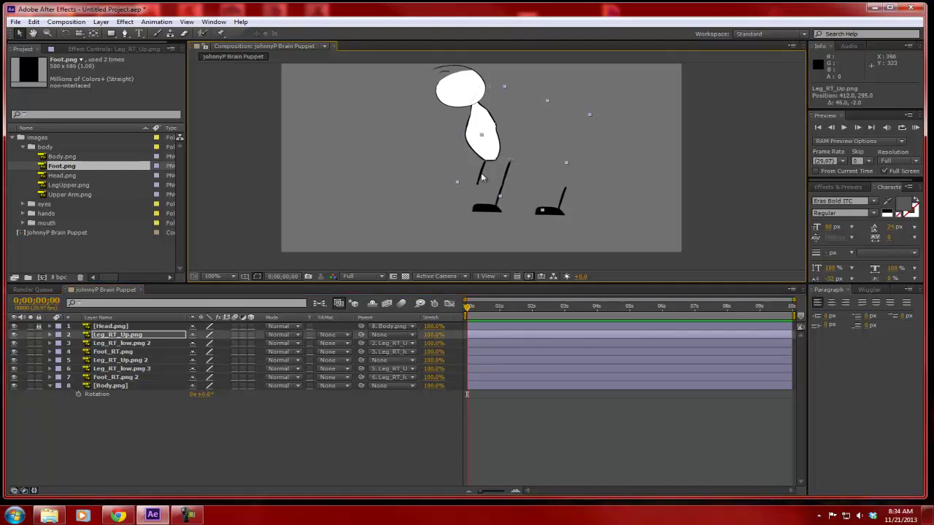
pyautogui.hotkey('ctrl', 'z')
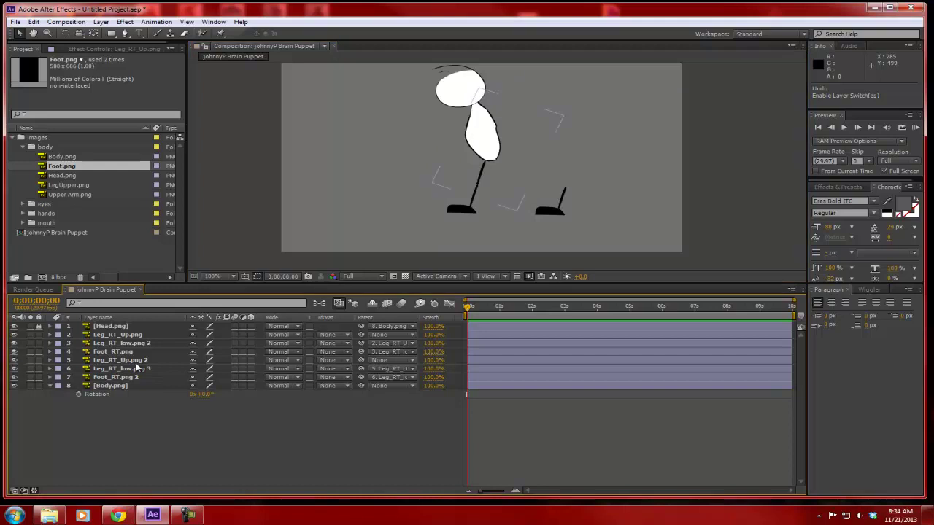
# Undo the move of the duplicated leg layers and delete the three copies
pyautogui.hotkey('ctrl', 'z')
pyautogui.hotkey('ctrl', 'z')
pyautogui.hotkey('ctrl', 'z')
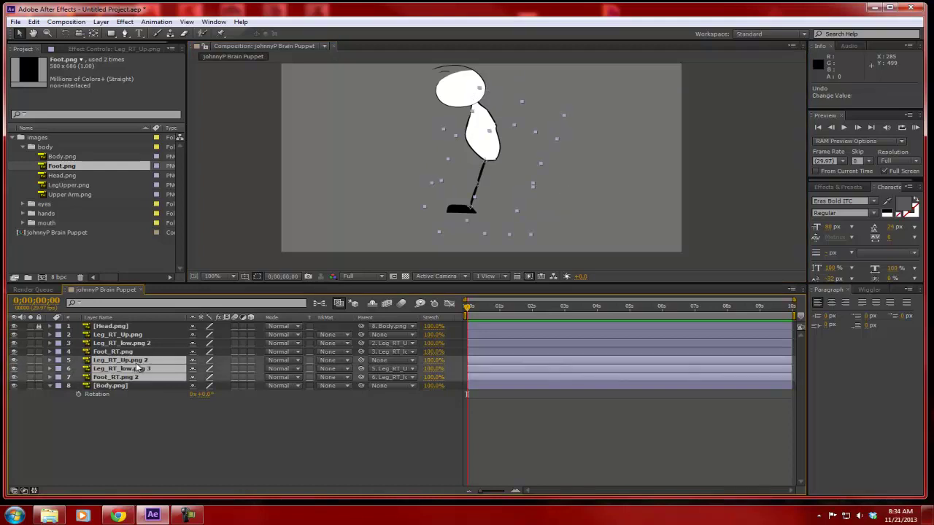
pyautogui.press('Delete')
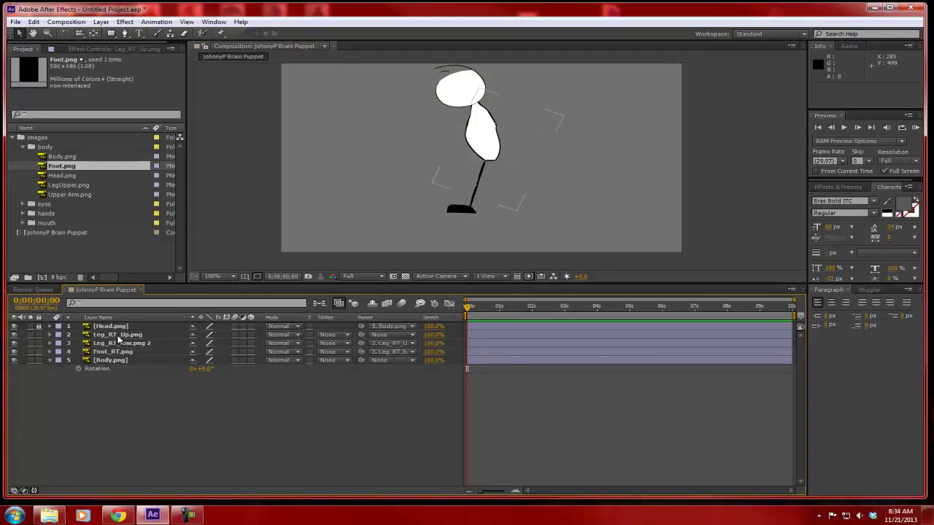
# Duplicate Leg_RT_Up.png, Leg_RT_low.png 2 and Foot_RT.png together, and place the three copies directly above Body.png in the layer stack
pyautogui.click(117, 335)
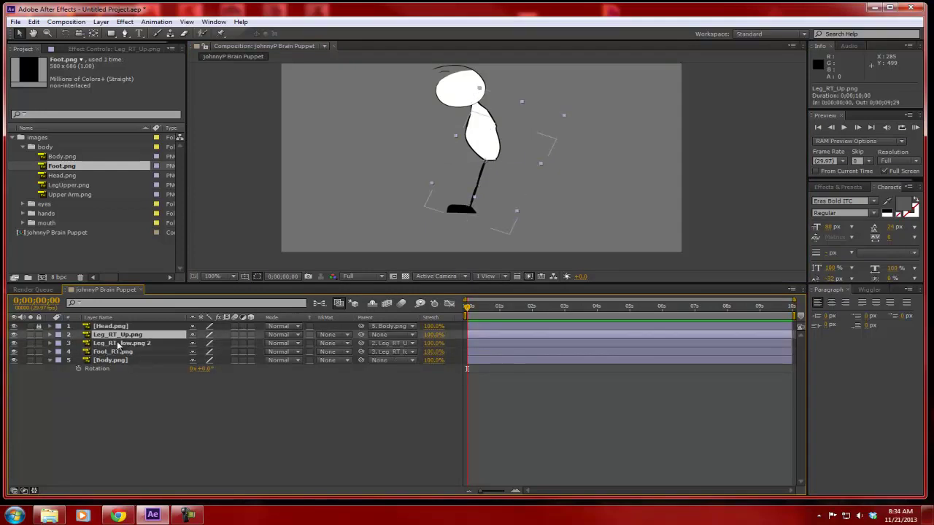
pyautogui.click(14, 335)
pyautogui.click(13, 335)
pyautogui.click(13, 344)
pyautogui.click(14, 352)
pyautogui.click(14, 353)
pyautogui.keyDown('ctrl'); pyautogui.click(112, 346); pyautogui.keyUp('ctrl')
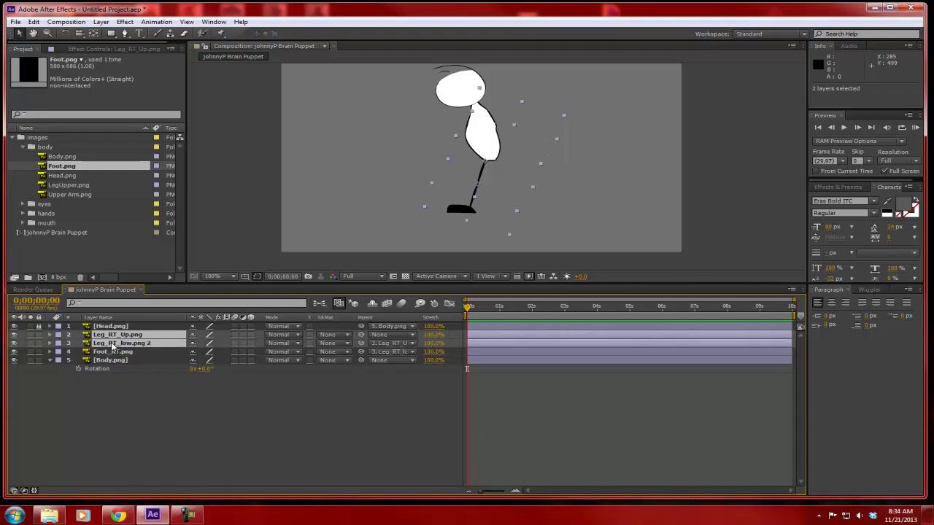
pyautogui.keyDown('ctrl'); pyautogui.click(112, 353); pyautogui.keyUp('ctrl')
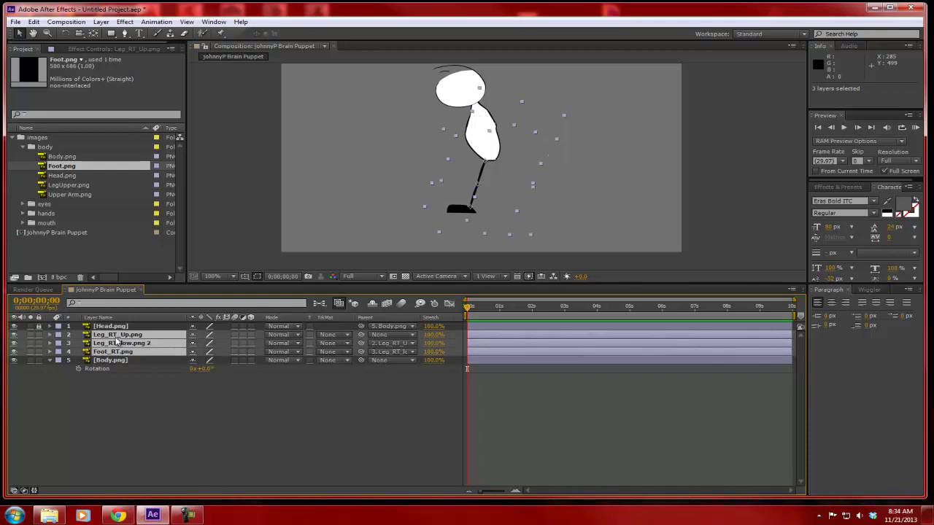
pyautogui.hotkey('ctrl', 'd')
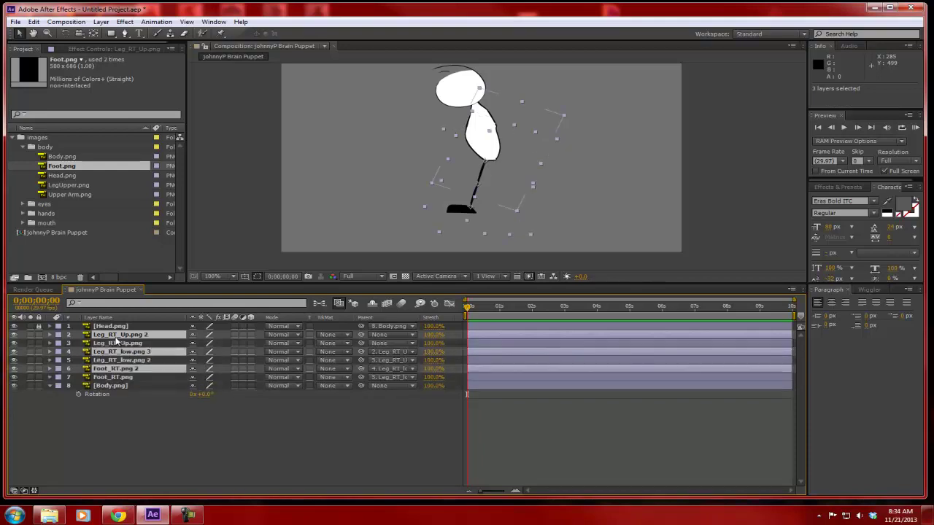
pyautogui.moveTo(119, 336); pyautogui.dragTo(114, 383)
pyautogui.press('F2')
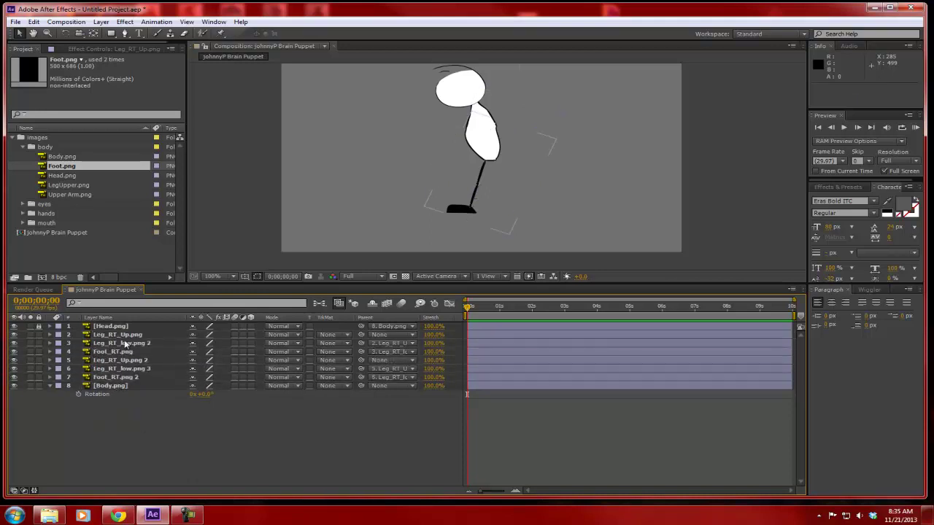
# Set the label color of the original Leg_RT_Up.png, Leg_RT_low.png 2 and Foot_RT.png layers to Orange
pyautogui.click(108, 335)
pyautogui.keyDown('shift'); pyautogui.click(110, 343); pyautogui.keyUp('shift')
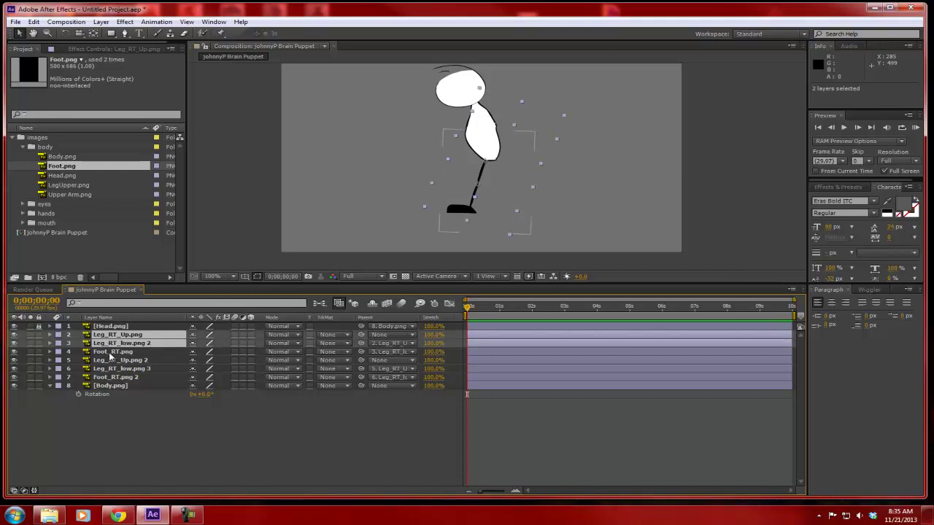
pyautogui.keyDown('shift'); pyautogui.click(113, 352); pyautogui.keyUp('shift')
pyautogui.click(60, 336)
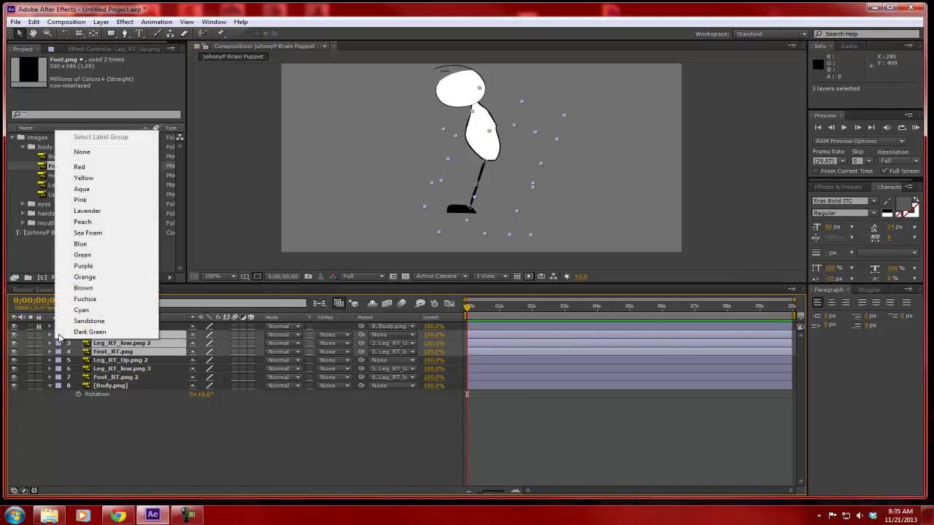
pyautogui.click(85, 277)
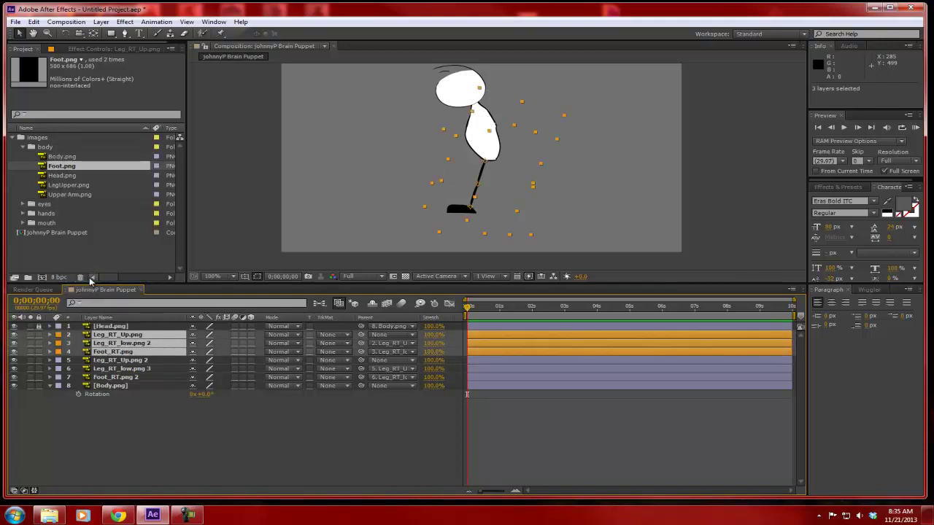
pyautogui.click(177, 433)
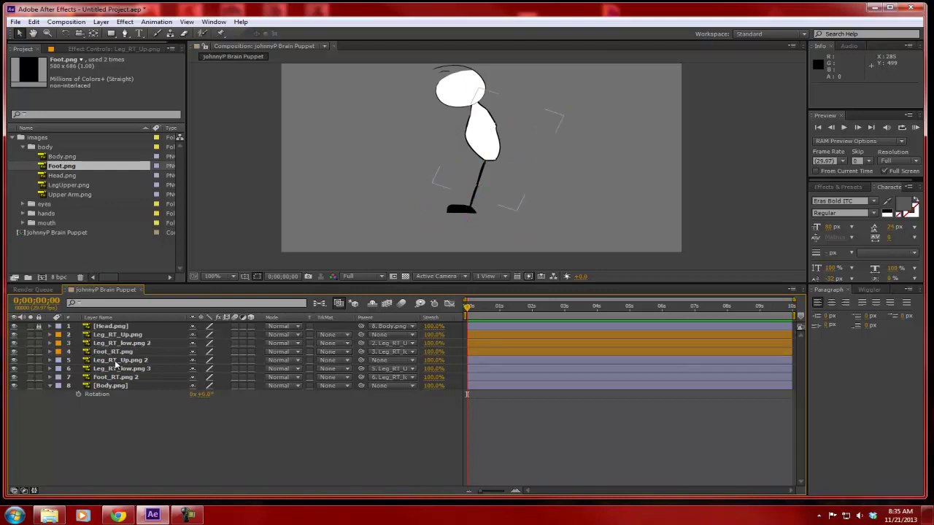
# Rename the duplicated upper leg layer as Leg_LFT_Up.png 2
pyautogui.click(115, 361)
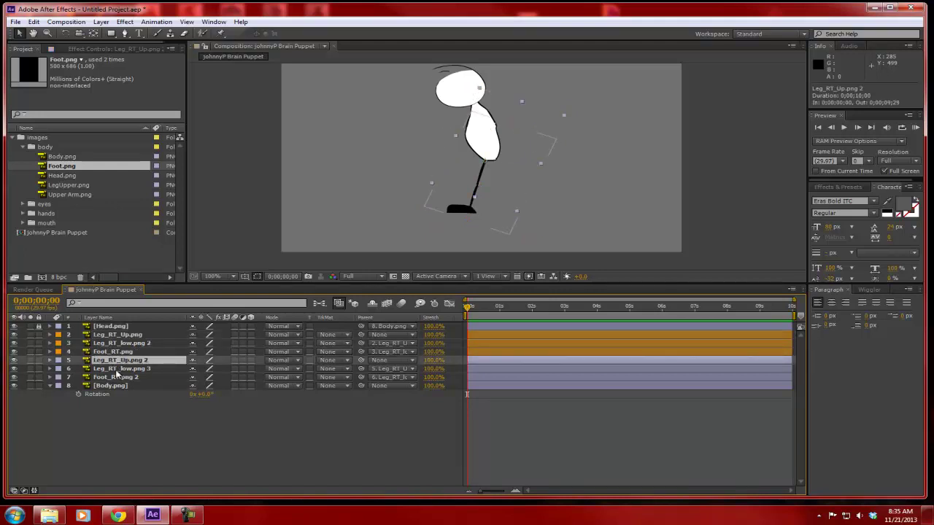
pyautogui.press('Return')
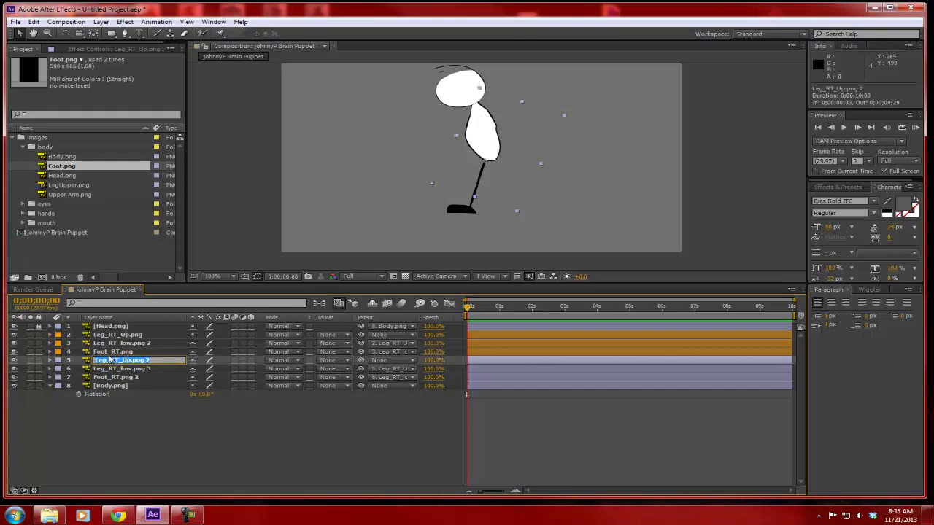
pyautogui.click(112, 360)
pyautogui.press('BackSpace')
pyautogui.write('LF')
pyautogui.press('Return')
# Rename the duplicated lower leg layer as Leg_LFT_low.png 3
pyautogui.click(115, 371)
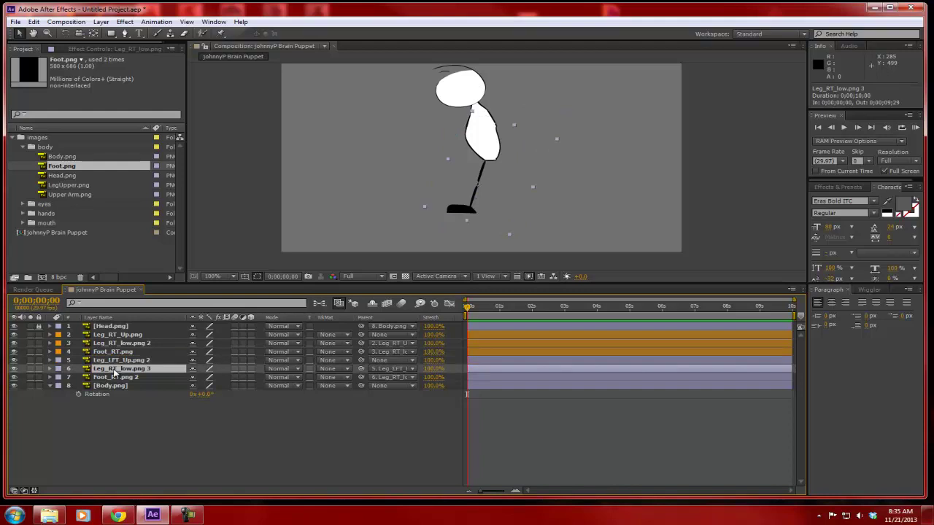
pyautogui.press('Return')
pyautogui.click(117, 369)
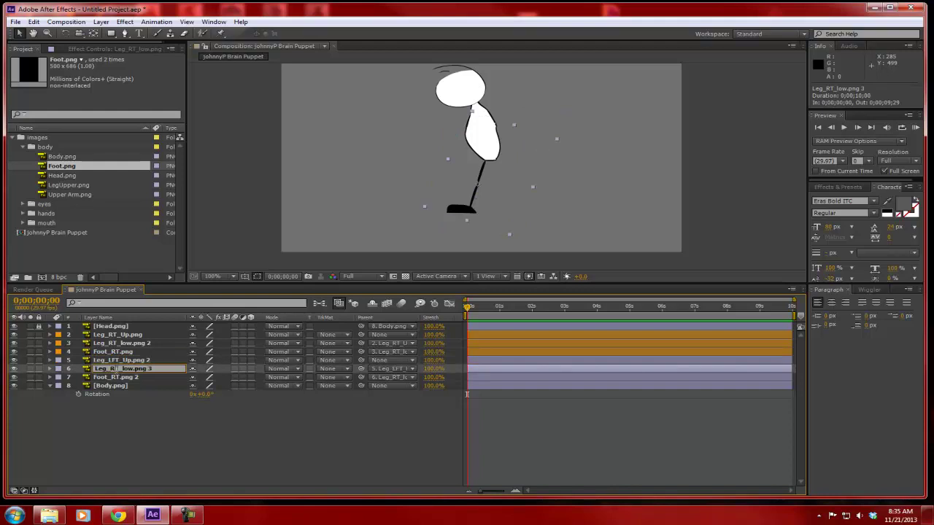
pyautogui.press('BackSpace')
pyautogui.write('LF')
pyautogui.press('Return')
# Rename the duplicated foot layer as Foot_LFT.png 2
pyautogui.click(115, 378)
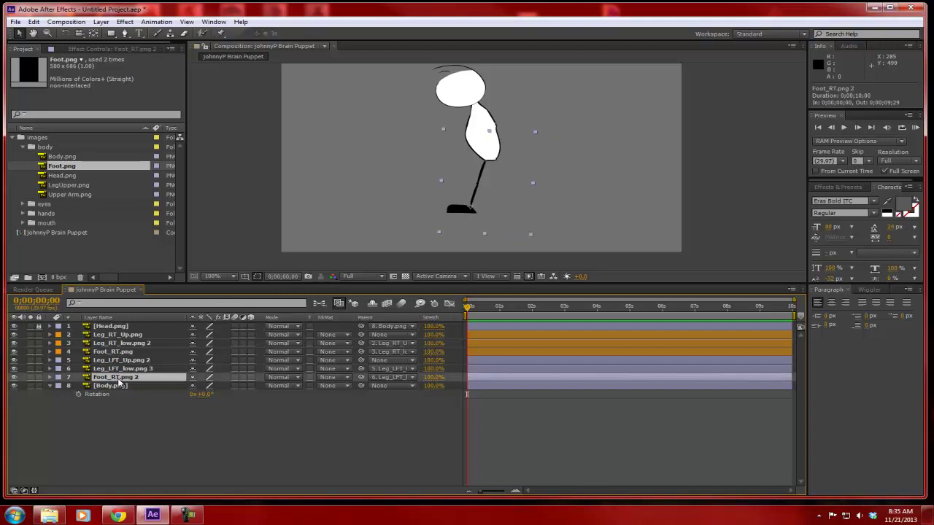
pyautogui.press('Return')
pyautogui.click(117, 378)
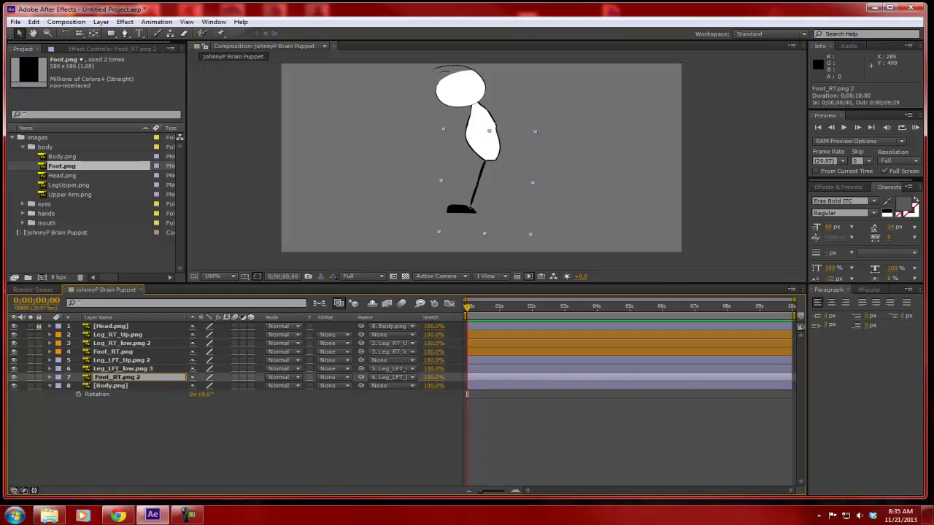
pyautogui.press('BackSpace')
pyautogui.write('LF')
pyautogui.click(117, 402)
# Set the parent of Leg_LFT_Up.png 2, Leg_LFT_low.png 3 and Foot_LFT.png 2 to None
pyautogui.click(117, 361)
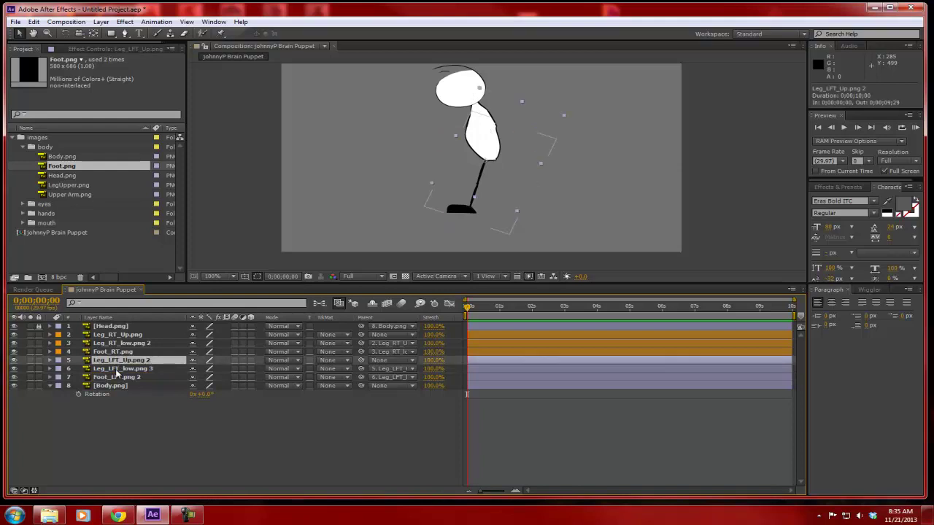
pyautogui.keyDown('shift'); pyautogui.click(119, 370); pyautogui.keyUp('shift')
pyautogui.keyDown('shift'); pyautogui.click(121, 378); pyautogui.keyUp('shift')
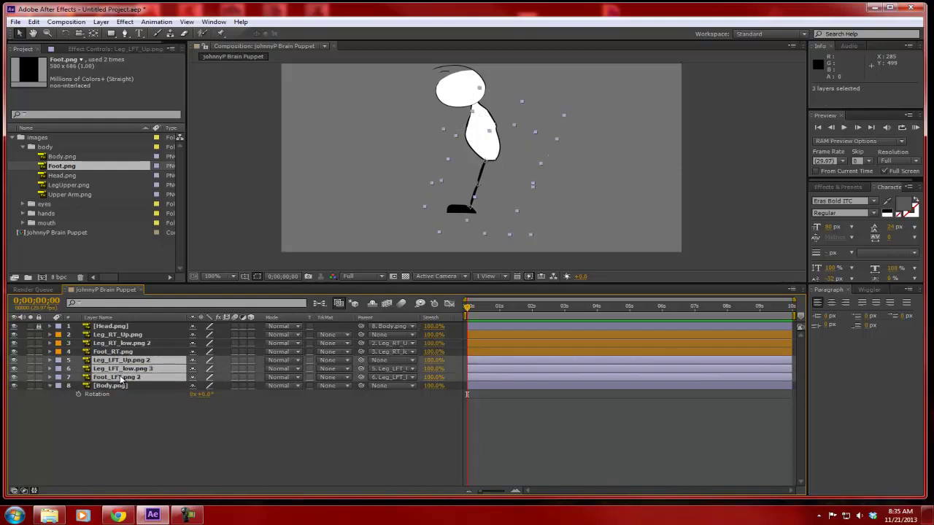
pyautogui.click(413, 369)
pyautogui.click(395, 380)
# Nudge the three left leg layers to the right until the whole leg stands clear of the right leg and body
pyautogui.press('Right')
pyautogui.press('Right')
pyautogui.press('Right')
pyautogui.press('Right')
pyautogui.press('Right')
pyautogui.press('Right')
pyautogui.press('Right')
pyautogui.press('Right')
pyautogui.press('Right')
pyautogui.press('Right')
pyautogui.press('Right')
pyautogui.press('Right')
pyautogui.press('Right')
pyautogui.press('Right')
pyautogui.press('Right')
pyautogui.press('Right')
pyautogui.press('Right')
pyautogui.press('Right')
pyautogui.press('Right')
pyautogui.press('Right')
pyautogui.press('Right')
pyautogui.press('Right')
pyautogui.press('Right')
pyautogui.press('Right')
pyautogui.press('Right')
pyautogui.press('Right')
pyautogui.press('Right')
pyautogui.press('Right')
pyautogui.press('Right')
pyautogui.press('Right')
pyautogui.press('Right')
pyautogui.press('Right')
pyautogui.press('Right')
pyautogui.press('Right')
pyautogui.press('Right')
pyautogui.press('Right')
pyautogui.press('Right')
pyautogui.press('Right')
pyautogui.press('Right')
pyautogui.press('Right')
pyautogui.press('Right')
pyautogui.press('Right')
pyautogui.press('Right')
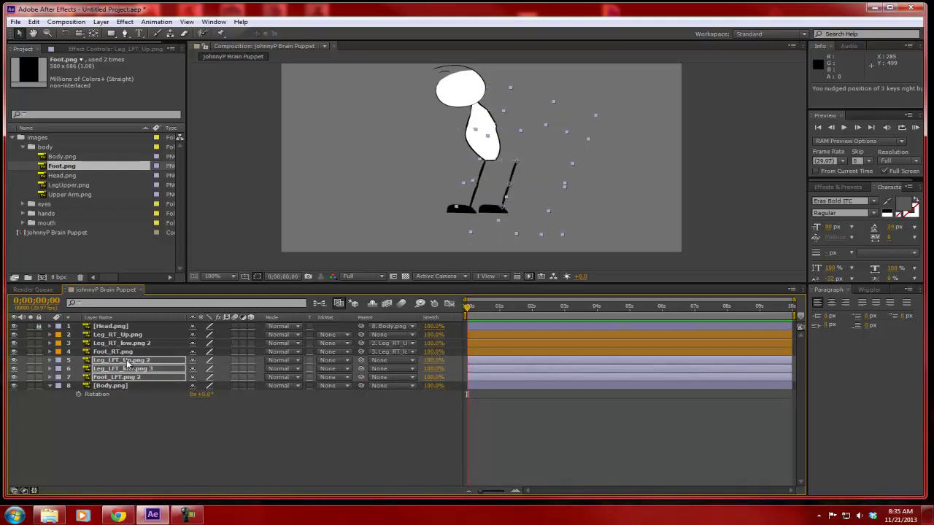
pyautogui.press('Right')
pyautogui.press('Right')
pyautogui.press('Right')
pyautogui.press('Right')
pyautogui.press('Right')
pyautogui.press('Right')
pyautogui.press('Right')
pyautogui.press('Right')
pyautogui.press('Right')
pyautogui.press('Right')
pyautogui.click(162, 440)
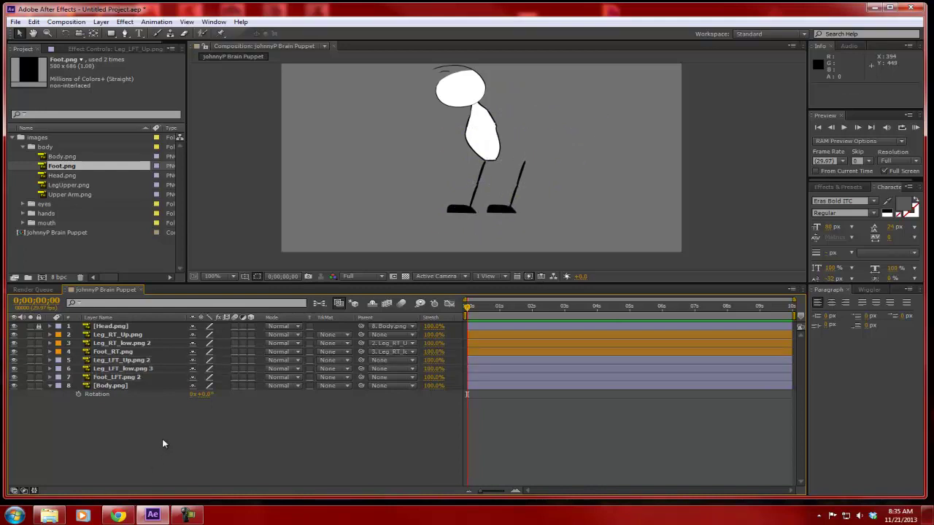
# Select Foot_LFT.png 2 and reveal its Scale property in the layer stack
pyautogui.click(119, 378)
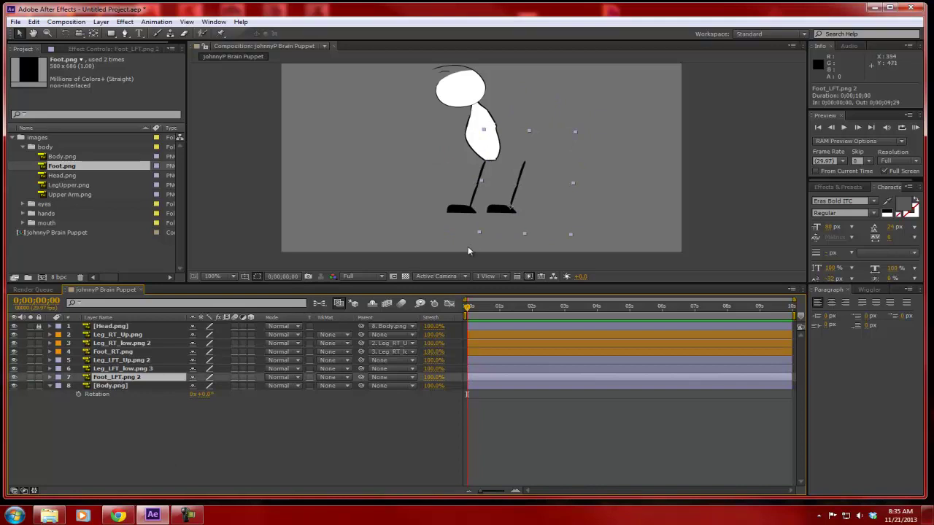
pyautogui.click(50, 378)
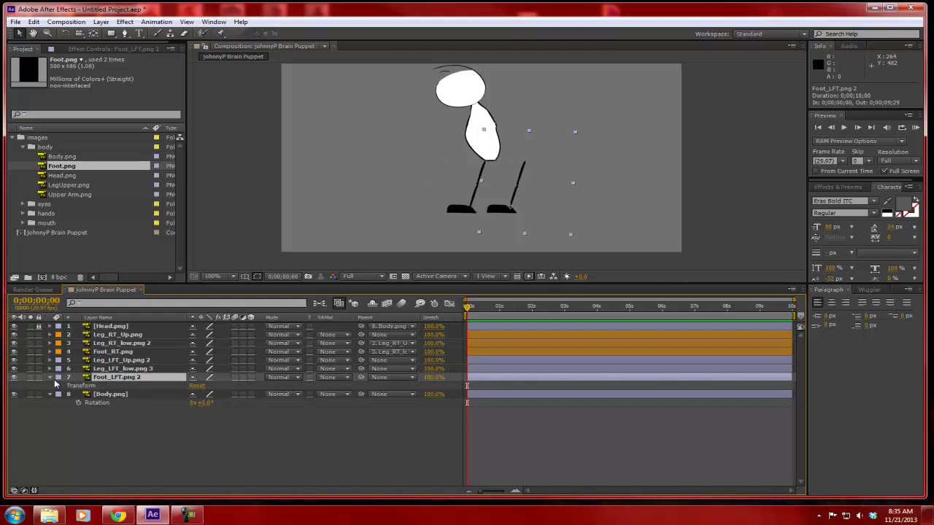
pyautogui.press('s')
# Try a horizontal scale of 3030% on Foot_LFT.png 2, and restore it to 30%
pyautogui.click(206, 385)
pyautogui.write('500')
pyautogui.press('Return')
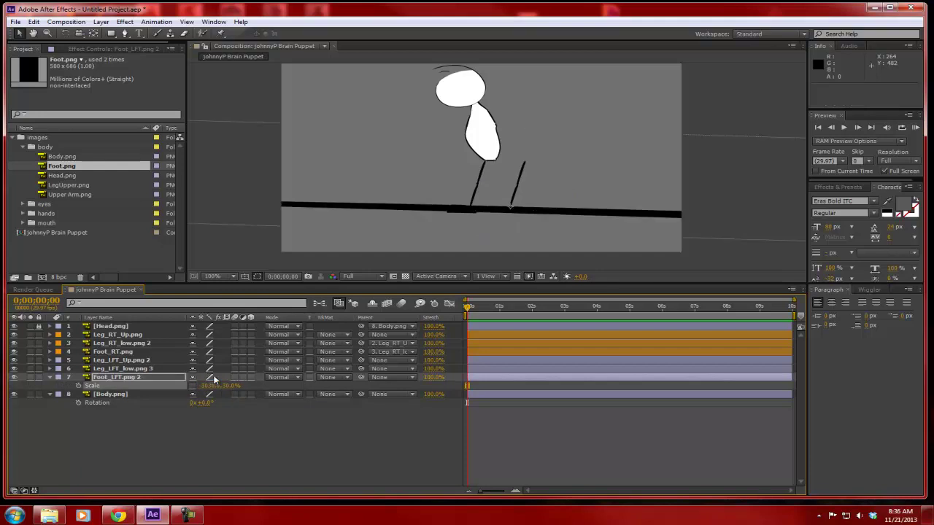
pyautogui.click(208, 385)
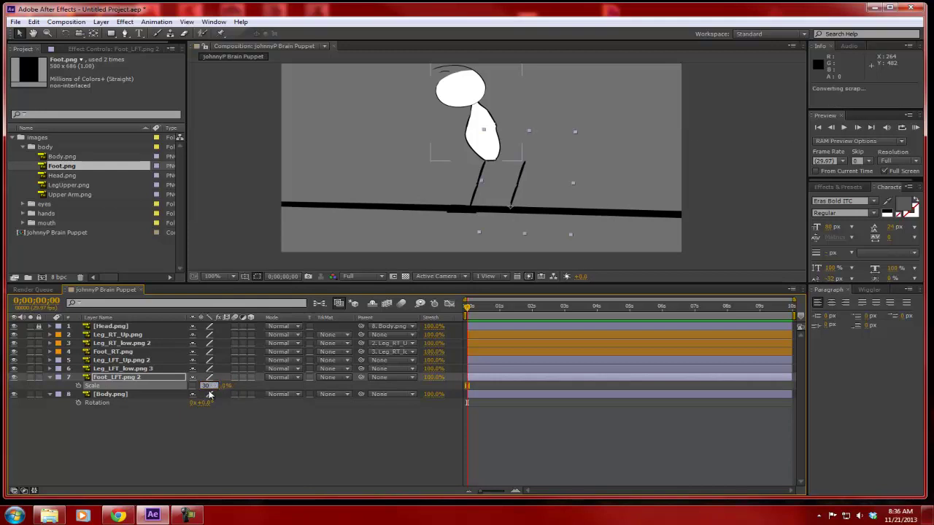
pyautogui.press('Return')
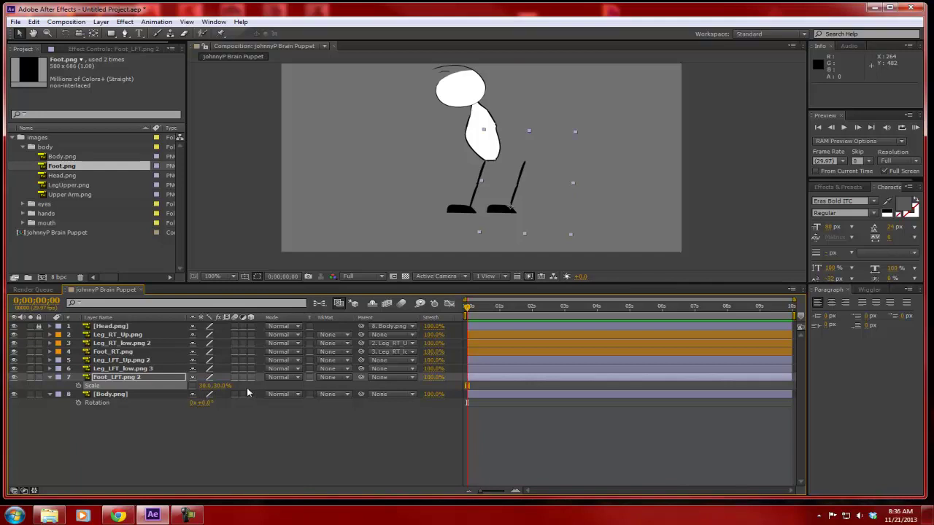
# Flip Foot_LFT.png 2 horizontally by setting only its horizontal scale to -30%
pyautogui.moveTo(205, 386); pyautogui.dragTo(256, 386)
pyautogui.click(207, 387)
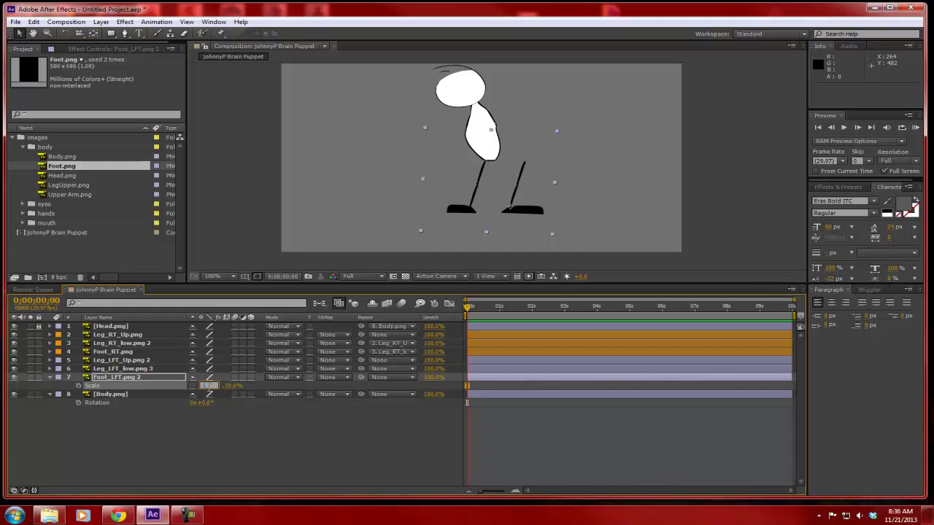
pyautogui.write('-30')
pyautogui.press('Return')
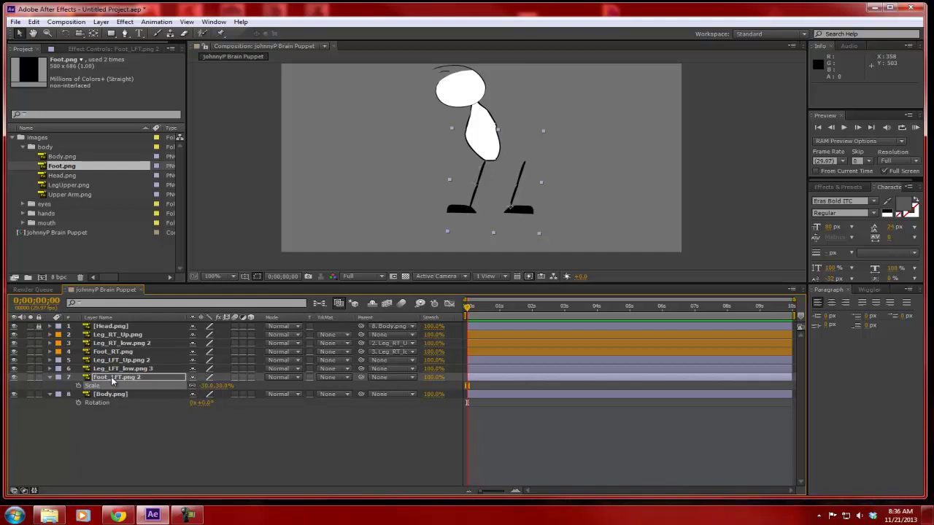
pyautogui.click(116, 378)
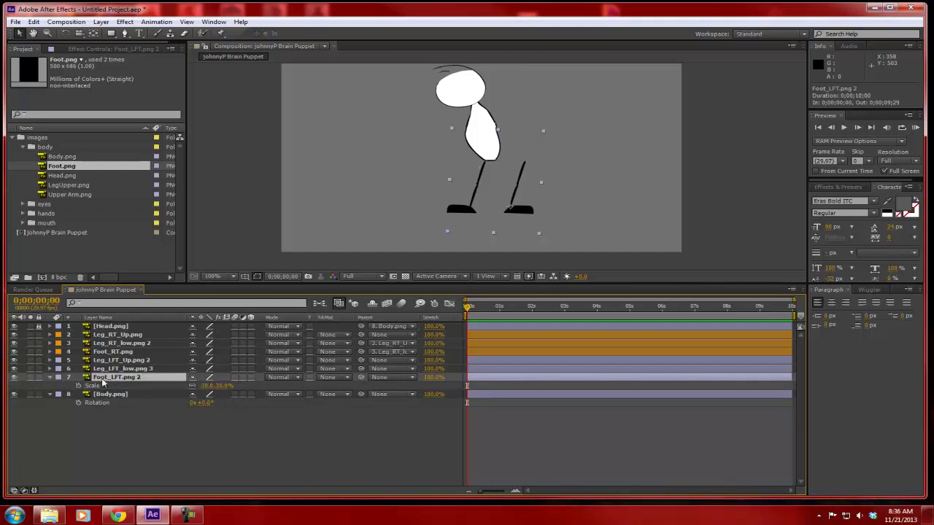
# Move Leg_LFT_Up.png 2 under the body to position 385, 297 and set its rotation to 6°
pyautogui.click(117, 361)
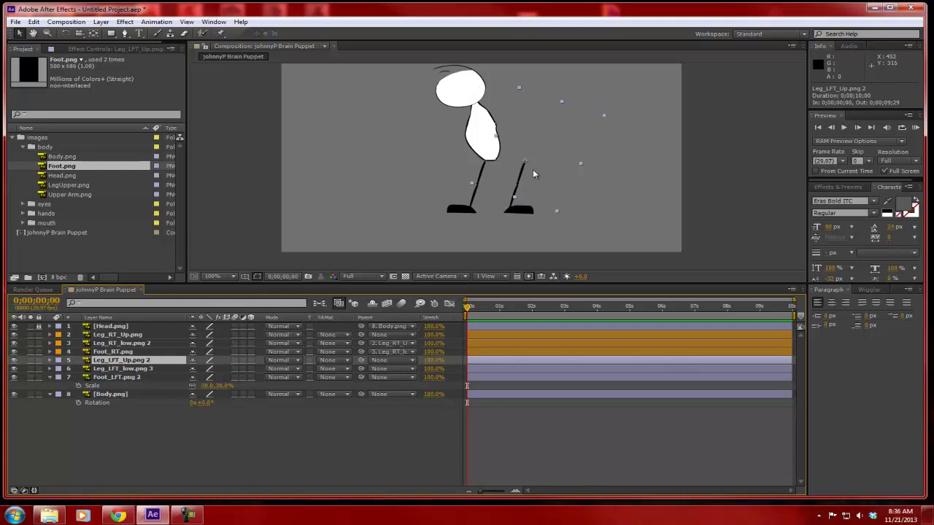
pyautogui.moveTo(529, 175); pyautogui.dragTo(489, 175)
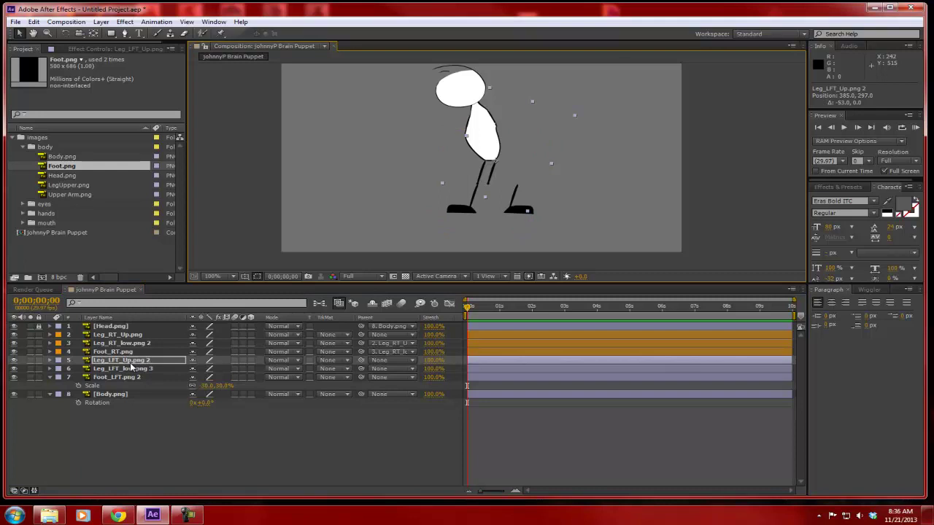
pyautogui.press('r')
pyautogui.moveTo(202, 368)
pyautogui.mouseDown()
pyautogui.moveTo(187, 369)
pyautogui.moveTo(204, 369)
pyautogui.mouseUp()
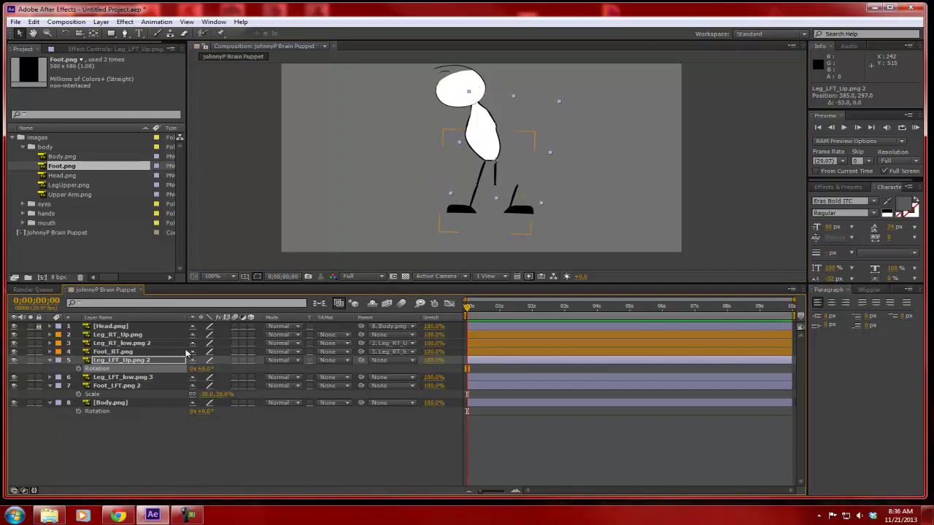
# Nudge Leg_LFT_low.png 3 and Foot_LFT.png 2 left together until the lower leg meets the left upper leg at the knee
pyautogui.click(123, 377)
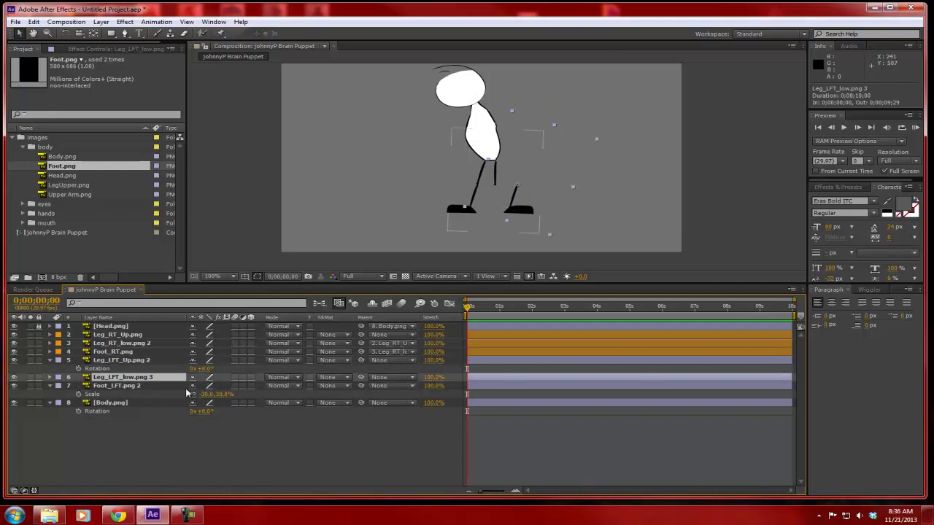
pyautogui.keyDown('ctrl'); pyautogui.click(115, 385); pyautogui.keyUp('ctrl')
pyautogui.press('Left')
pyautogui.press('Left')
pyautogui.press('Left')
pyautogui.press('Left')
pyautogui.press('Left')
pyautogui.press('Left')
pyautogui.press('Left')
pyautogui.press('Left')
pyautogui.press('Left')
pyautogui.press('Left')
pyautogui.press('Left')
pyautogui.press('Left')
pyautogui.press('Left')
pyautogui.press('Left')
pyautogui.press('Left')
pyautogui.press('Left')
pyautogui.press('Left')
pyautogui.press('Left')
pyautogui.press('Left')
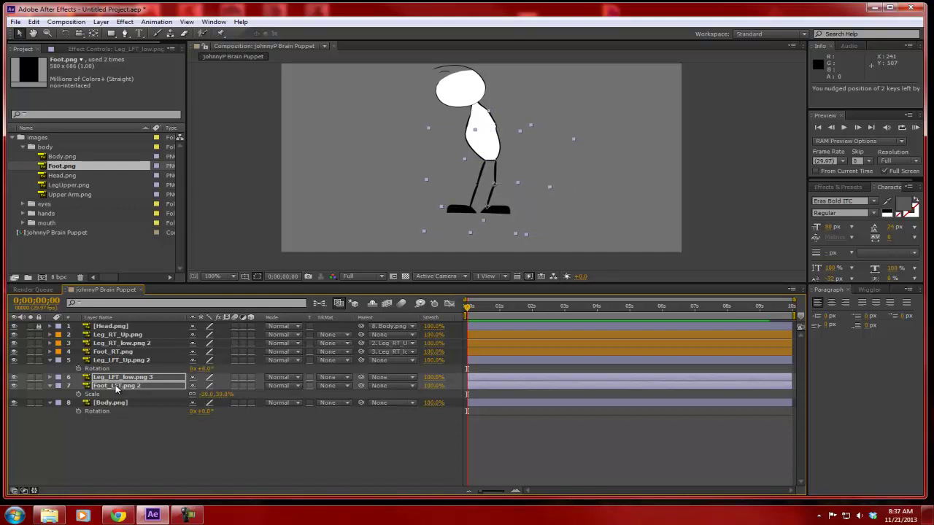
pyautogui.press('Left')
pyautogui.click(619, 207)
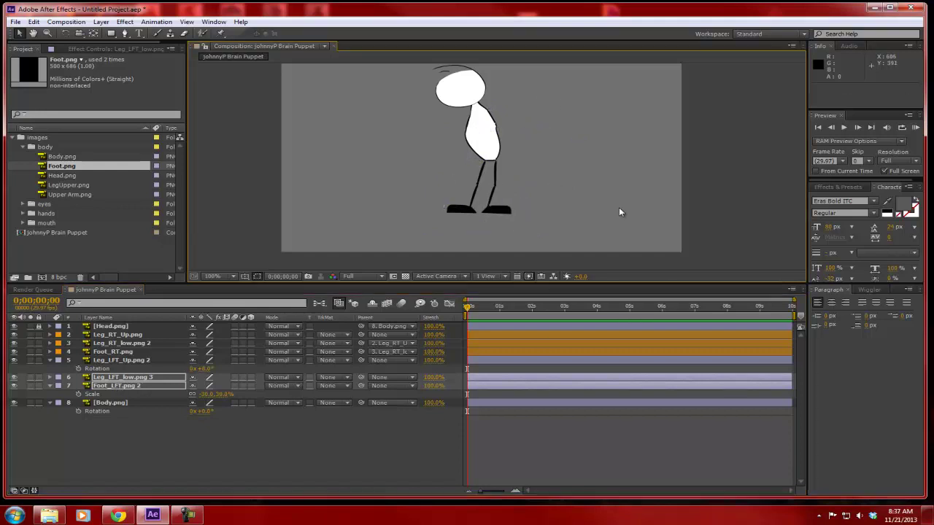
pyautogui.click(521, 169)
pyautogui.click(109, 368)
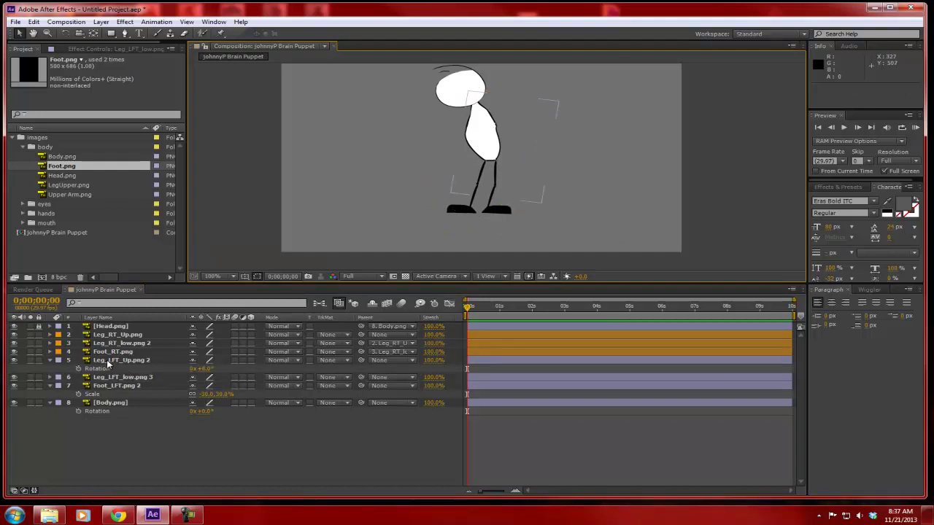
pyautogui.click(109, 385)
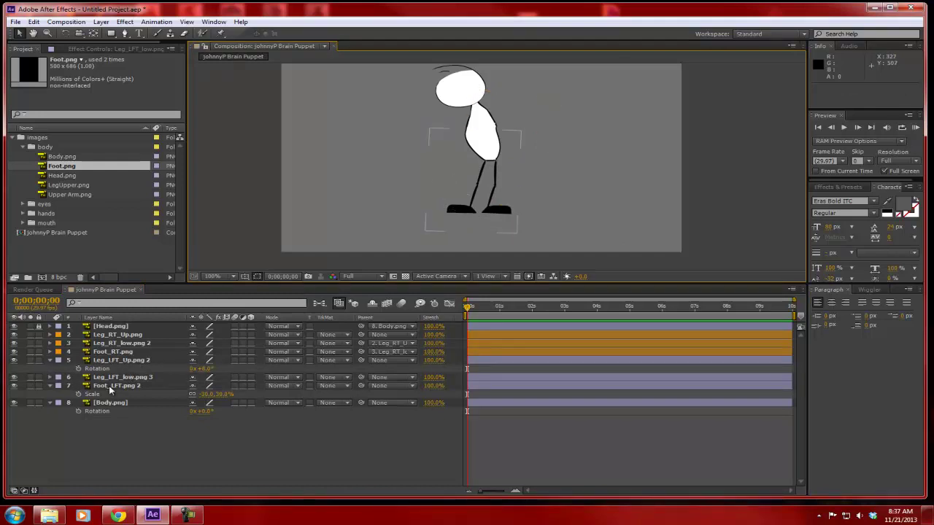
# Parent Foot_LFT.png 2 to Leg_LFT_low.png 3, and parent Leg_LFT_low.png 3 to Leg_LFT_Up.png 2
pyautogui.click(412, 386)
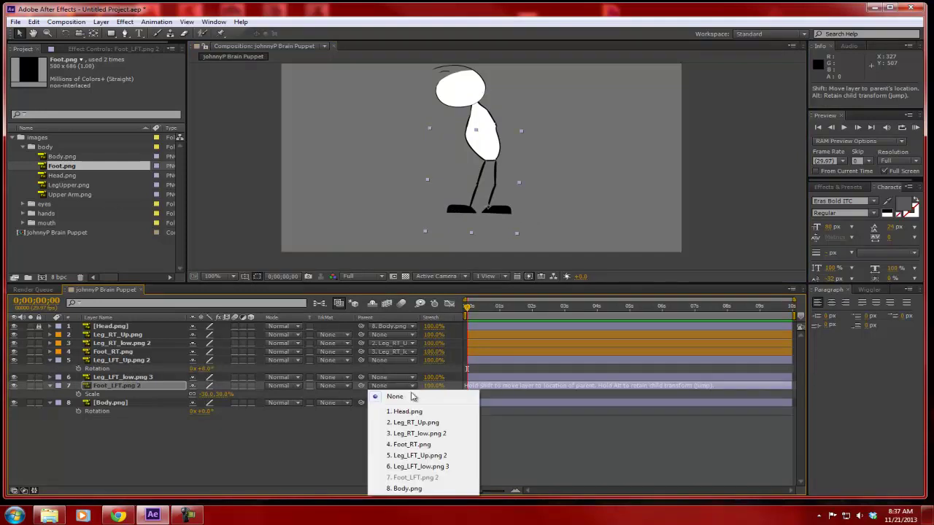
pyautogui.click(429, 467)
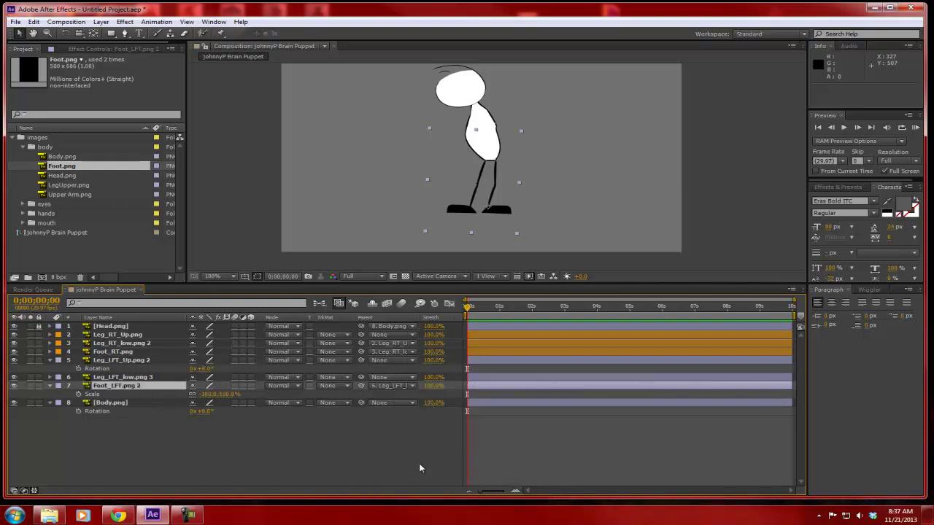
pyautogui.click(136, 379)
pyautogui.click(413, 379)
pyautogui.click(419, 446)
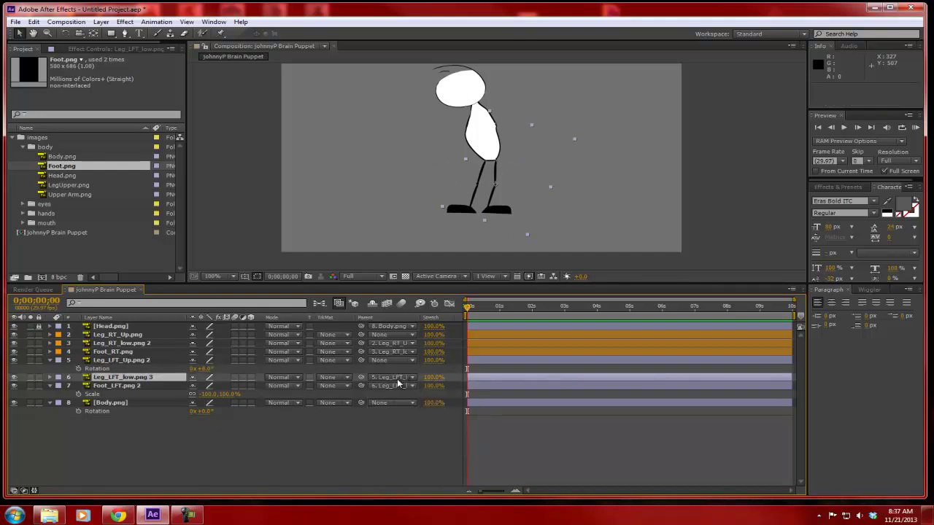
pyautogui.click(121, 361)
pyautogui.click(121, 377)
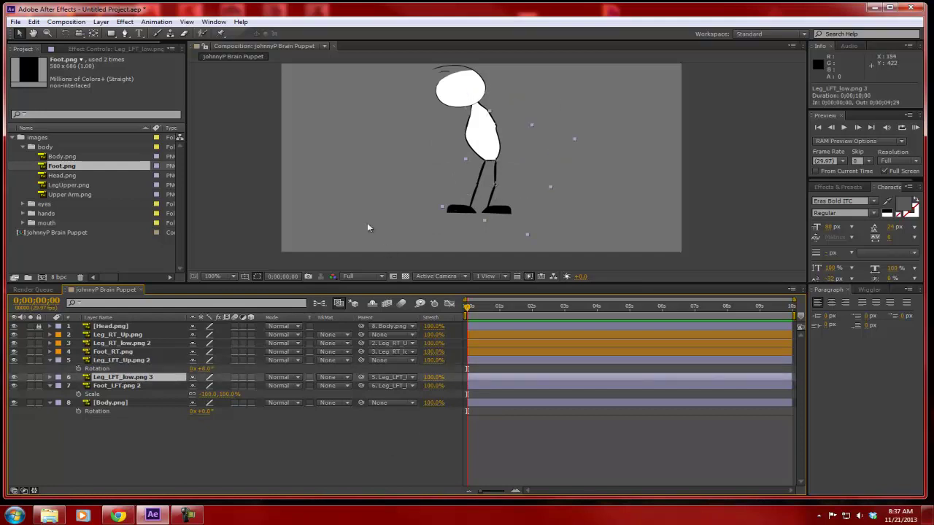
pyautogui.click(332, 221)
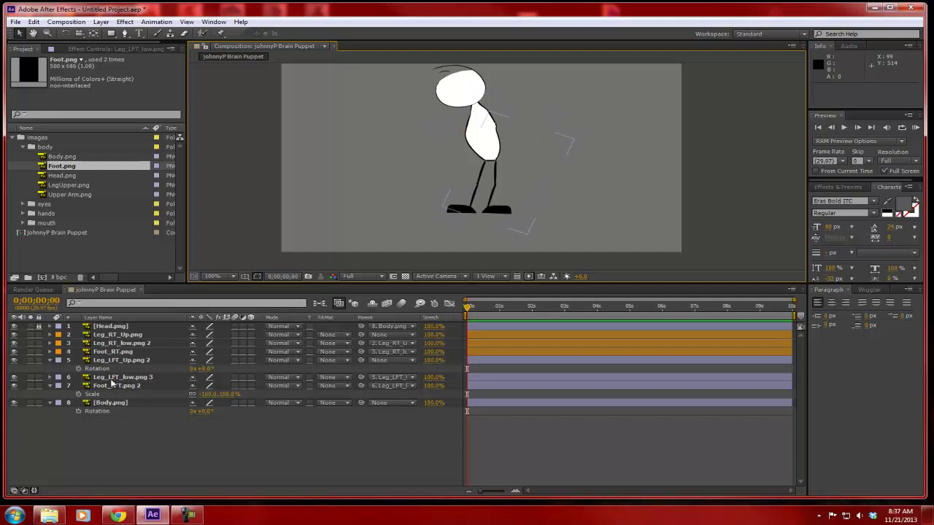
# Collapse the left leg layers' properties and assign the Red label to all three left leg layers
pyautogui.click(49, 361)
pyautogui.click(50, 378)
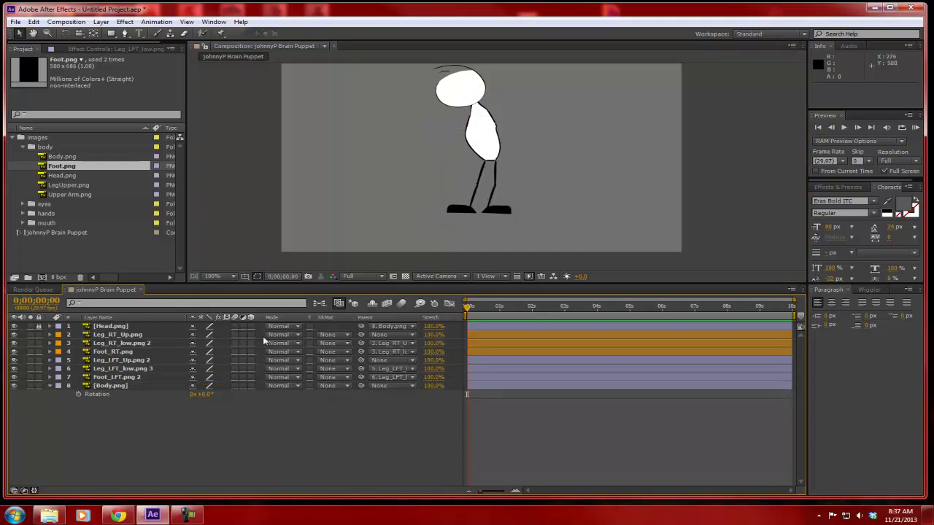
pyautogui.moveTo(14, 361)
pyautogui.mouseDown()
pyautogui.moveTo(14, 377)
pyautogui.moveTo(14, 360)
pyautogui.mouseUp()
pyautogui.click(64, 363)
pyautogui.keyDown('shift'); pyautogui.click(106, 378); pyautogui.keyUp('shift')
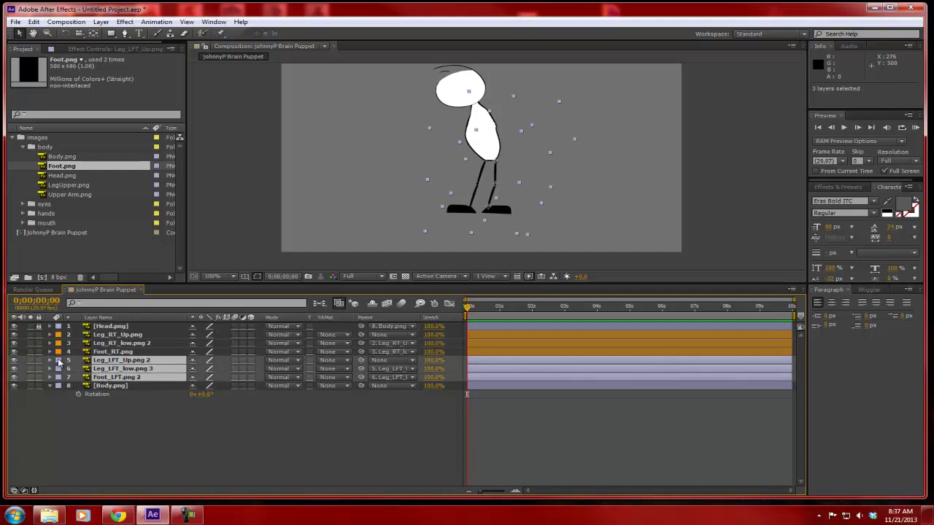
pyautogui.click(59, 361)
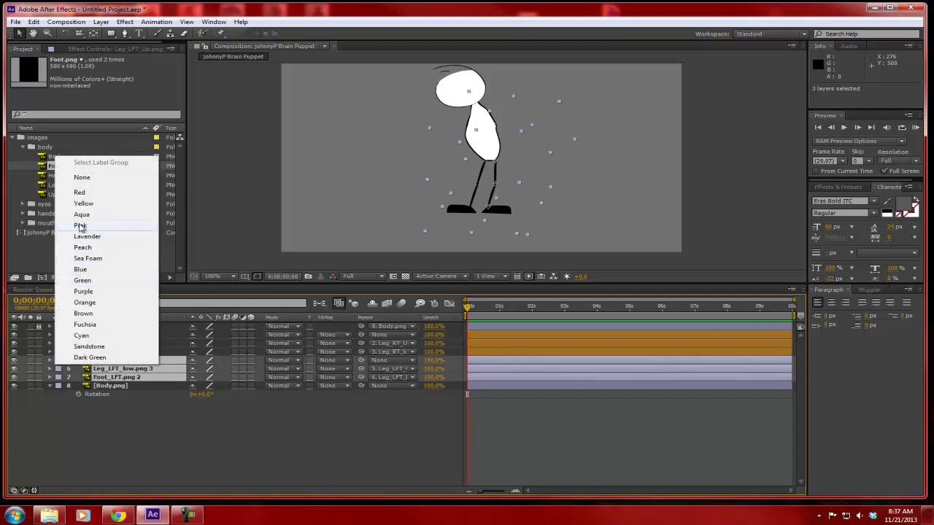
pyautogui.click(80, 193)
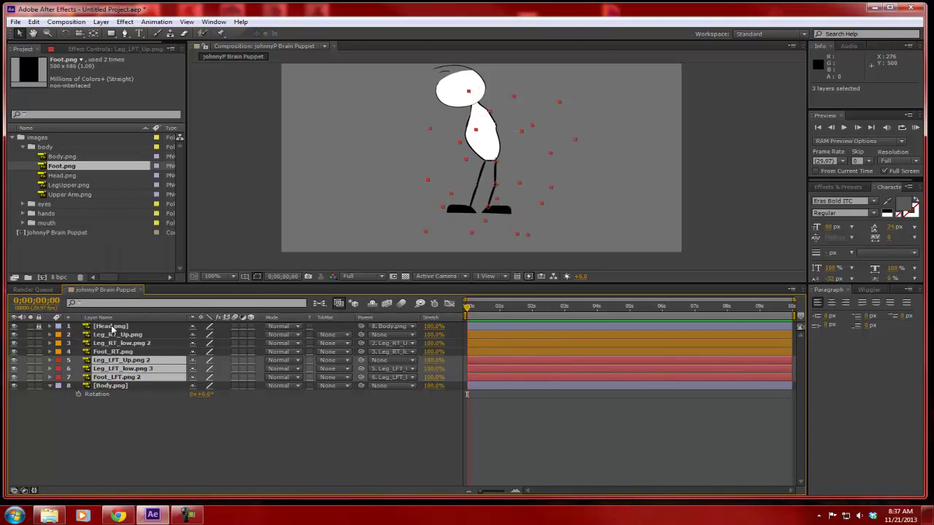
pyautogui.press('F2')
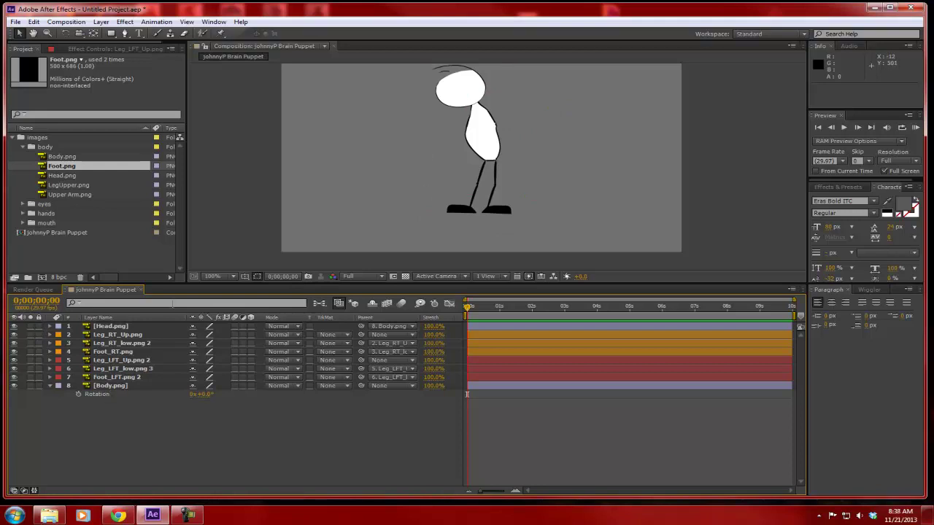
# Add LegUpper.png to the composition directly below the head layer and scale it to 30%
pyautogui.click(116, 335)
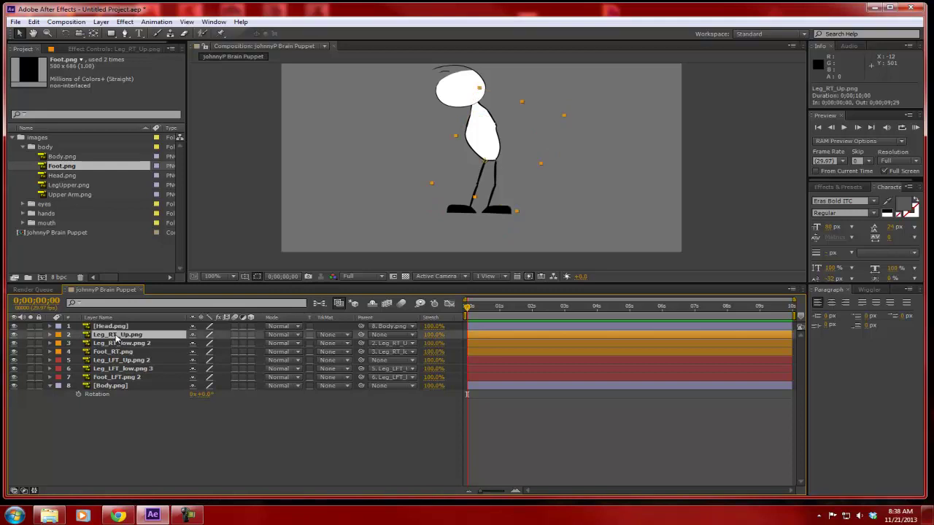
pyautogui.click(68, 186)
pyautogui.moveTo(65, 187); pyautogui.dragTo(115, 327)
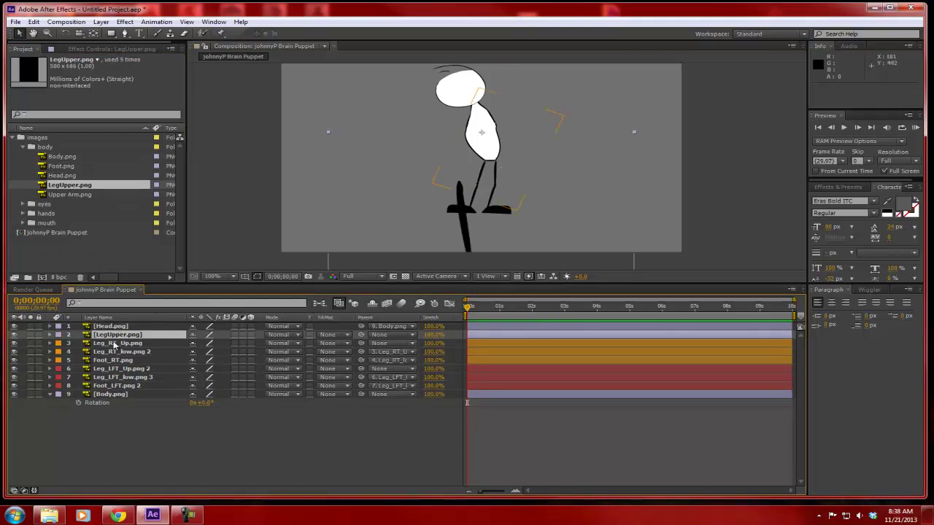
pyautogui.press('s')
pyautogui.click(206, 343)
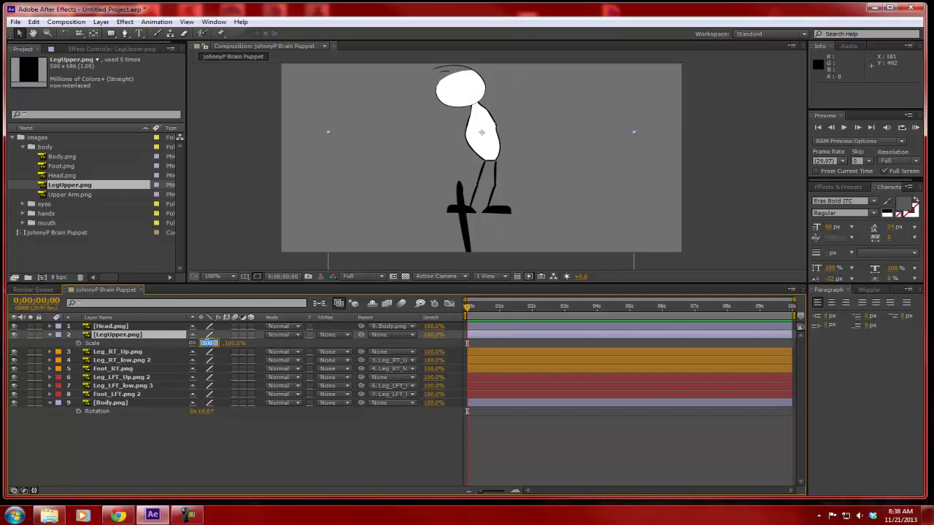
pyautogui.write('30')
pyautogui.press('Return')
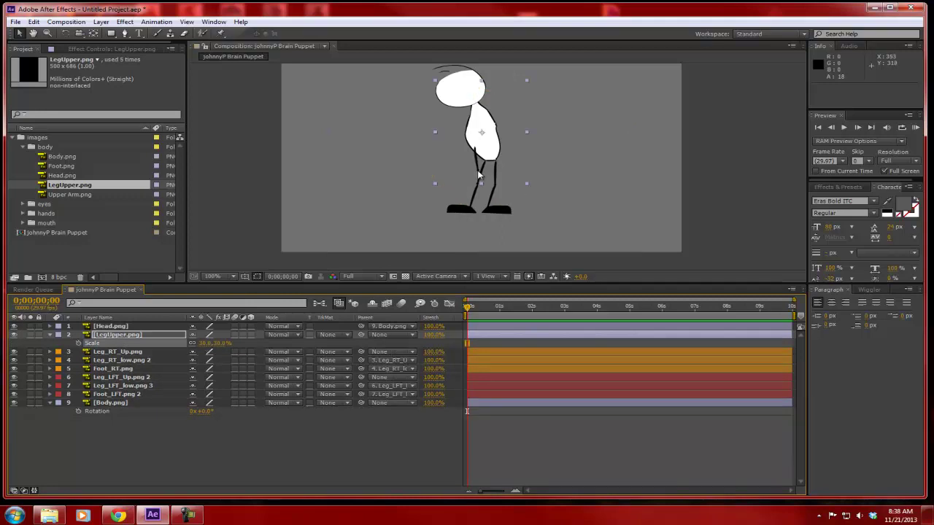
# Move the anchor point of the new LegUpper.png layer to the limb's upper end, at about 212, 445
pyautogui.doubleClick(109, 333)
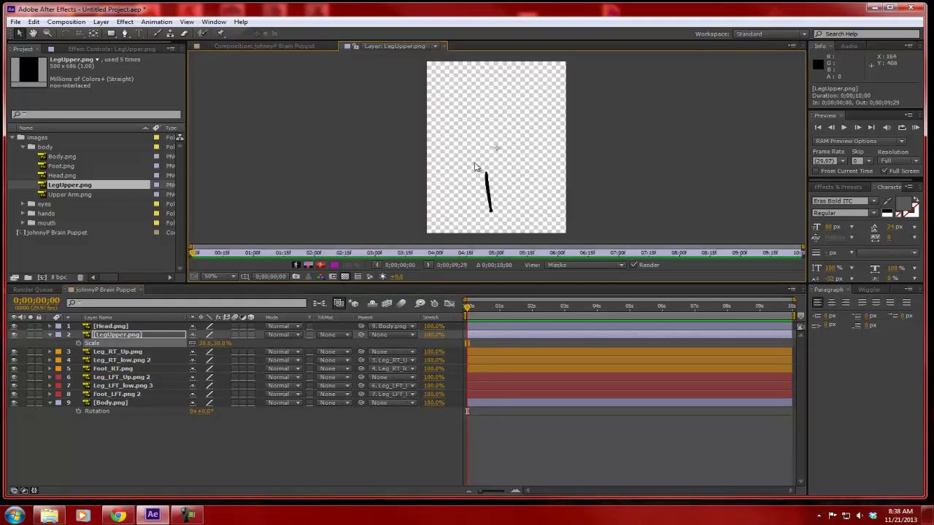
pyautogui.moveTo(497, 150); pyautogui.dragTo(488, 176)
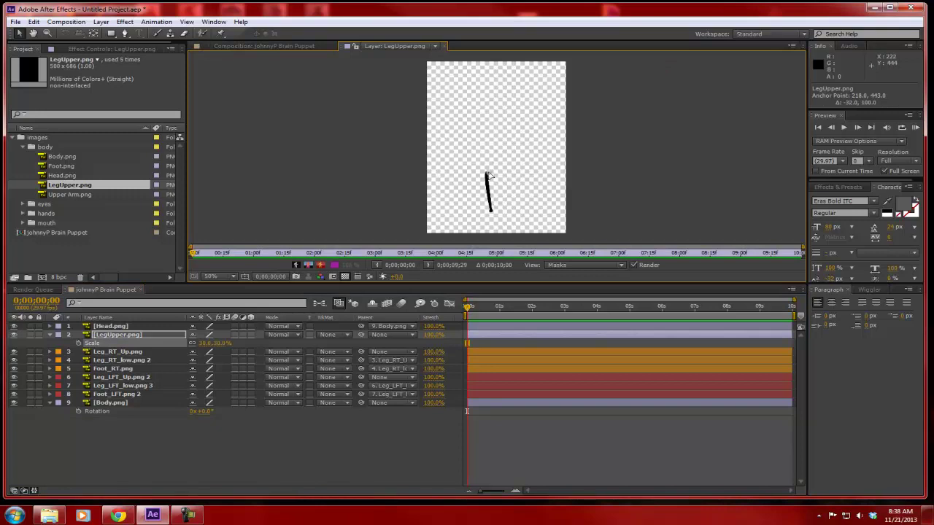
pyautogui.click(445, 43)
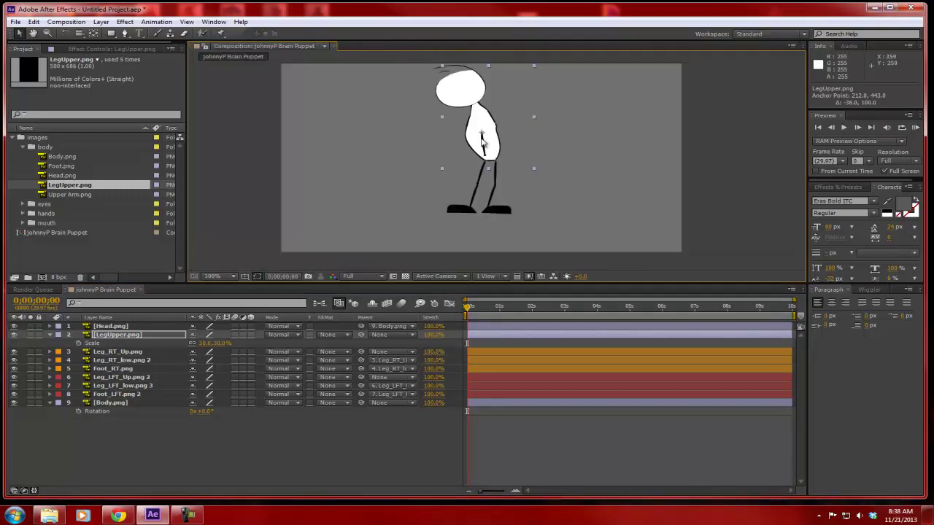
# Rotate the new LegUpper.png layer to -40° and place it at the shoulder, at position 366, 193
pyautogui.moveTo(494, 160); pyautogui.dragTo(526, 116)
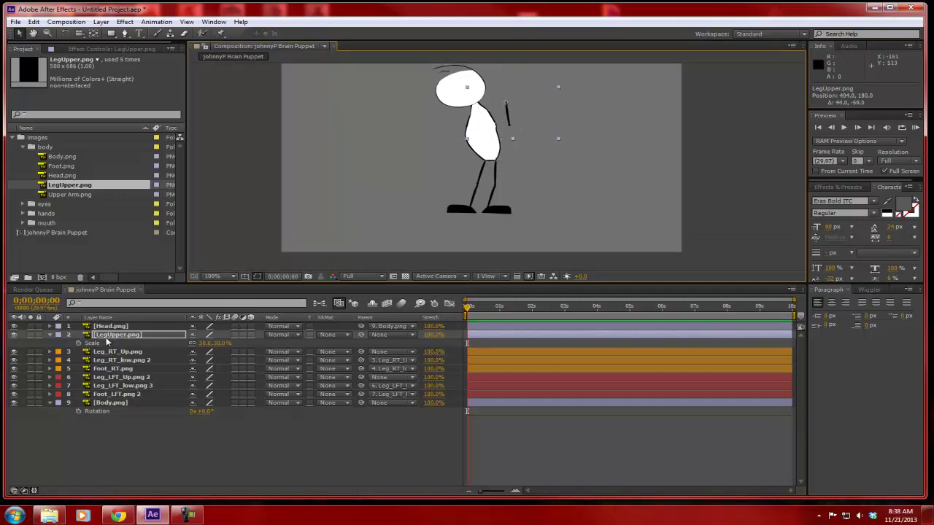
pyautogui.press('r')
pyautogui.moveTo(204, 344); pyautogui.dragTo(182, 344)
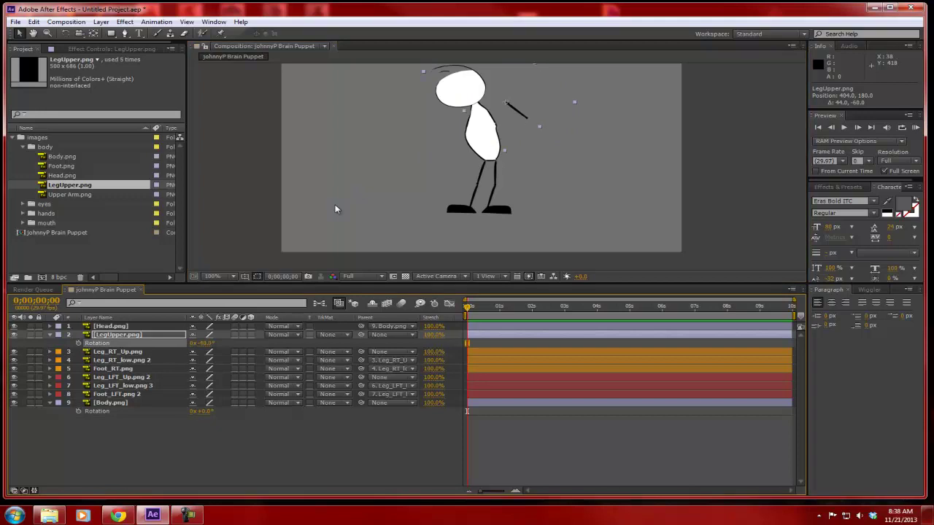
pyautogui.moveTo(535, 116); pyautogui.dragTo(494, 116)
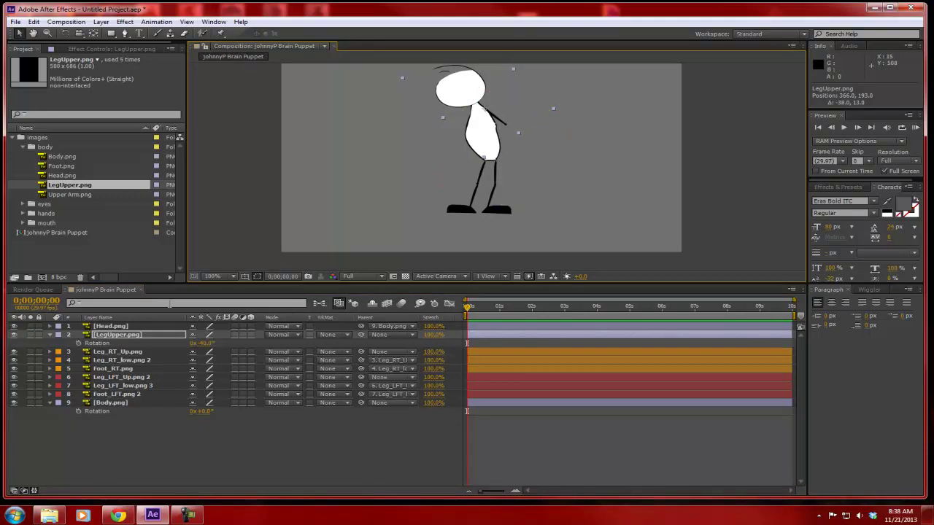
# Rename the new LegUpper.png layer as arm_LFT_UP.png
pyautogui.click(116, 337)
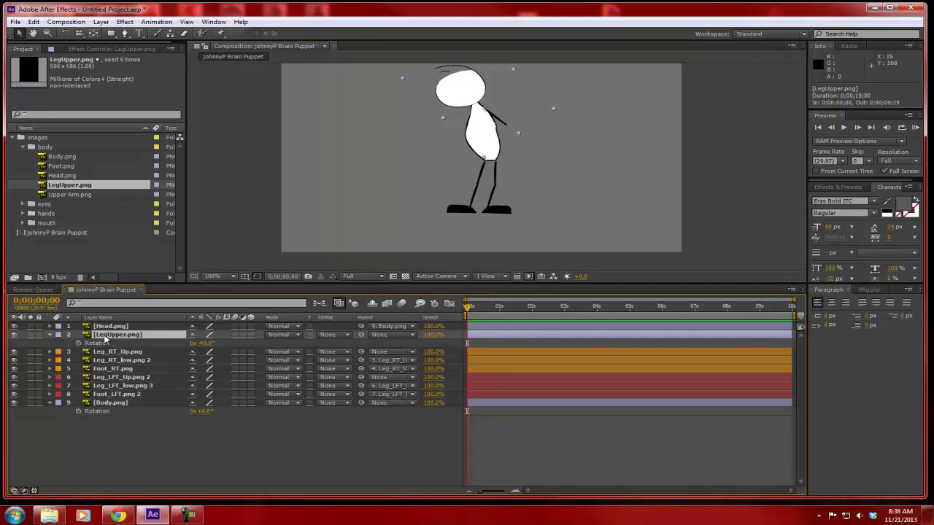
pyautogui.press('Return')
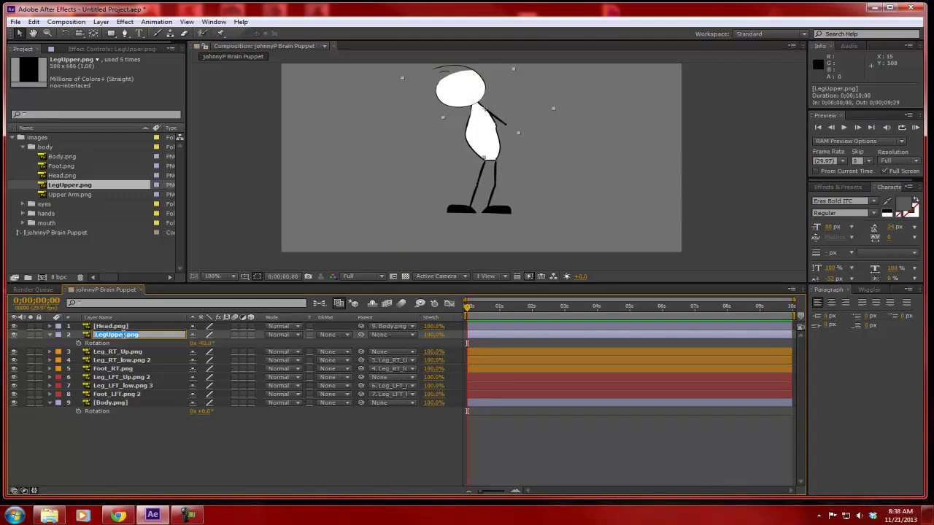
pyautogui.moveTo(124, 335); pyautogui.dragTo(96, 334)
pyautogui.write('arm_LFT_UP')
pyautogui.press('Return')
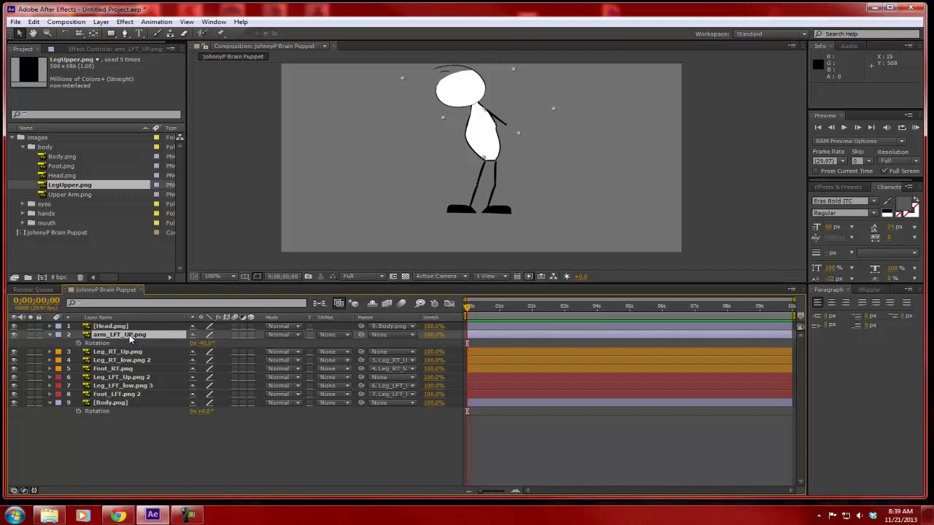
# Duplicate arm_LFT_UP.png and lock every layer, including the duplicate, except the original arm_LFT_UP.png
pyautogui.click(107, 337)
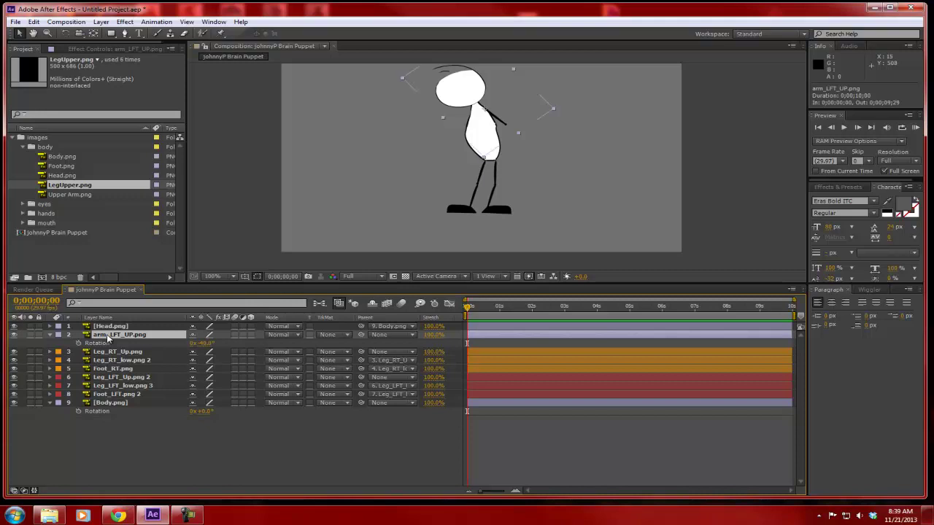
pyautogui.hotkey('ctrl', 'd')
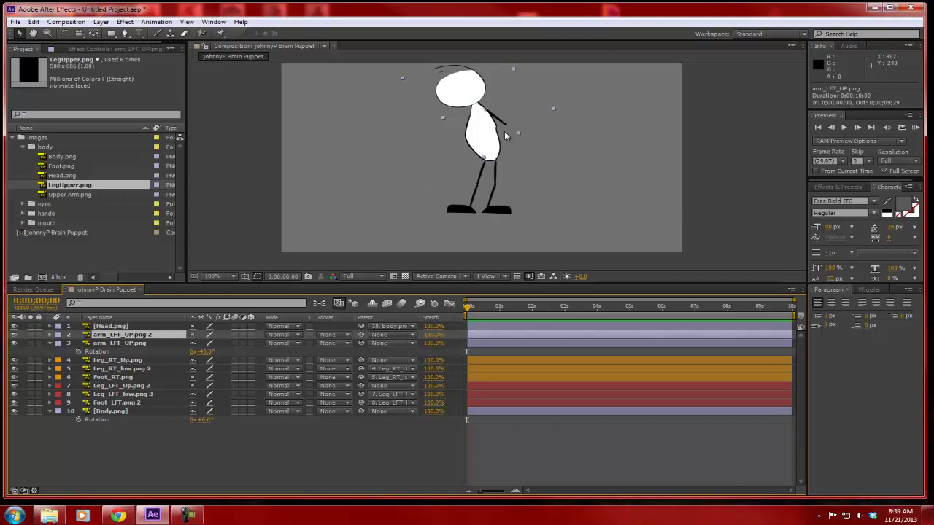
pyautogui.click(38, 334)
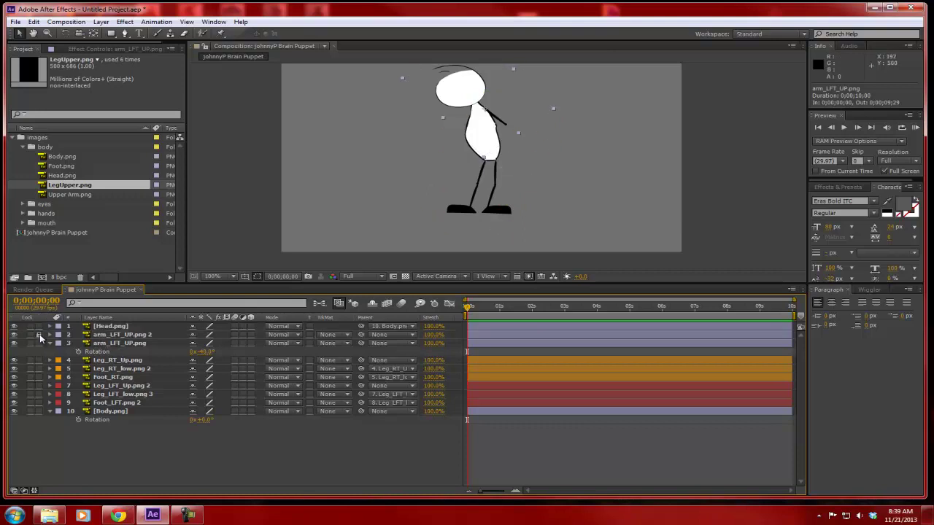
pyautogui.hotkey('ctrl', 'z')
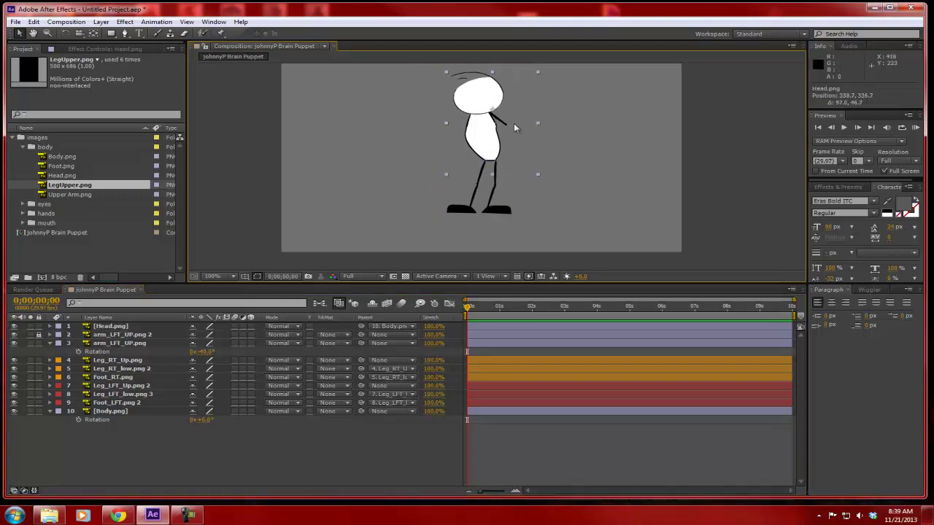
pyautogui.click(512, 123)
pyautogui.click(38, 326)
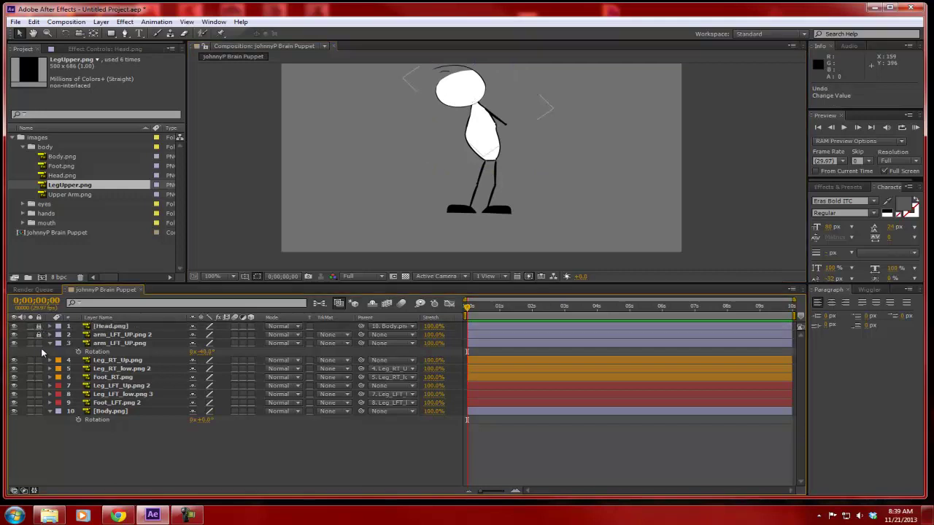
pyautogui.moveTo(39, 360); pyautogui.dragTo(39, 425)
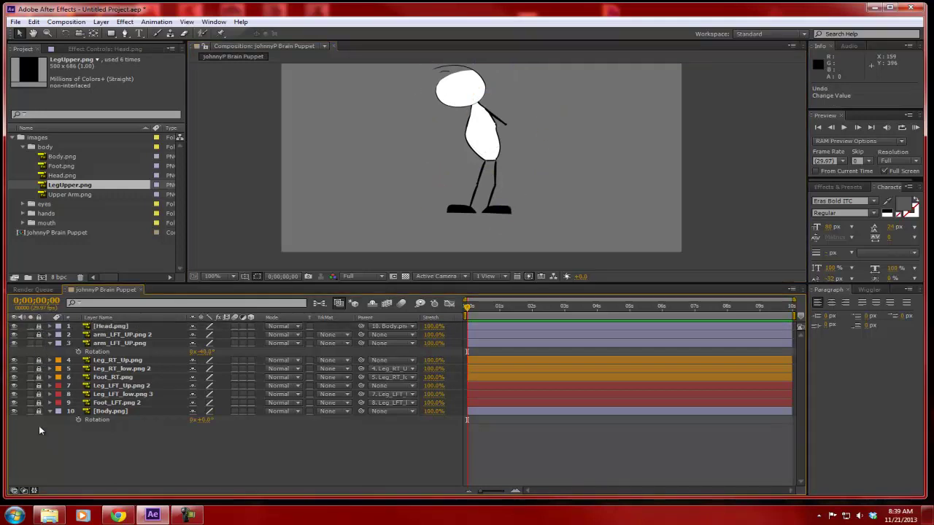
# Move the unlocked arm_LFT_UP.png to the far end of the upper arm so both segments meet at the elbow
pyautogui.click(69, 342)
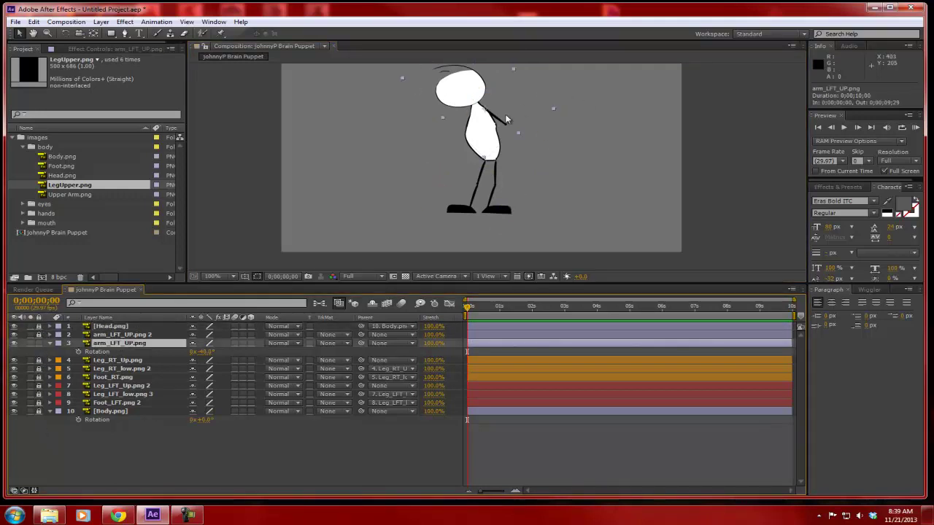
pyautogui.moveTo(511, 117)
pyautogui.mouseDown()
pyautogui.moveTo(533, 144)
pyautogui.moveTo(518, 131)
pyautogui.mouseUp()
pyautogui.press('.')
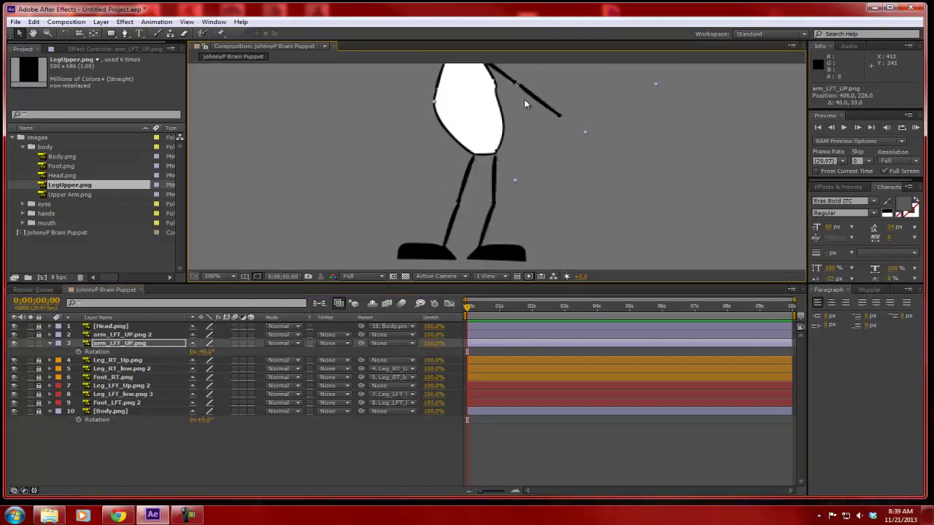
pyautogui.moveTo(537, 97); pyautogui.dragTo(532, 95)
# Rename the forearm layer arm_LFT_UP.png as arm_LFT_low.png and keep it selected
pyautogui.click(109, 347)
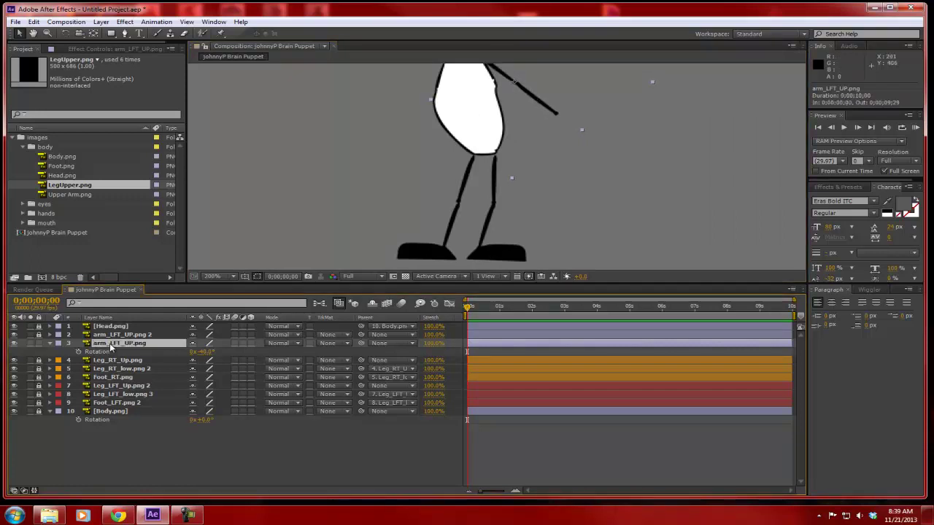
pyautogui.press('Return')
pyautogui.moveTo(127, 343); pyautogui.dragTo(135, 343)
pyautogui.press('BackSpace')
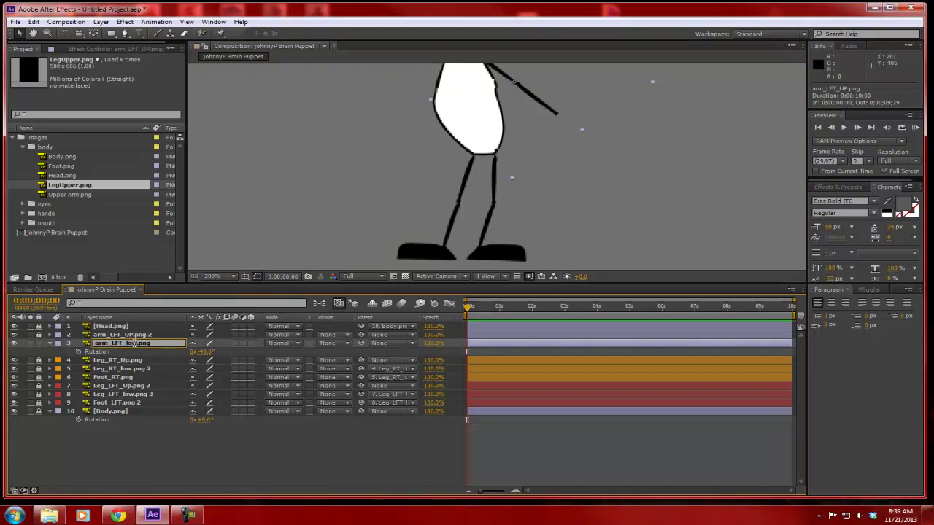
pyautogui.write('low')
pyautogui.press('Return')
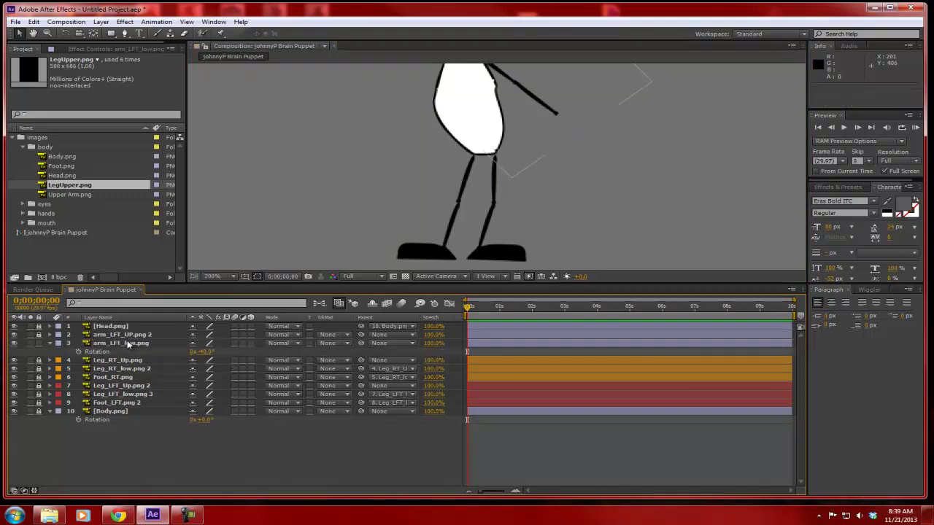
pyautogui.click(113, 343)
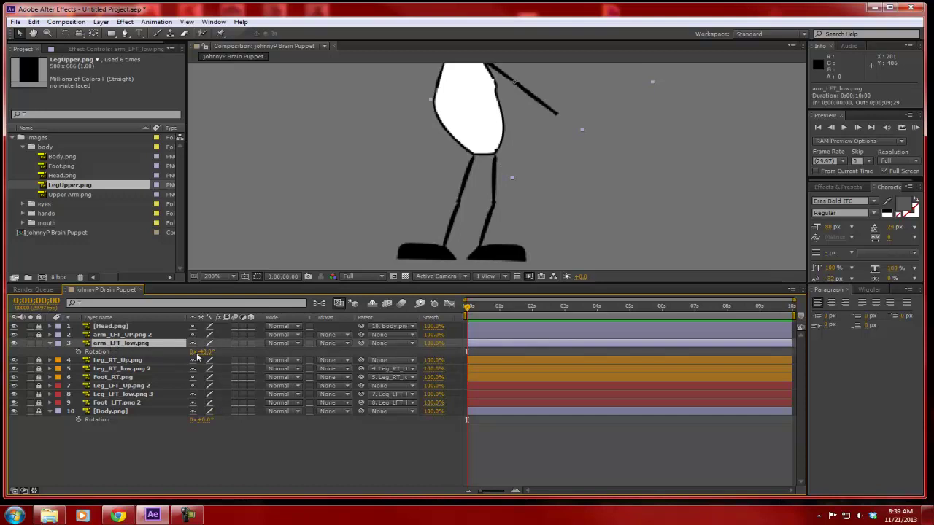
# Rotate arm_LFT_low.png to -11° and add Hand.png from the hands folder directly beneath it in the timeline
pyautogui.moveTo(207, 353); pyautogui.dragTo(230, 357)
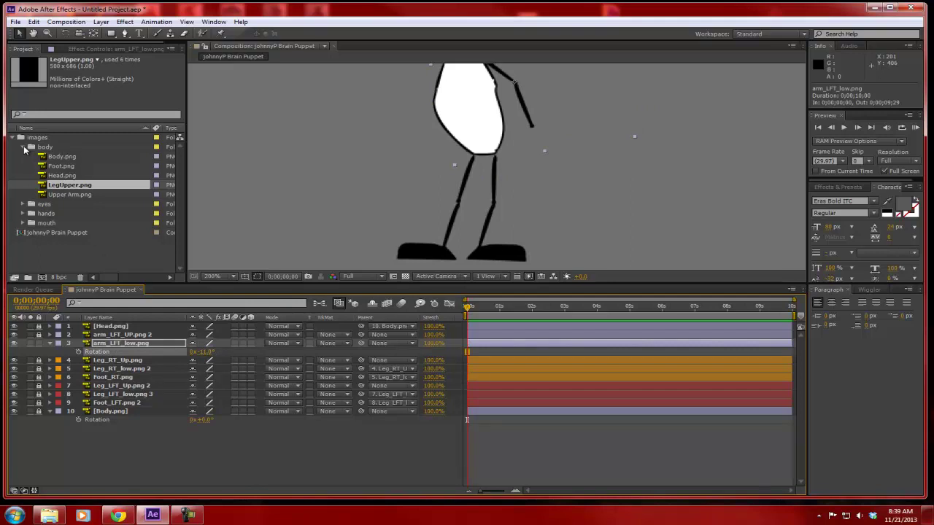
pyautogui.click(23, 147)
pyautogui.click(24, 166)
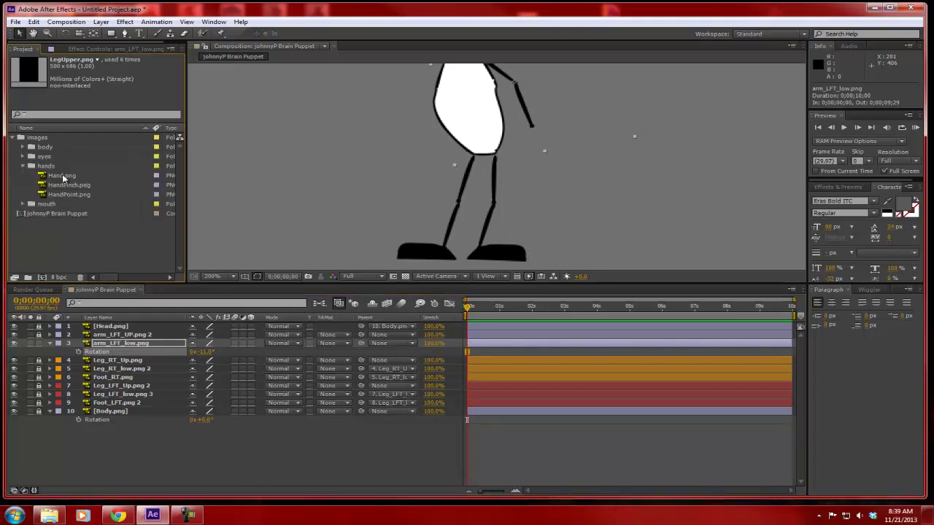
pyautogui.click(63, 176)
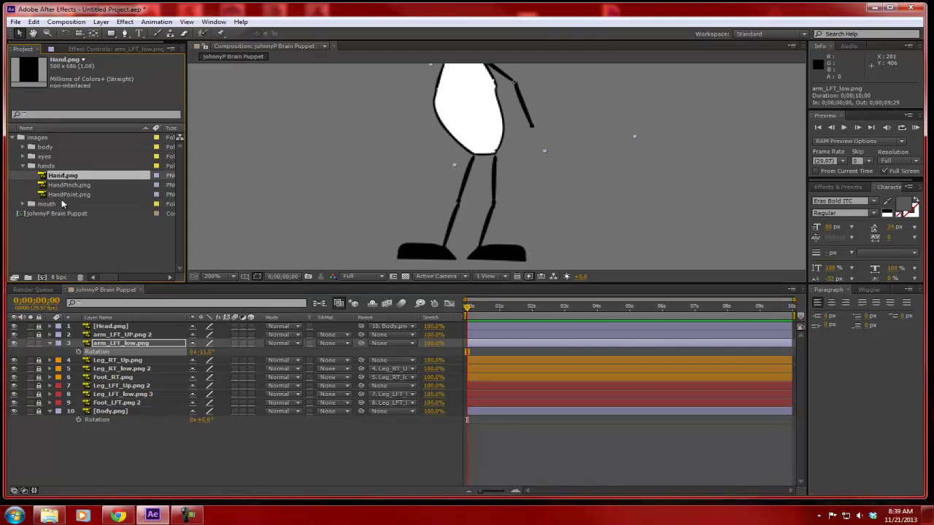
pyautogui.moveTo(60, 178); pyautogui.dragTo(88, 359)
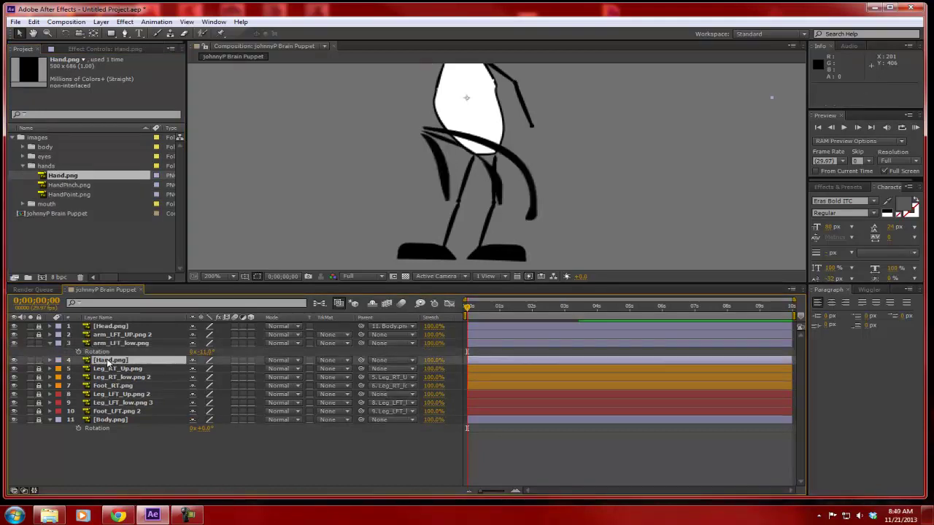
# Scale the Hand.png layer to 30%
pyautogui.press('s')
pyautogui.click(208, 369)
pyautogui.write('30')
pyautogui.press('Return')
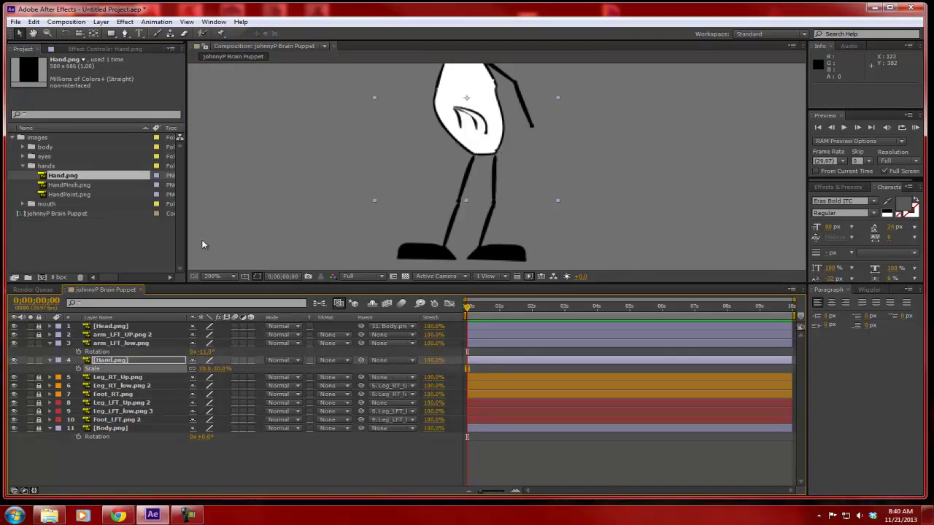
# Set Hand.png's anchor point at the wrist, about 216, 375, and place the hand at the forearm's end
pyautogui.doubleClick(104, 362)
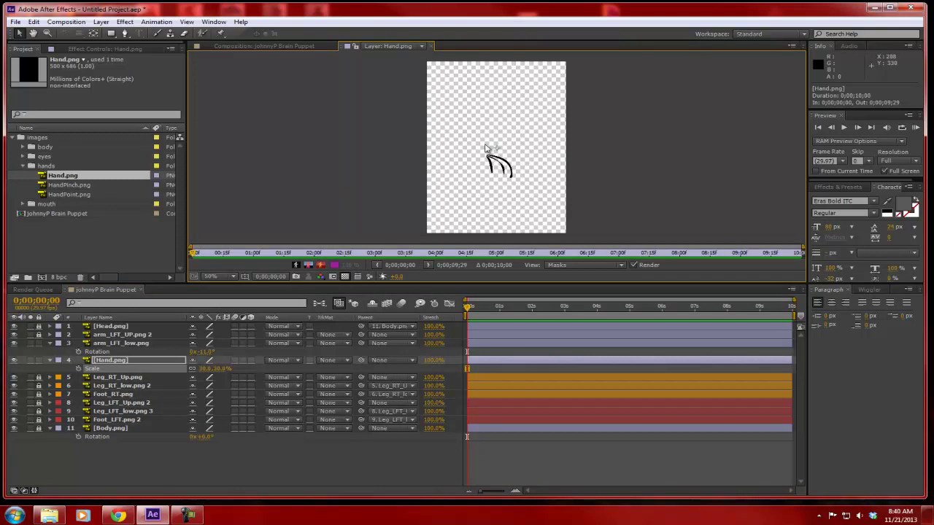
pyautogui.moveTo(497, 148); pyautogui.dragTo(486, 160)
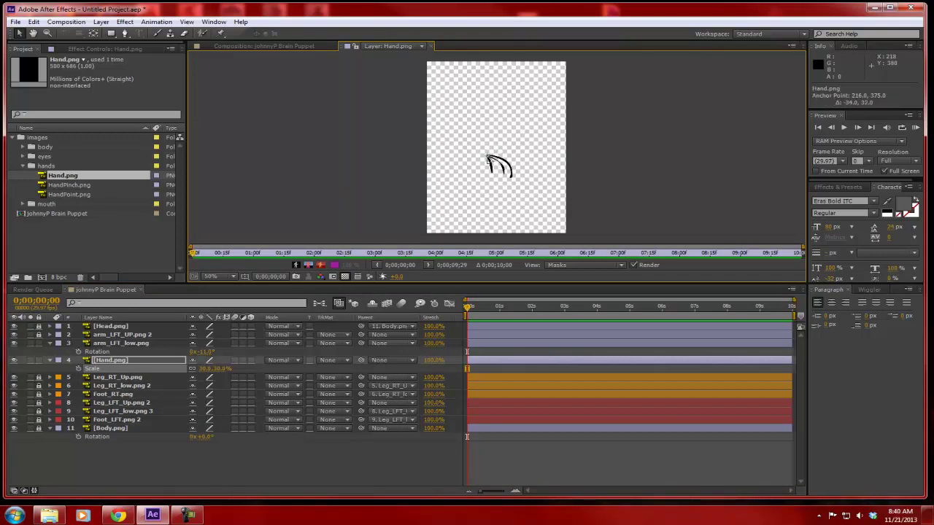
pyautogui.click(430, 46)
pyautogui.moveTo(480, 105); pyautogui.dragTo(546, 134)
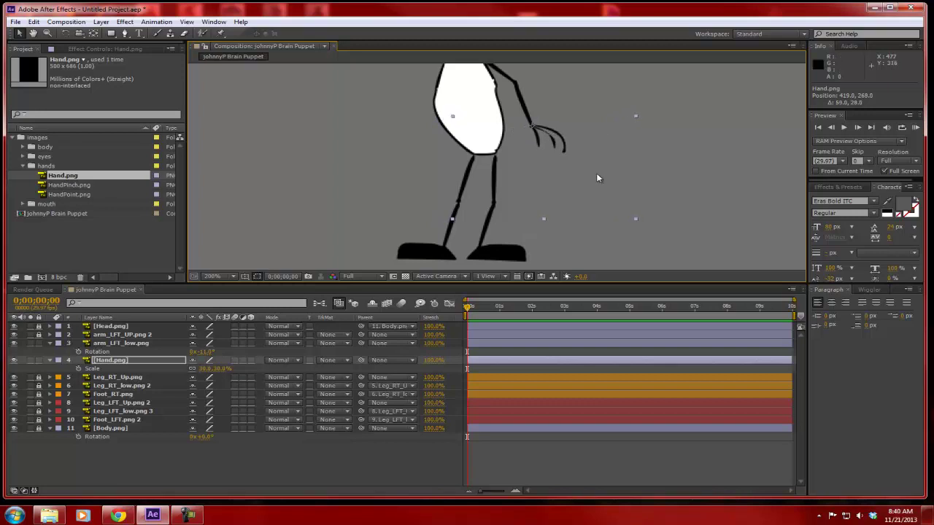
# Parent Hand.png to arm_LFT_low.png, and arm_LFT_low.png to arm_LFT_UP.png 2
pyautogui.click(108, 361)
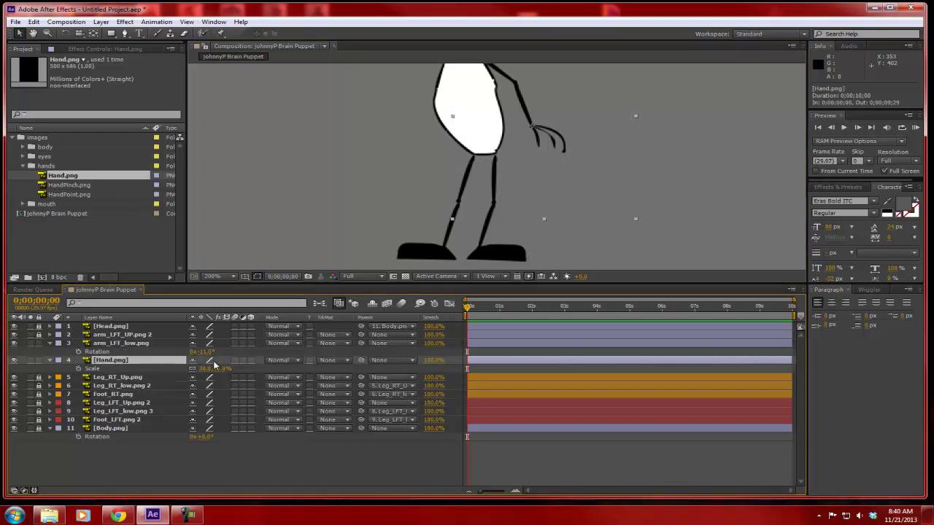
pyautogui.click(385, 360)
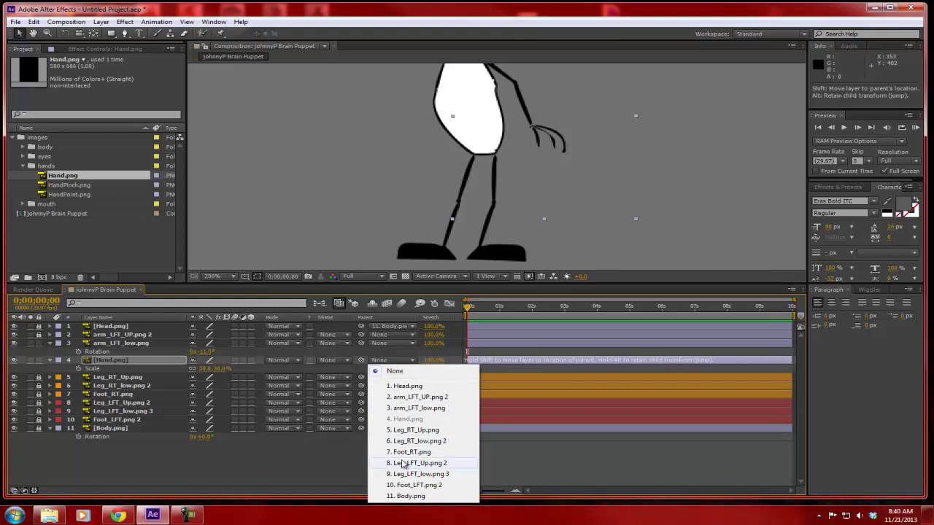
pyautogui.click(421, 409)
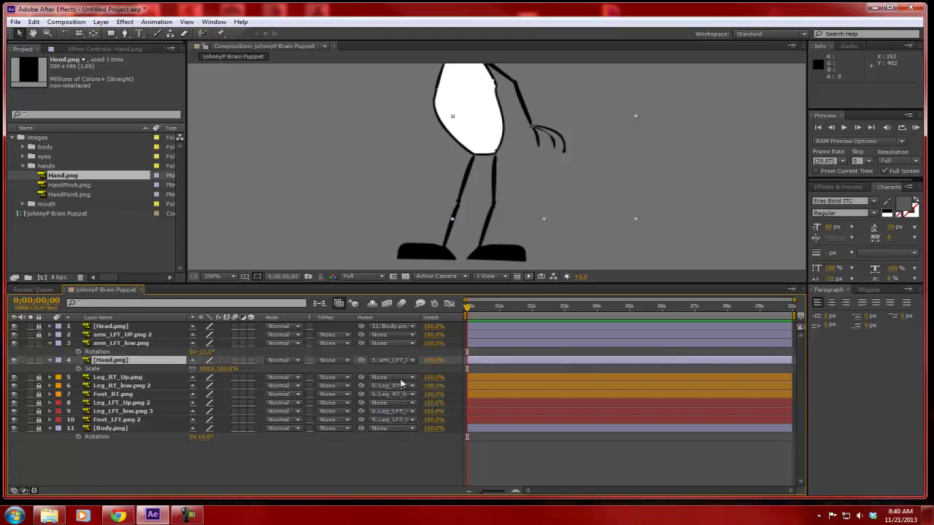
pyautogui.click(129, 344)
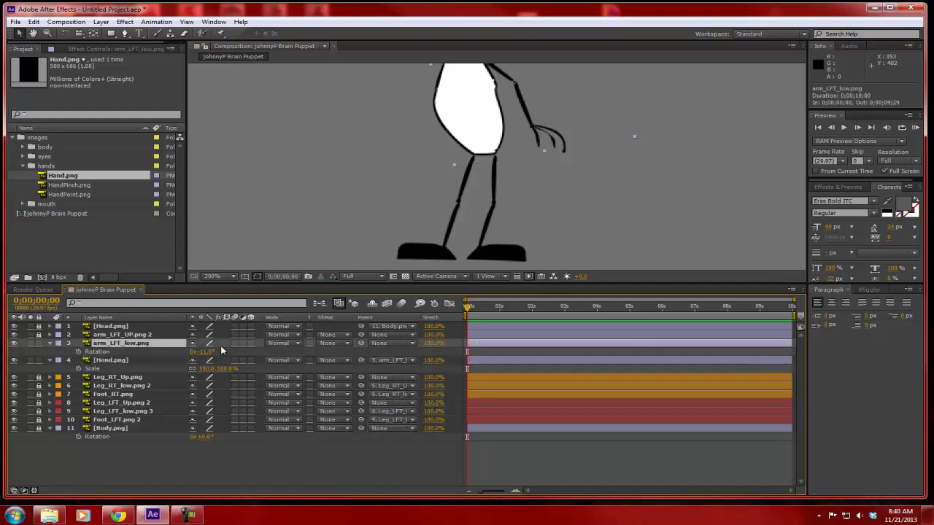
pyautogui.click(415, 343)
pyautogui.click(416, 380)
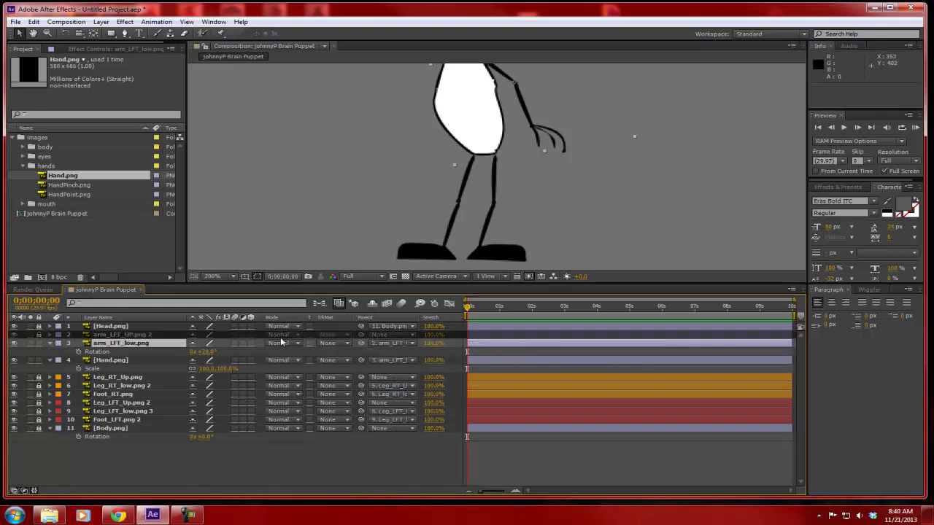
# Unlock arm_LFT_UP.png 2 and parent it to Body.png
pyautogui.hotkey('ctrl', 'shift', 'a')
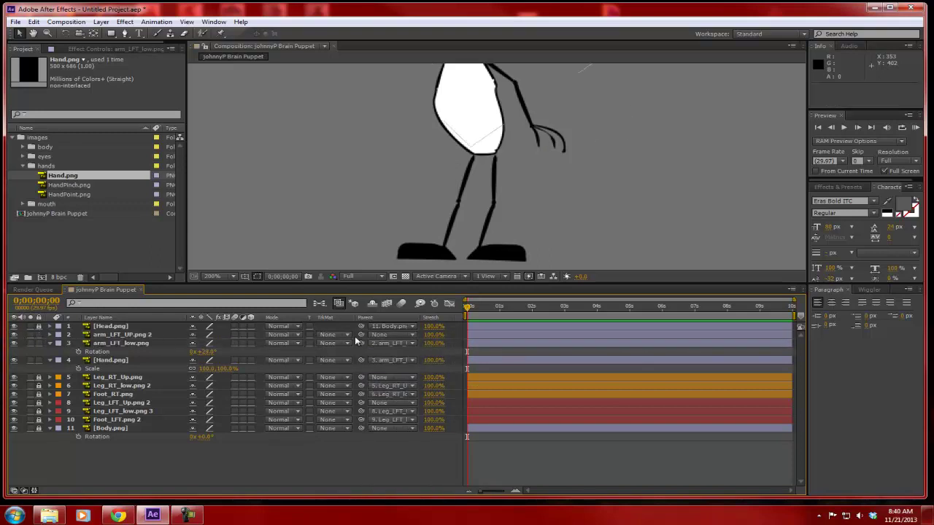
pyautogui.click(401, 335)
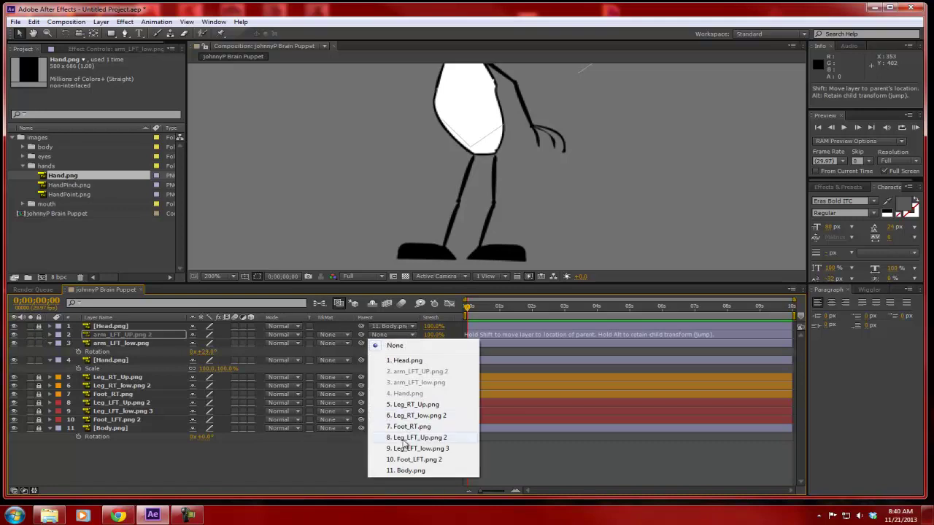
pyautogui.click(409, 470)
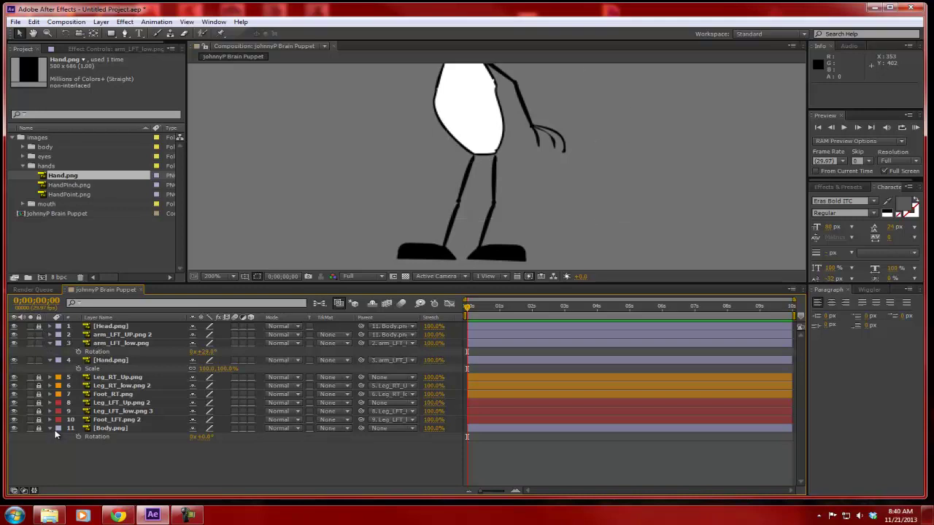
# Test the parenting by rotating Body.png to -29° so the whole figure bends forward
pyautogui.click(140, 437)
pyautogui.moveTo(206, 441)
pyautogui.mouseDown()
pyautogui.moveTo(175, 438)
pyautogui.moveTo(228, 433)
pyautogui.moveTo(173, 441)
pyautogui.moveTo(227, 447)
pyautogui.moveTo(197, 449)
pyautogui.mouseUp()
pyautogui.press(',')
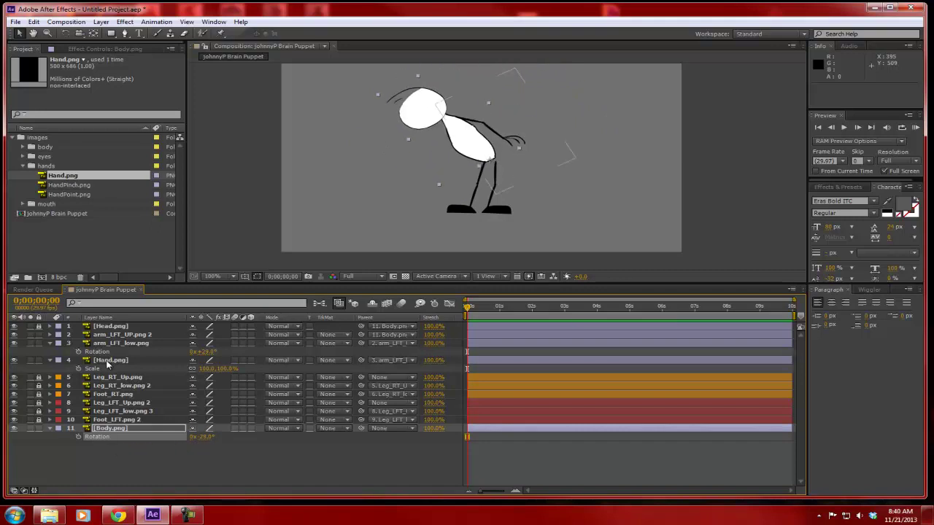
# Rotate the Hand.png layer to -7° and deselect it
pyautogui.click(109, 360)
pyautogui.press('r')
pyautogui.moveTo(207, 368)
pyautogui.mouseDown()
pyautogui.moveTo(263, 374)
pyautogui.moveTo(211, 375)
pyautogui.mouseUp()
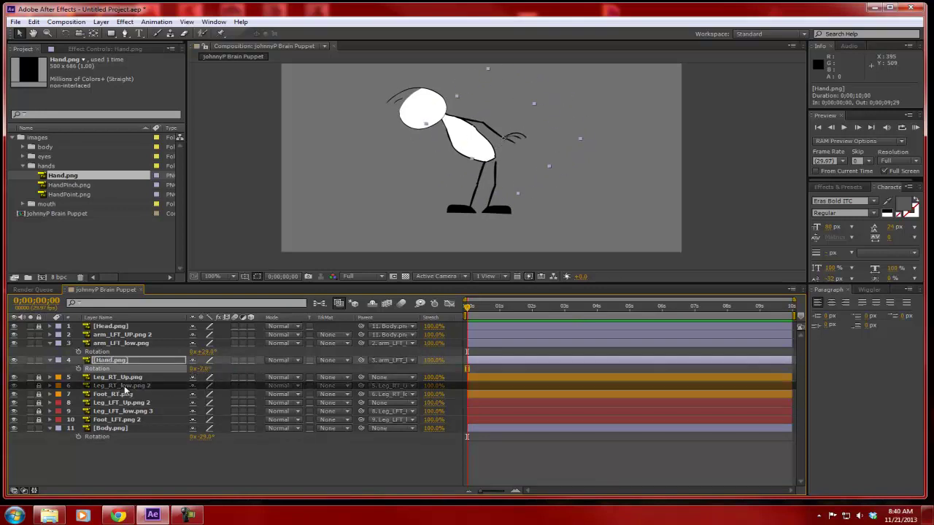
pyautogui.press('F2')
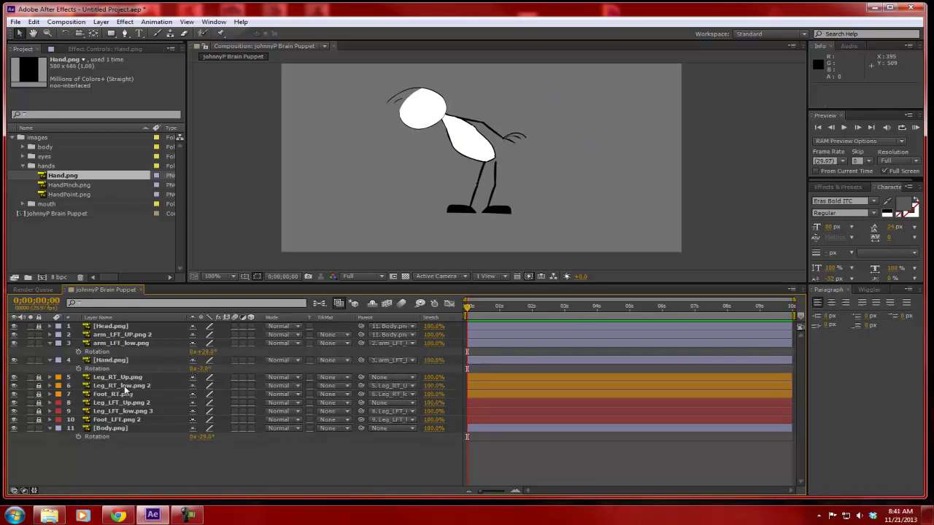
# Unlock Leg_RT_Up.png and rotate it to 18°
pyautogui.click(39, 377)
pyautogui.click(110, 377)
pyautogui.press('r')
pyautogui.moveTo(191, 386)
pyautogui.mouseDown()
pyautogui.moveTo(221, 386)
pyautogui.moveTo(204, 386)
pyautogui.mouseUp()
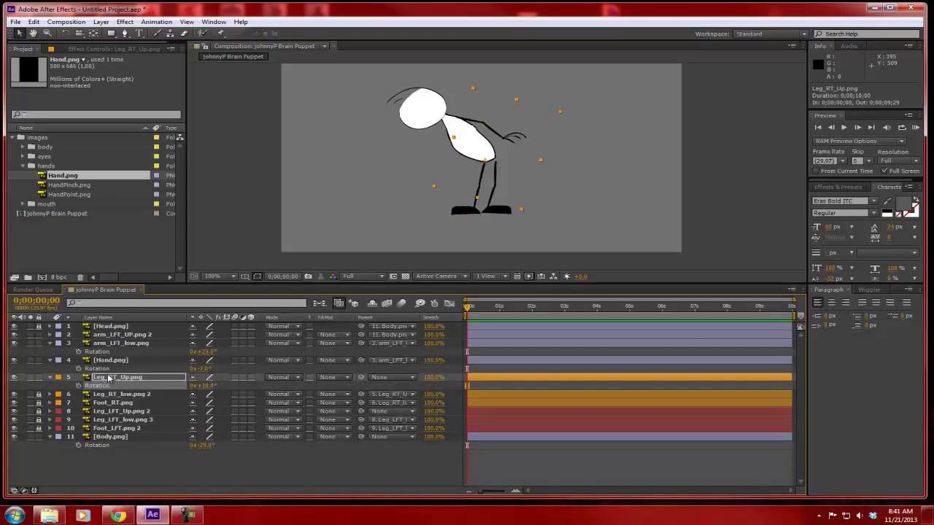
# Rotate arm_LFT_UP.png 2 to -45°
pyautogui.click(122, 335)
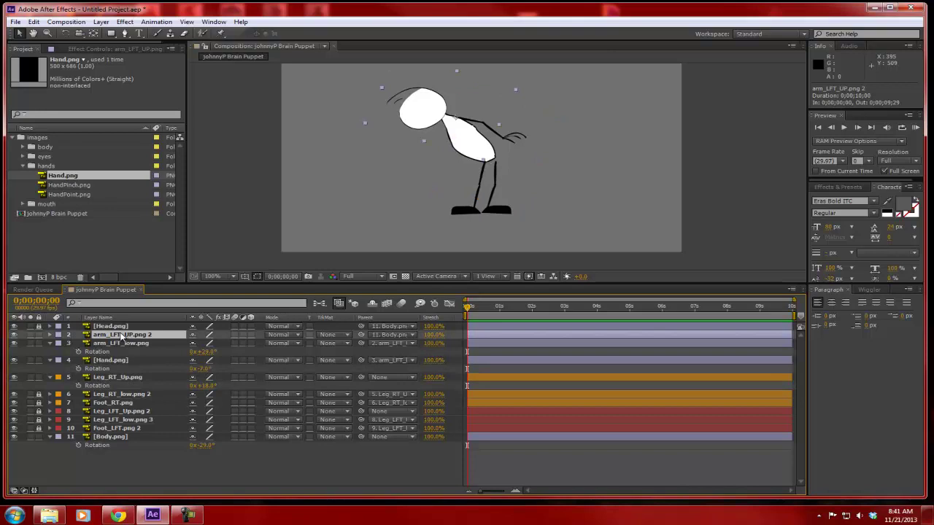
pyautogui.press('r')
pyautogui.moveTo(205, 342)
pyautogui.mouseDown()
pyautogui.moveTo(175, 342)
pyautogui.moveTo(223, 352)
pyautogui.moveTo(213, 351)
pyautogui.mouseUp()
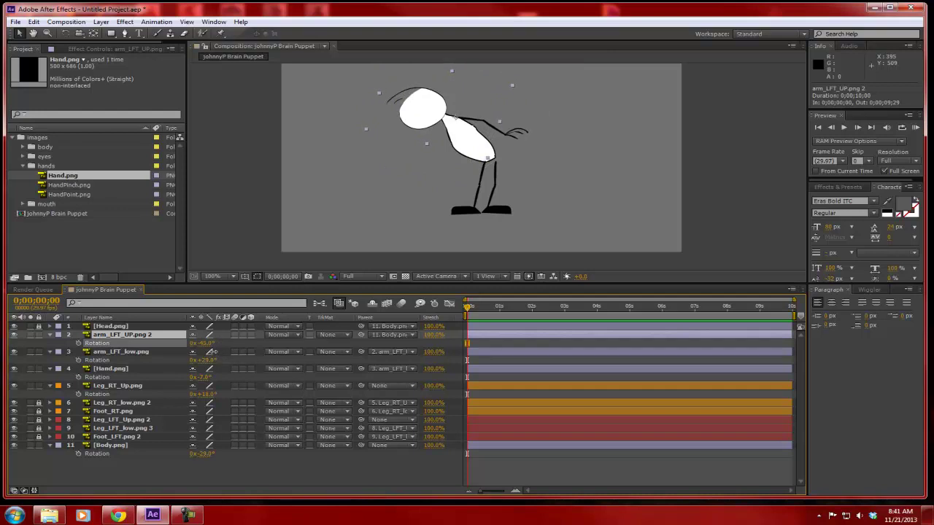
# Reset the rotation of Body.png to 0°
pyautogui.click(205, 454)
pyautogui.write('0')
pyautogui.press('Return')
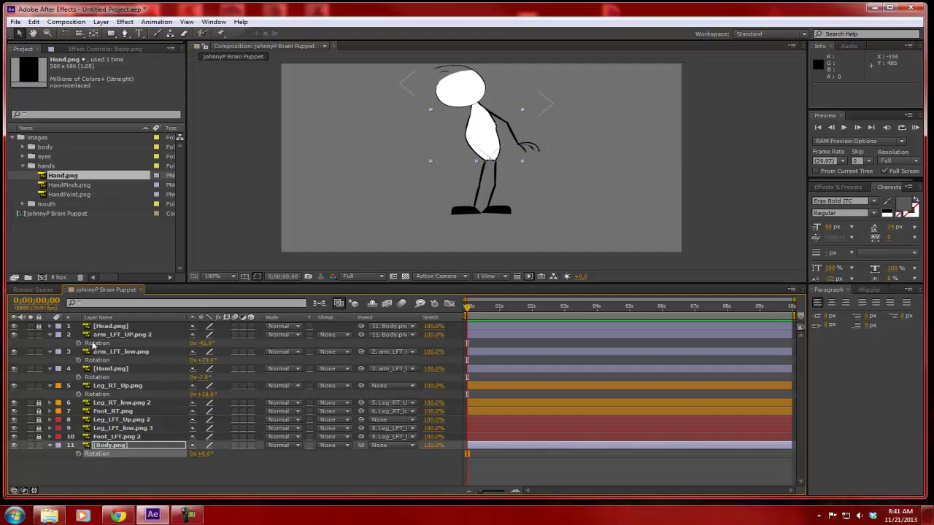
# Collapse the properties of the left arm, hand and Leg_RT_Up.png layers and lock those layers
pyautogui.click(51, 335)
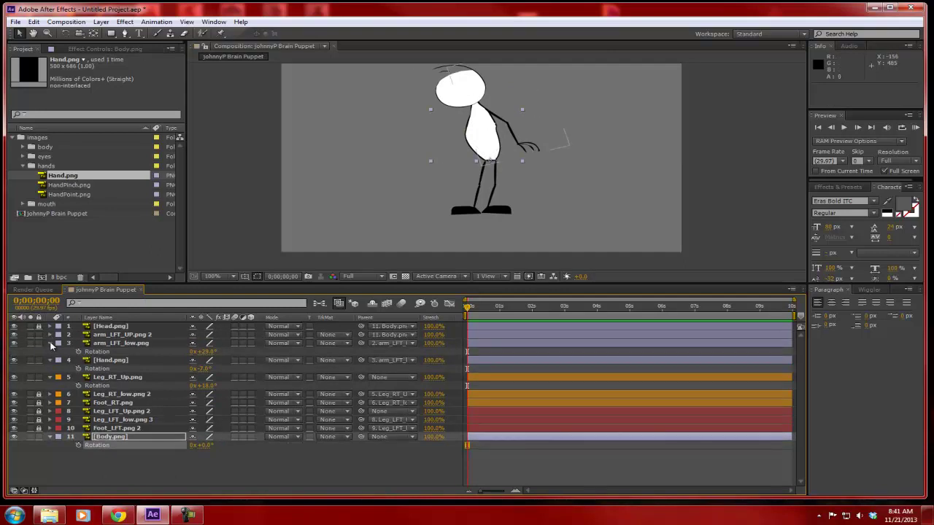
pyautogui.click(50, 343)
pyautogui.click(51, 352)
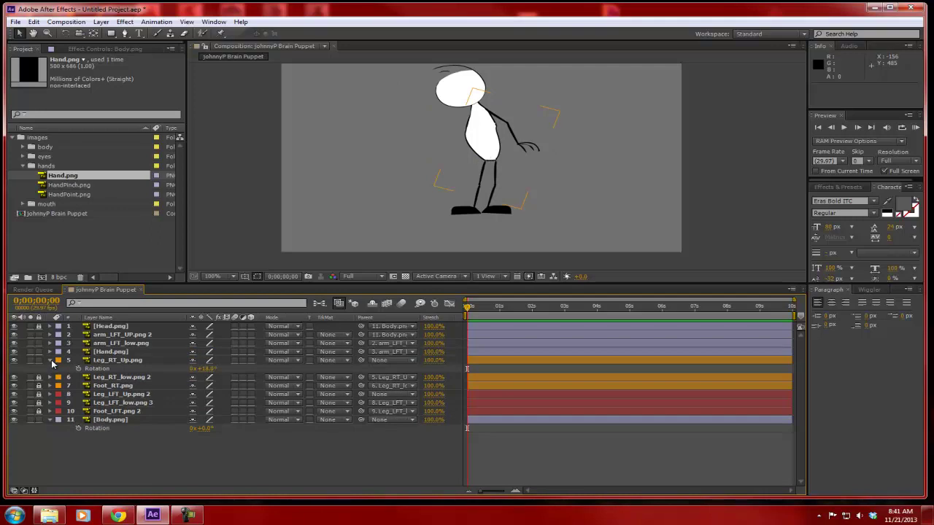
pyautogui.click(51, 361)
pyautogui.click(122, 334)
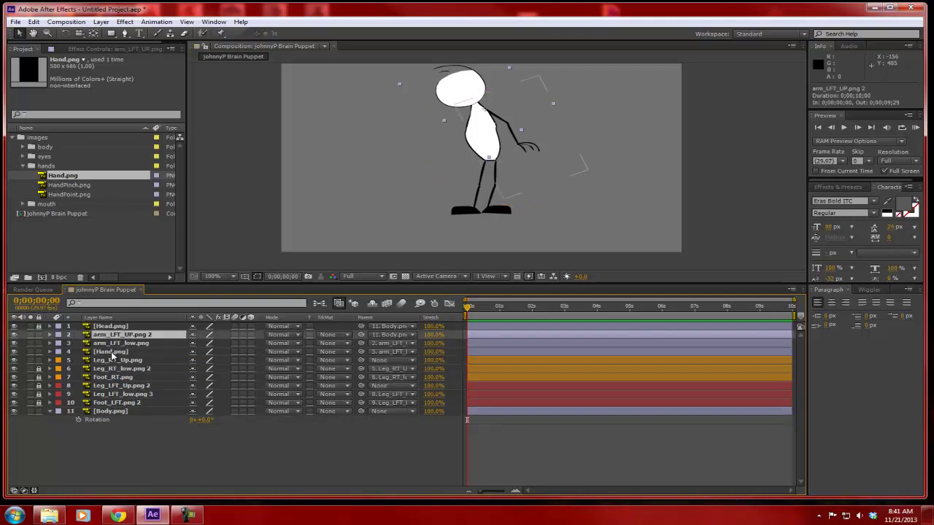
pyautogui.moveTo(38, 335); pyautogui.dragTo(39, 363)
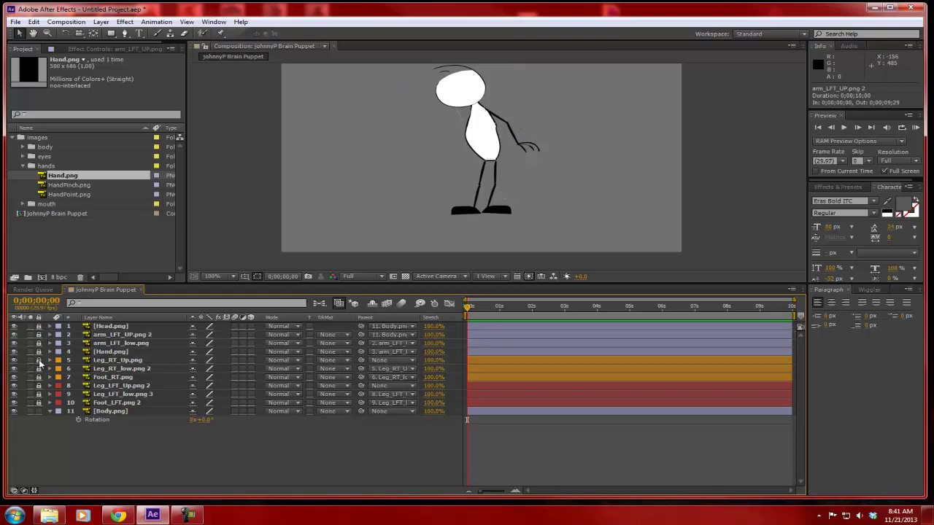
# Add Upper Arm.png from the body folder to the timeline directly below Head.png
pyautogui.click(22, 167)
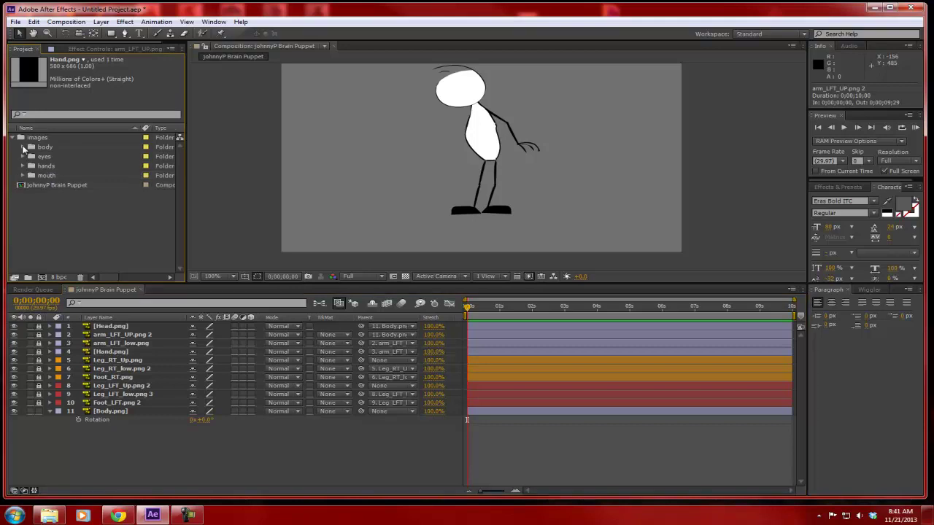
pyautogui.click(23, 148)
pyautogui.moveTo(61, 193); pyautogui.dragTo(118, 334)
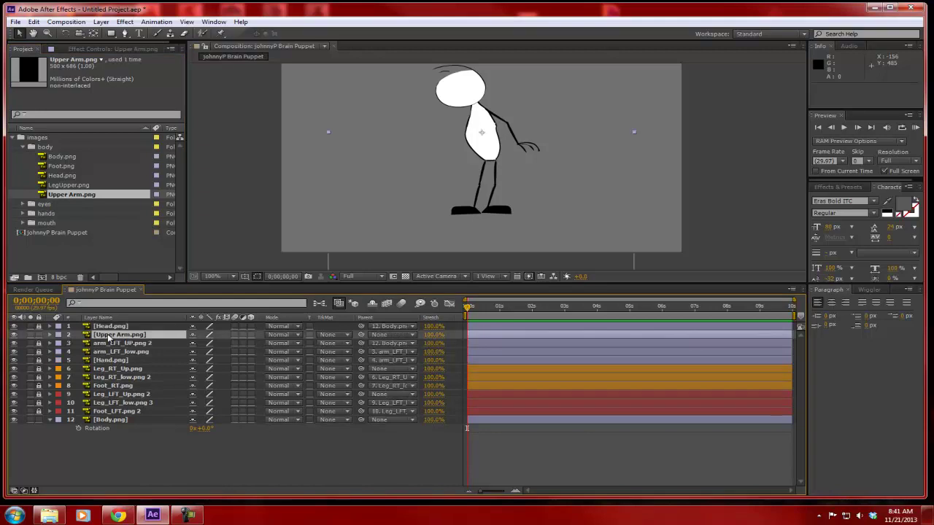
# Rename the Upper Arm.png layer as arm_RT_up.png
pyautogui.press('Return')
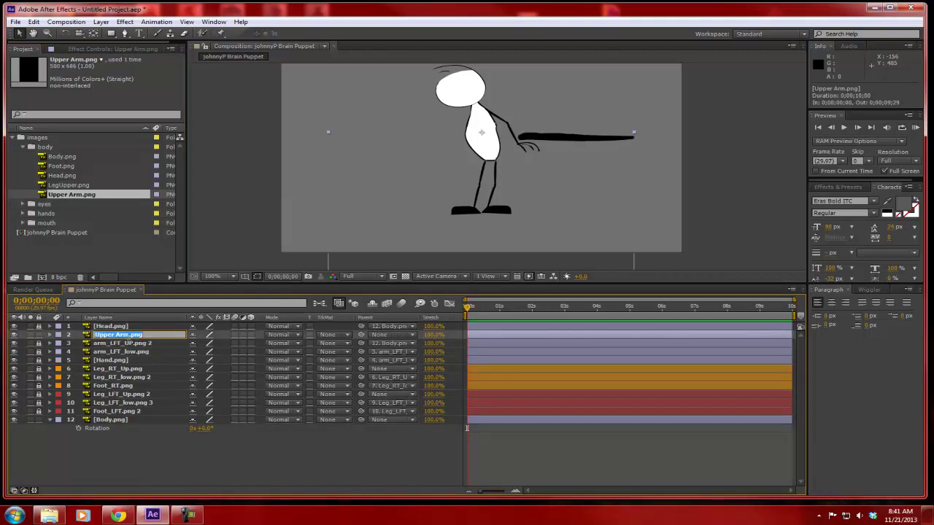
pyautogui.click(116, 334)
pyautogui.moveTo(132, 334); pyautogui.dragTo(92, 336)
pyautogui.write('arm_RT_up')
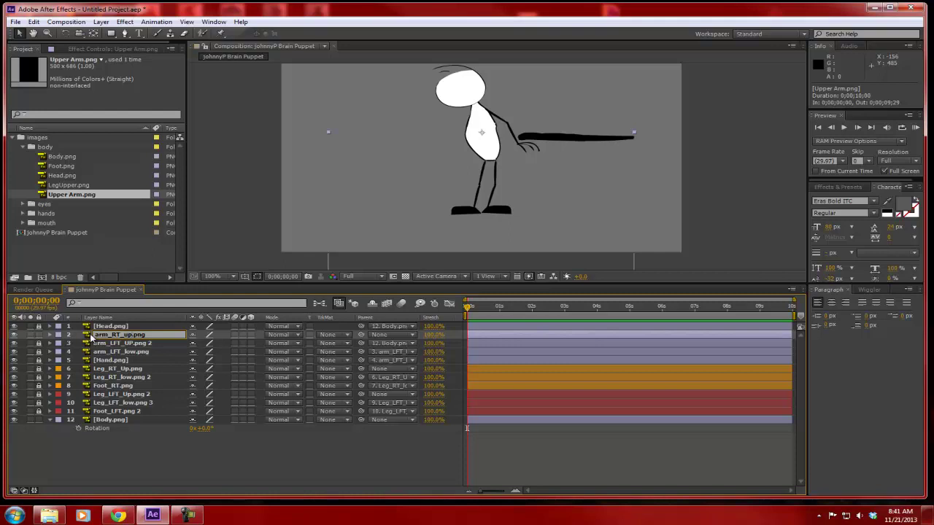
pyautogui.click(120, 335)
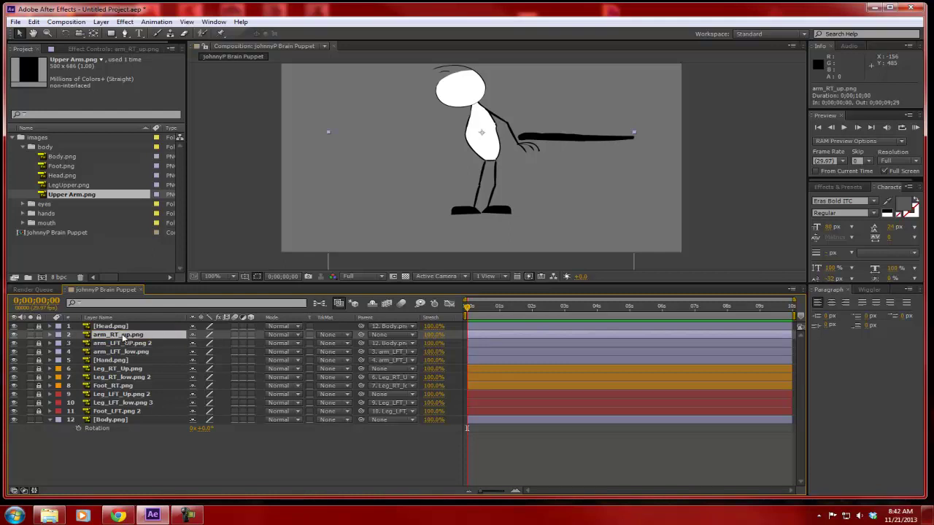
# Scale the arm_RT_up.png layer to 30%
pyautogui.press('s')
pyautogui.click(208, 343)
pyautogui.write('30')
pyautogui.press('Return')
# Set arm_RT_up.png's anchor point at its shoulder end, about 310, 351, and move the arm to the top of the torso
pyautogui.doubleClick(117, 336)
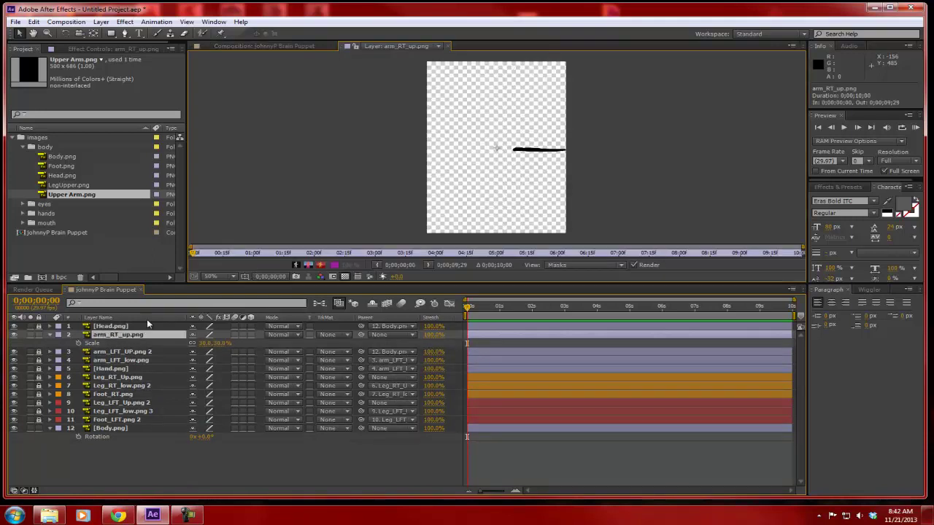
pyautogui.moveTo(497, 148); pyautogui.dragTo(515, 152)
pyautogui.click(349, 45)
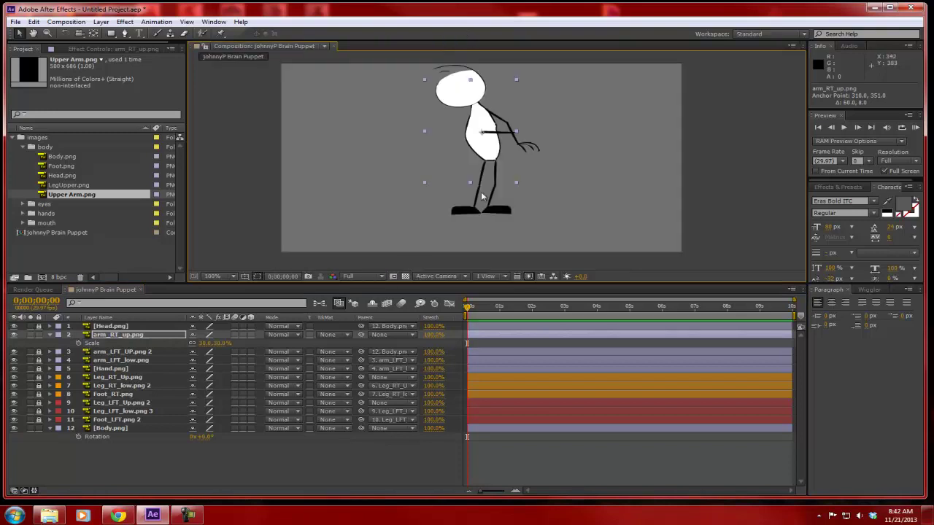
pyautogui.moveTo(498, 135); pyautogui.dragTo(487, 114)
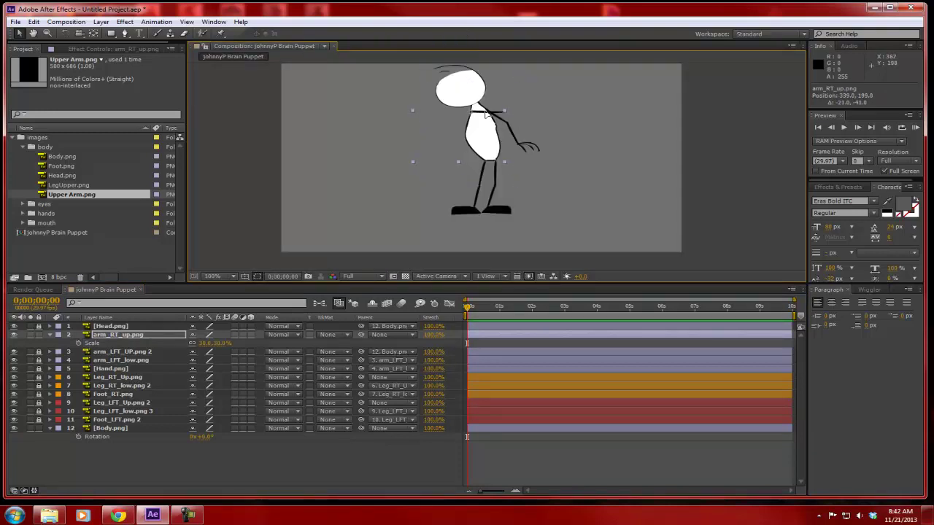
# Rotate the arm_RT_up.png layer to 135° so the upper arm angles down from the shoulder
pyautogui.click(110, 335)
pyautogui.press('r')
pyautogui.moveTo(206, 342); pyautogui.dragTo(296, 353)
pyautogui.press('Return')
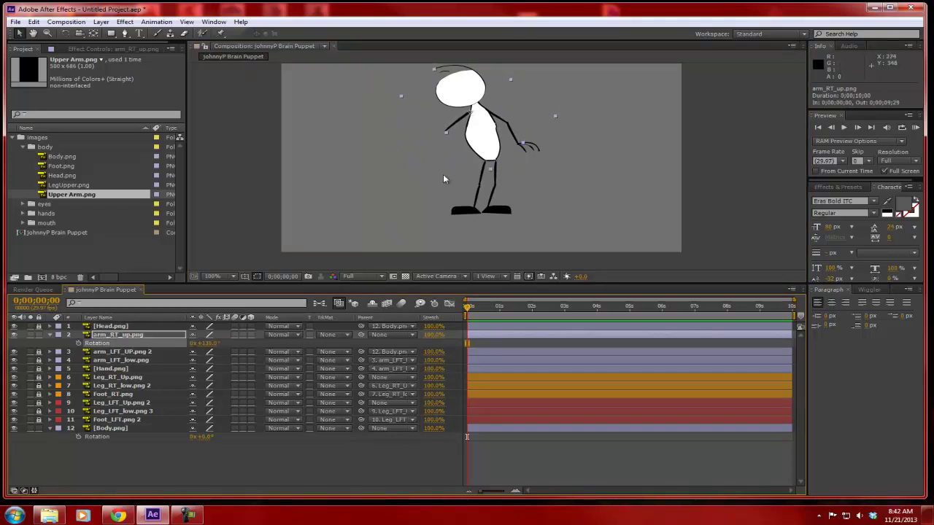
# Duplicate the arm_RT_up.png layer and rename the copy as arm_RT_low.png 2
pyautogui.click(108, 338)
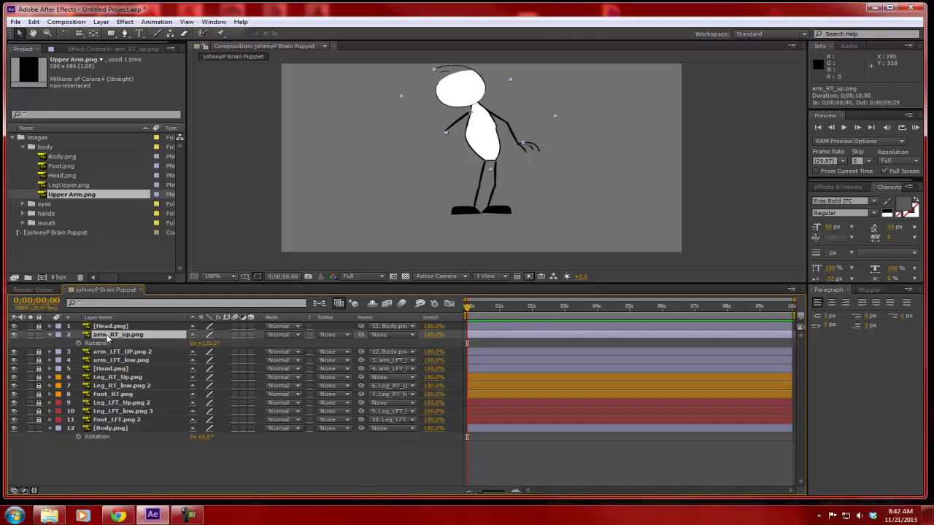
pyautogui.hotkey('ctrl', 'd')
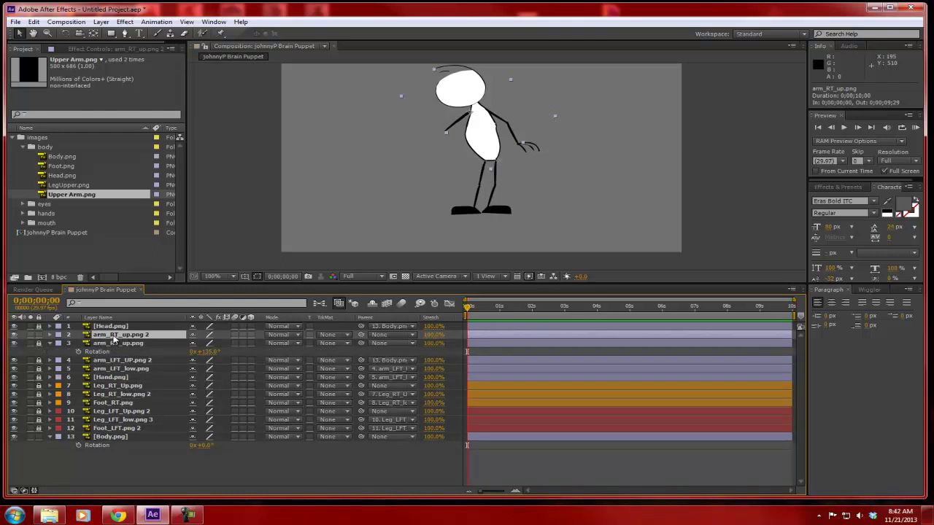
pyautogui.press('Return')
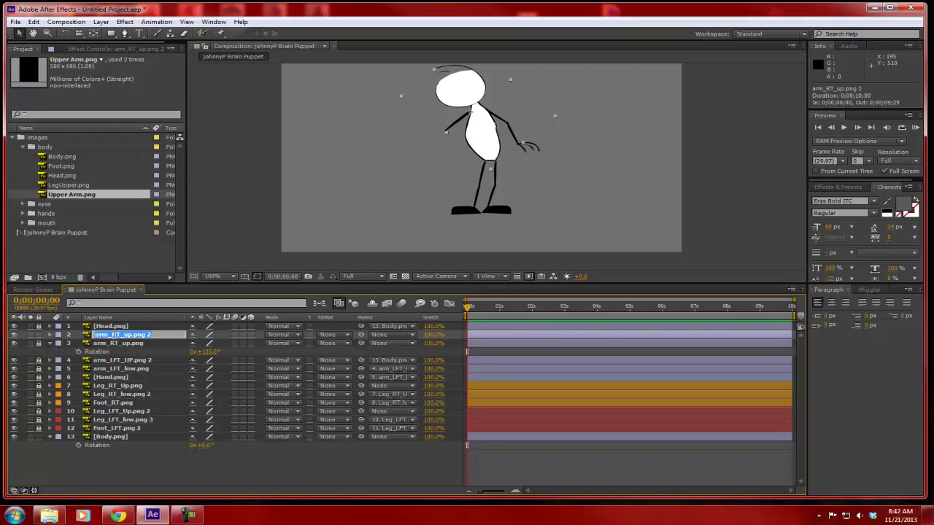
pyautogui.click(113, 334)
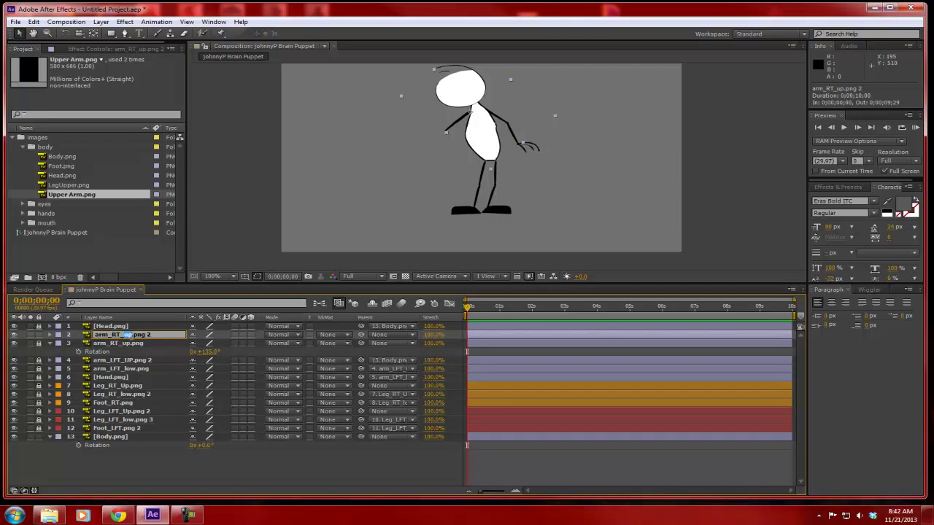
pyautogui.write('low')
pyautogui.press('Return')
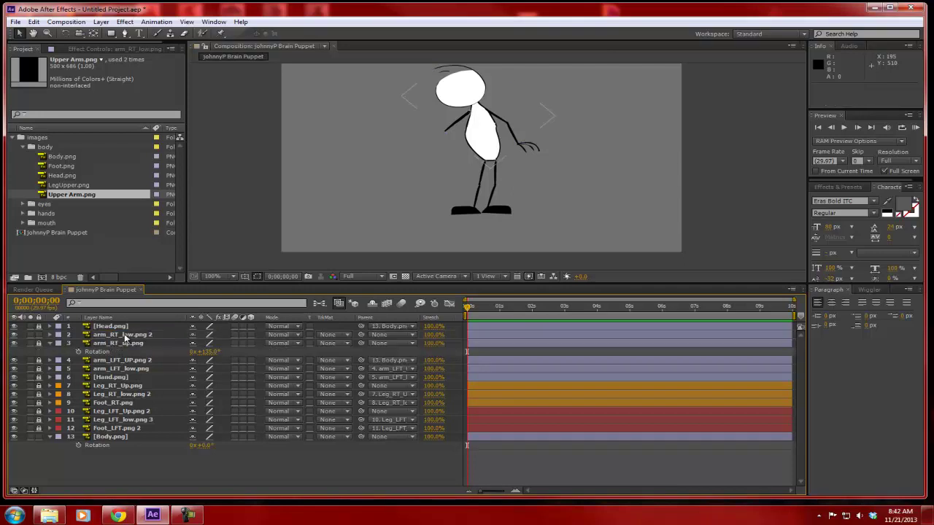
# Move arm_RT_low.png 2 to the elbow end of the right upper arm, about 295, 237.5, and lock the layer
pyautogui.click(126, 335)
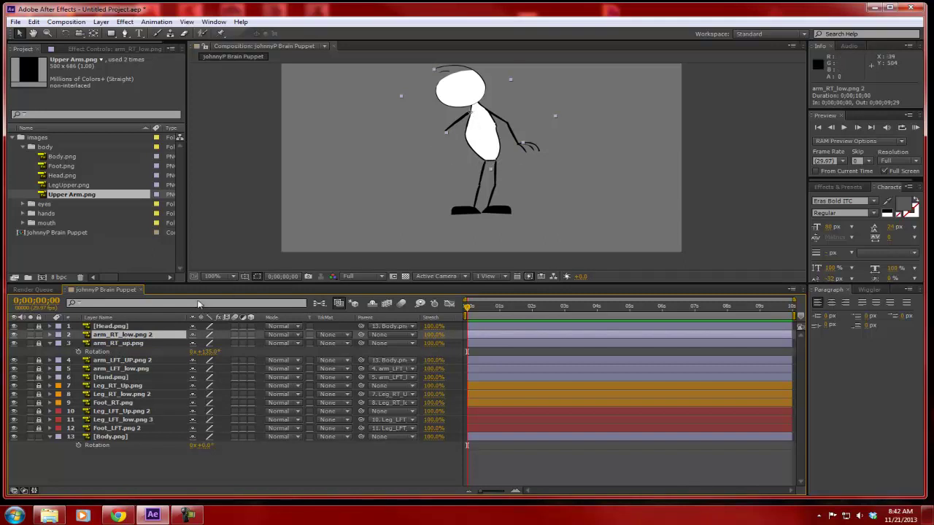
pyautogui.moveTo(457, 124); pyautogui.dragTo(432, 139)
pyautogui.press('.')
pyautogui.press('.')
pyautogui.press('.')
pyautogui.press('.')
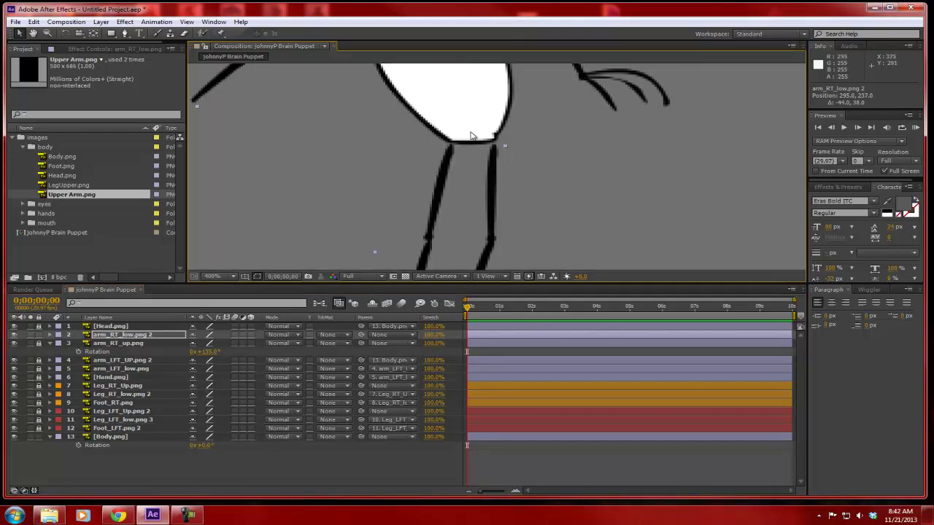
pyautogui.moveTo(496, 200); pyautogui.dragTo(529, 260)
pyautogui.moveTo(328, 123); pyautogui.dragTo(327, 126)
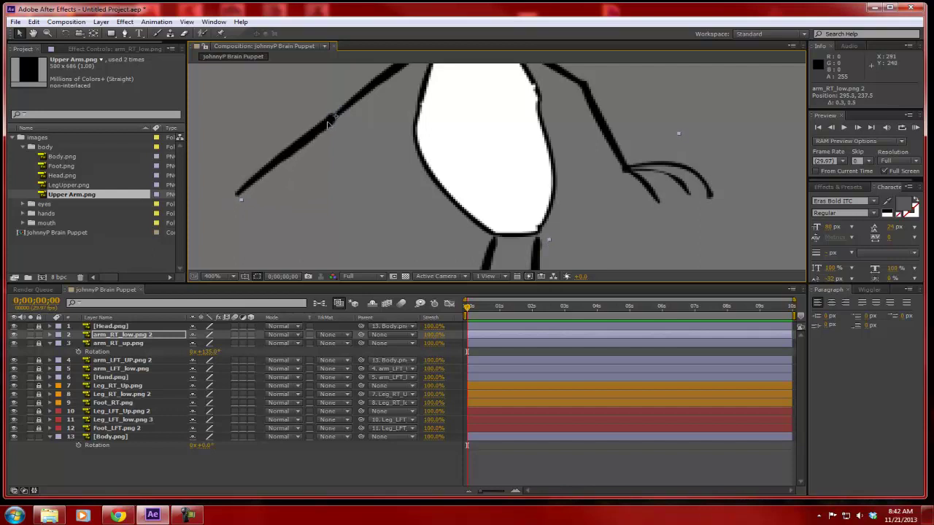
pyautogui.press(',')
pyautogui.press(',')
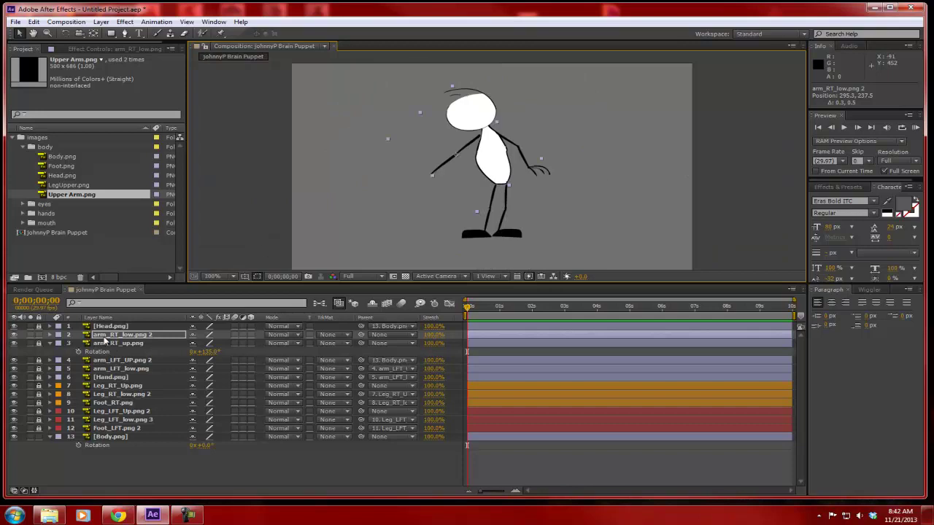
pyautogui.click(39, 334)
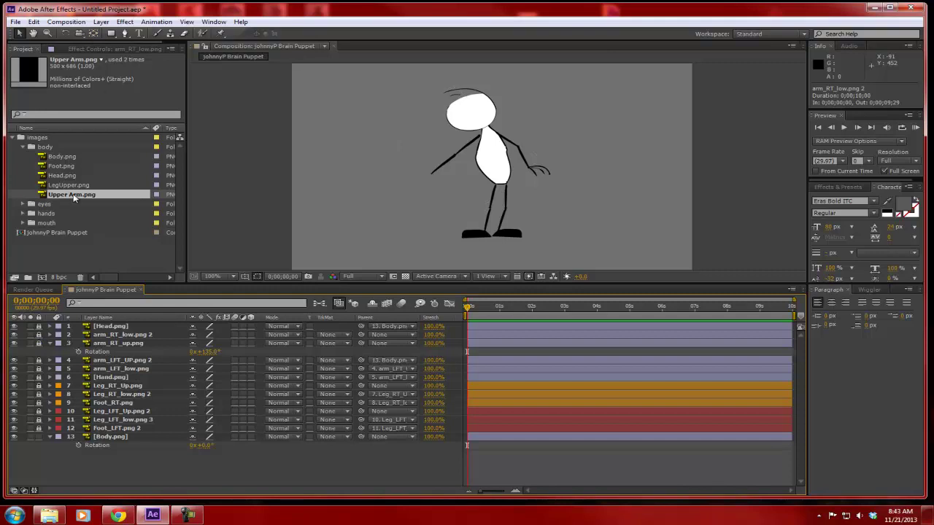
# Add Hand.png from the hands folder below the right arm layers and place arm_RT_low.png 2 directly beneath arm_RT_up.png
pyautogui.click(23, 147)
pyautogui.click(28, 167)
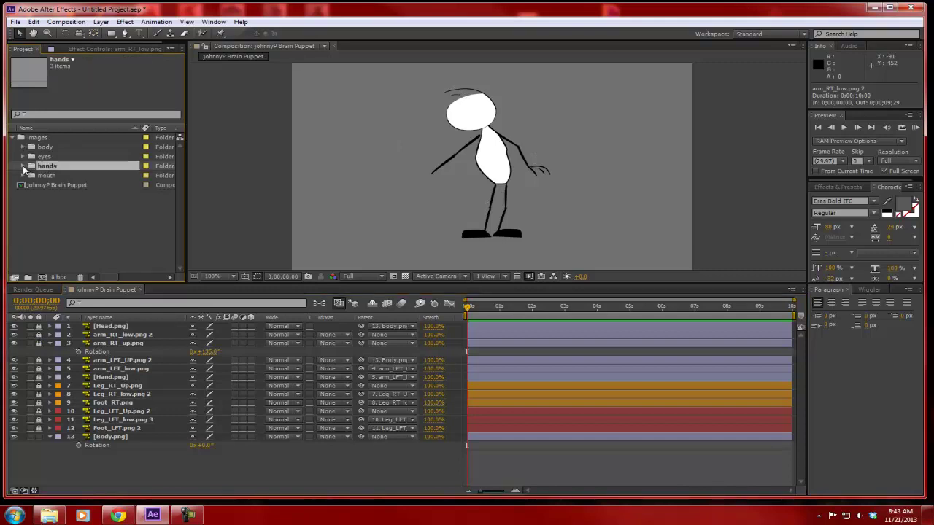
pyautogui.click(22, 166)
pyautogui.click(61, 177)
pyautogui.moveTo(62, 177); pyautogui.dragTo(109, 348)
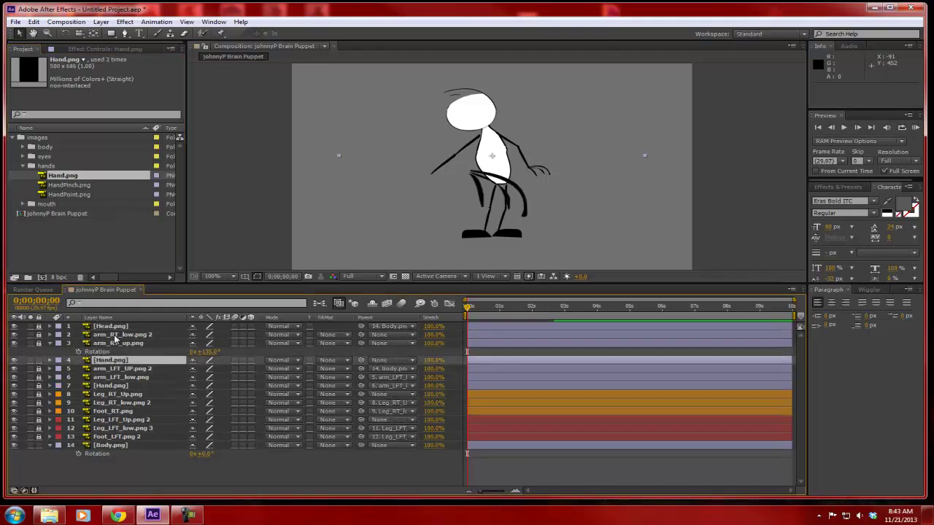
pyautogui.click(114, 353)
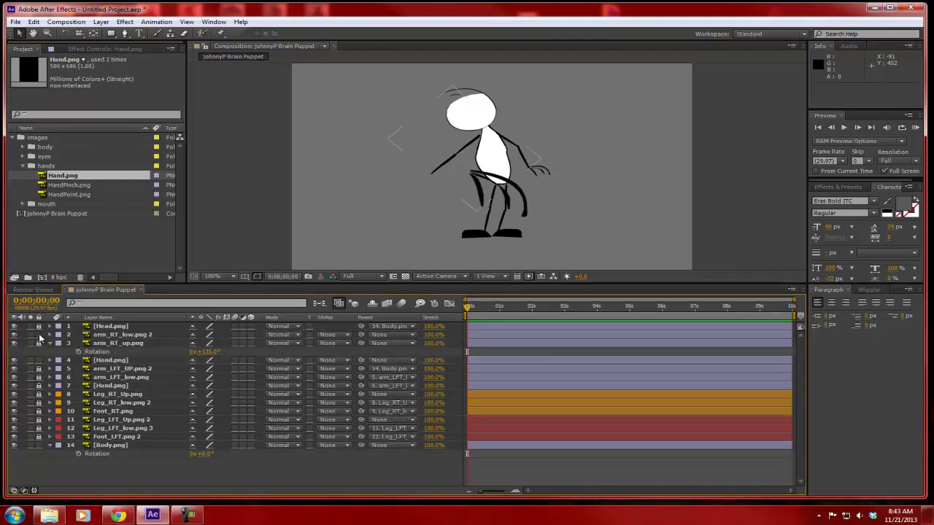
pyautogui.moveTo(121, 335); pyautogui.dragTo(120, 360)
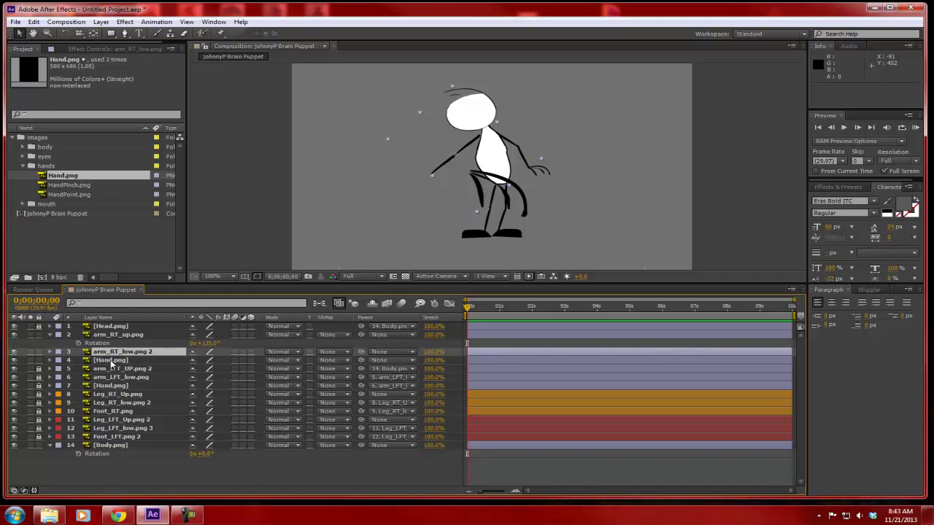
# Rename the newly added Hand.png layer as Hand_RT.png
pyautogui.click(110, 361)
pyautogui.press('Return')
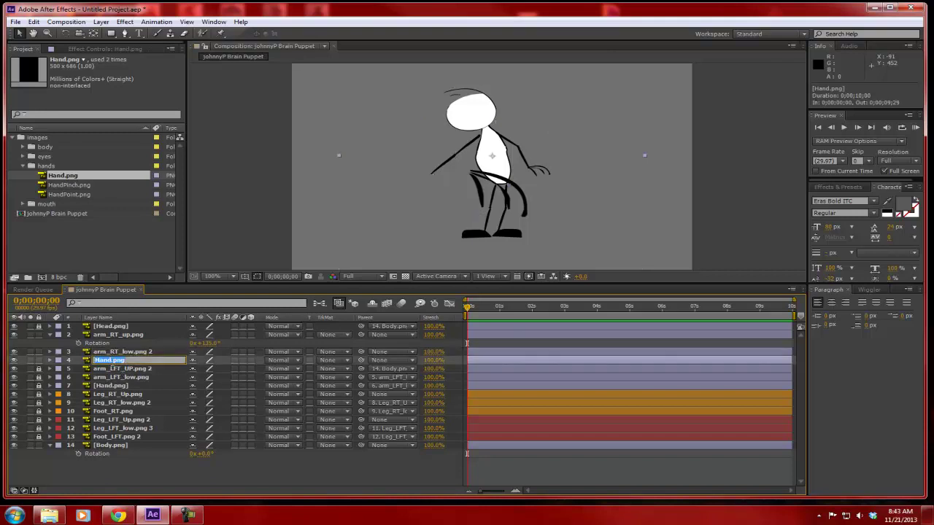
pyautogui.press('Home')
pyautogui.write('_RT')
pyautogui.press('Return')
# Unlock the left arm's Hand.png layer, rename it as Hand_LFT.png, and lock it again
pyautogui.click(38, 385)
pyautogui.click(110, 386)
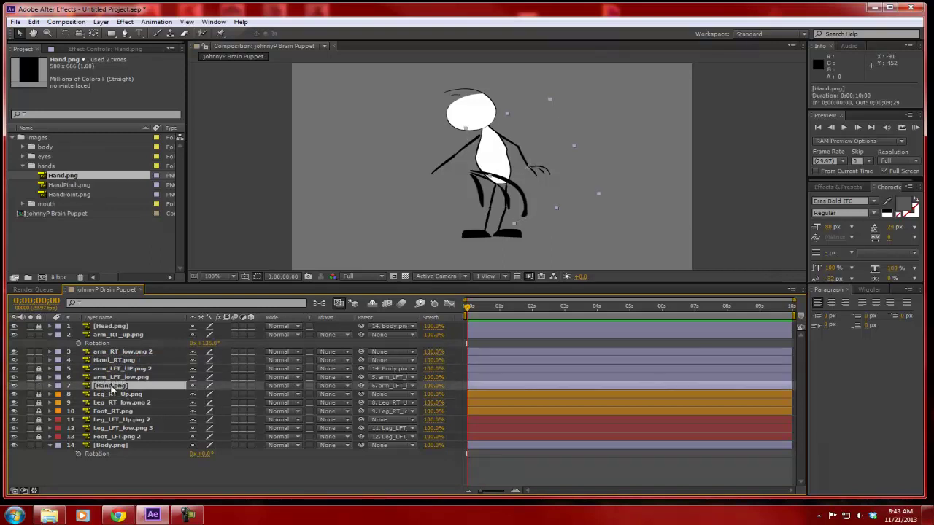
pyautogui.press('Return')
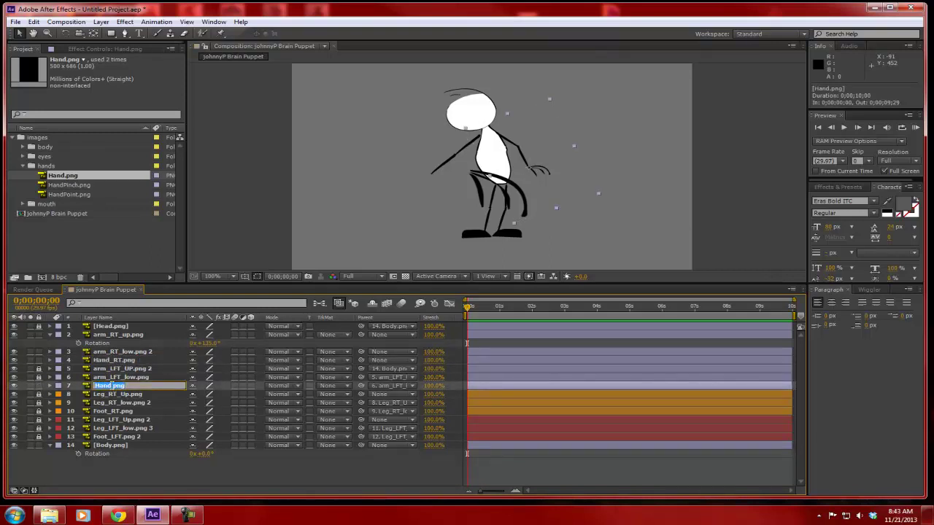
pyautogui.click(136, 385)
pyautogui.write('_LFT')
pyautogui.press('Return')
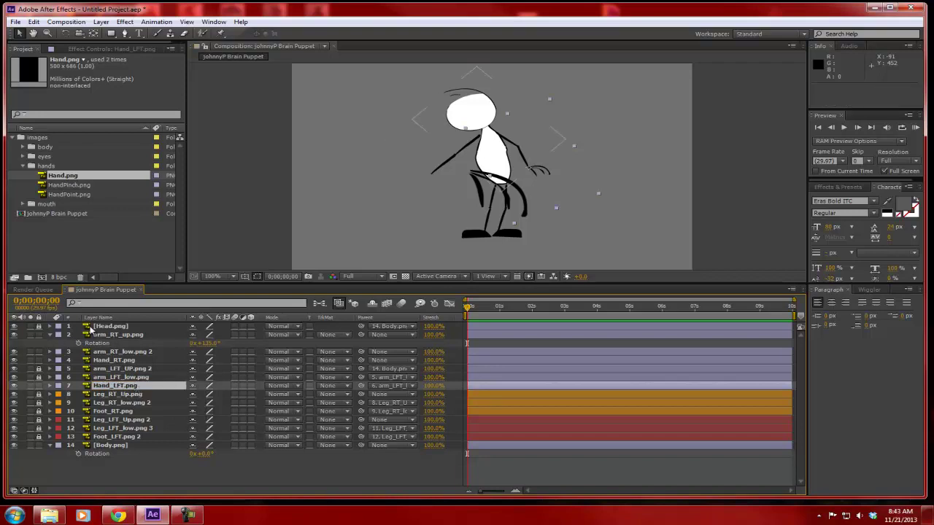
pyautogui.click(42, 386)
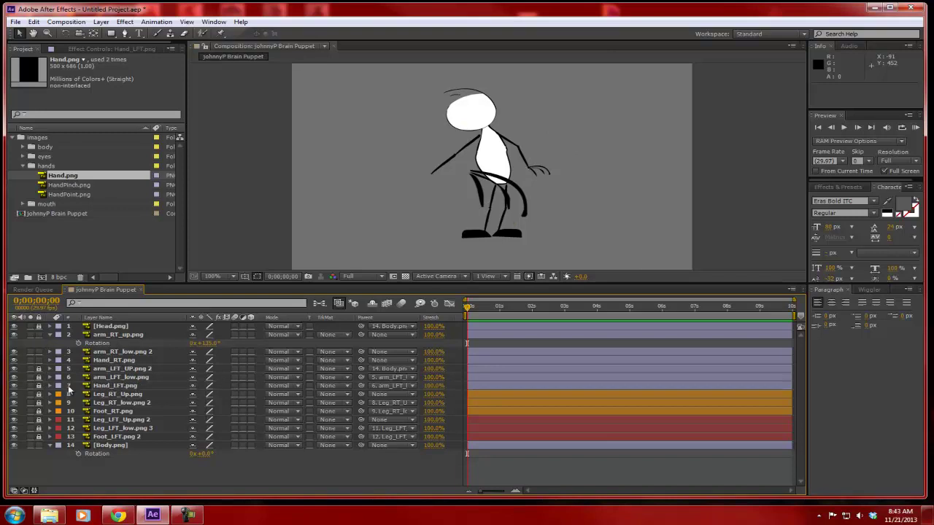
# Scale the Hand_RT.png layer to 30%
pyautogui.click(113, 361)
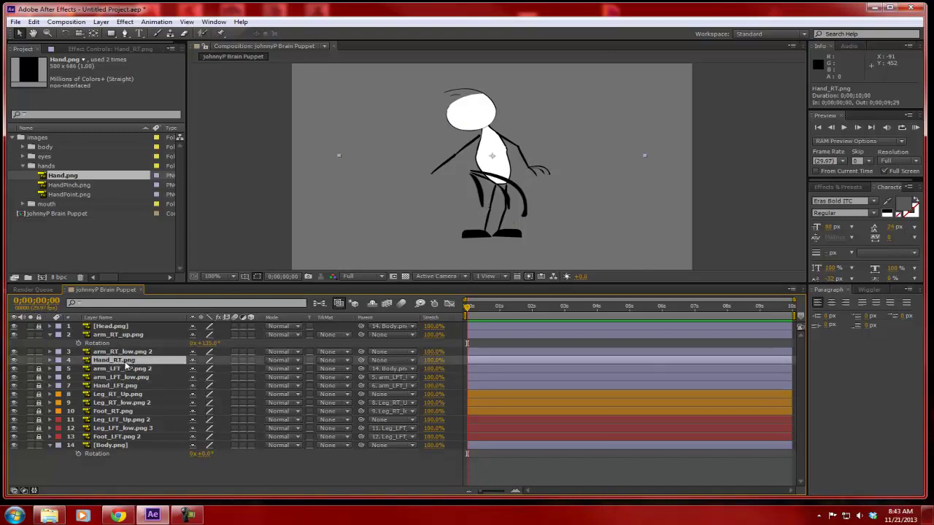
pyautogui.press('s')
pyautogui.click(208, 368)
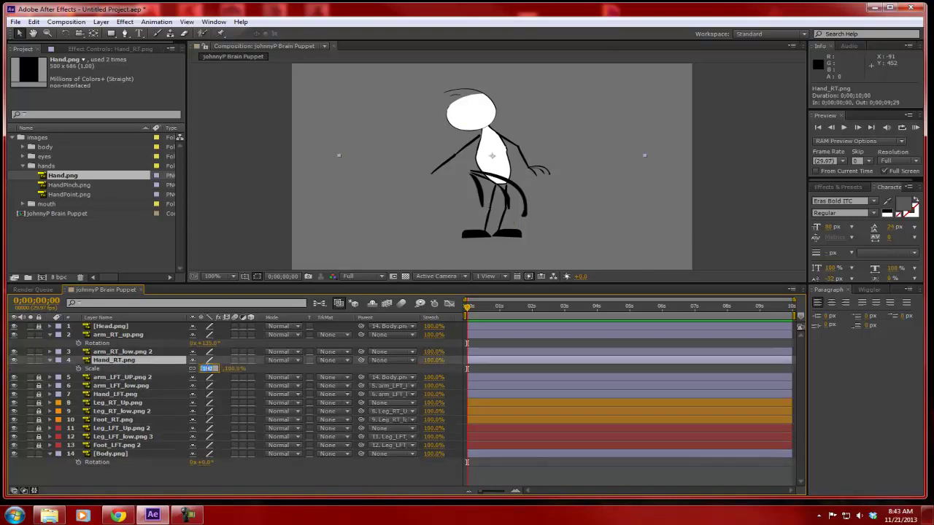
pyautogui.write('30')
pyautogui.press('Return')
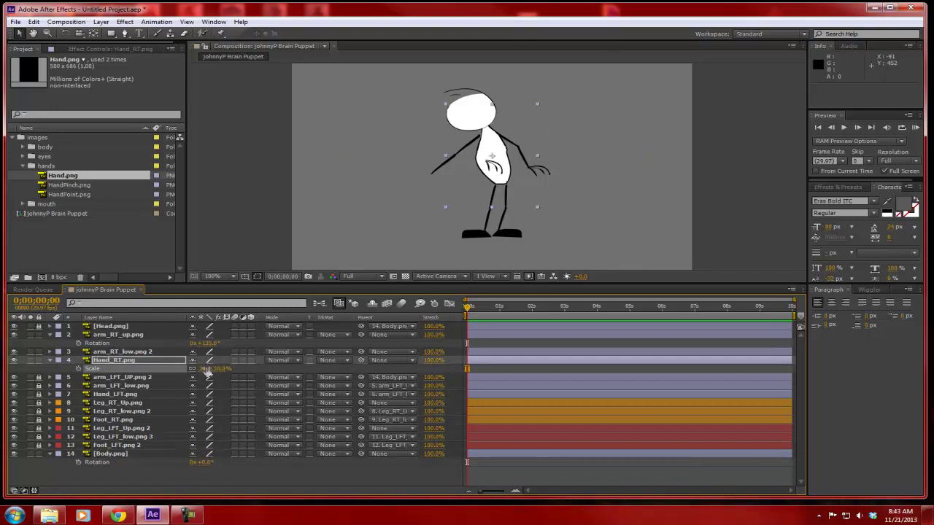
# Set Hand_RT.png's anchor point at the wrist, about 212, 375, and move the hand to the right forearm's end, about 251, 277
pyautogui.doubleClick(110, 360)
pyautogui.moveTo(496, 149); pyautogui.dragTo(485, 159)
pyautogui.press('.')
pyautogui.press('.')
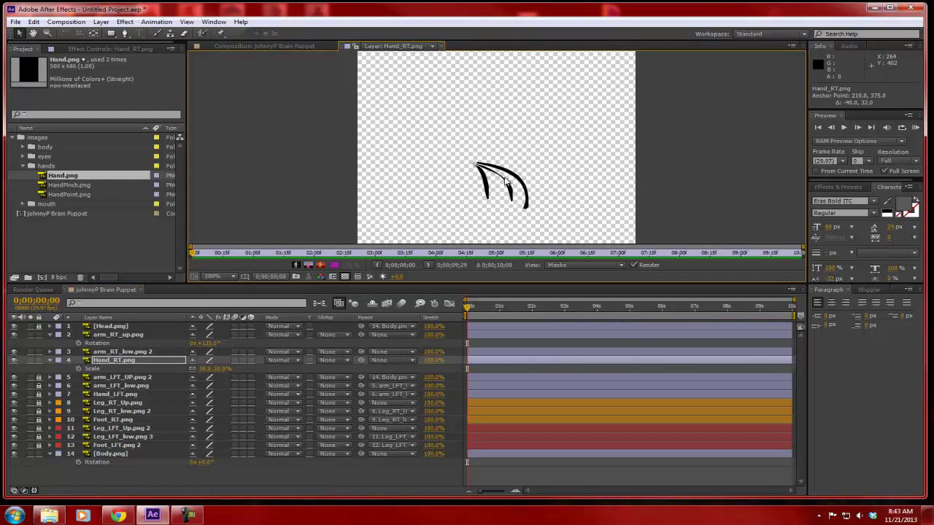
pyautogui.moveTo(453, 183); pyautogui.dragTo(456, 182)
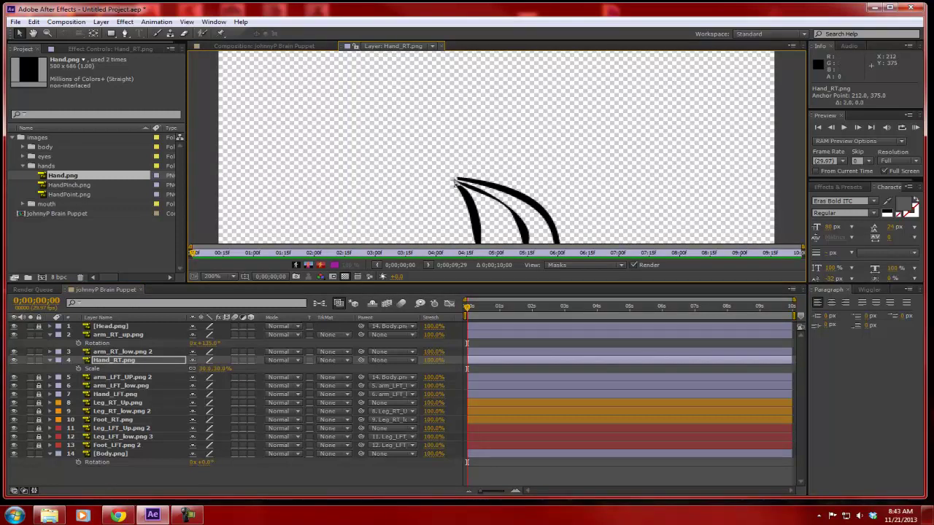
pyautogui.click(442, 47)
pyautogui.moveTo(503, 153); pyautogui.dragTo(437, 181)
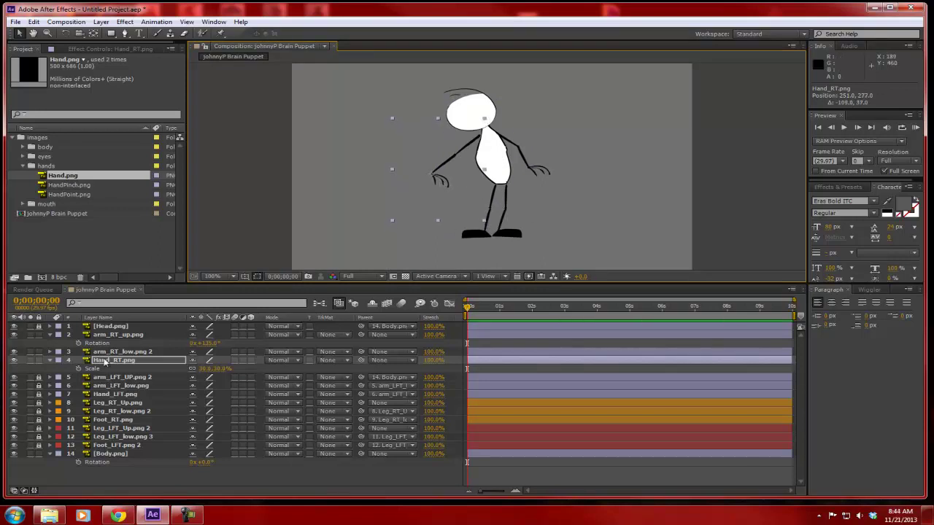
# Flip Hand_RT.png horizontally by setting only its horizontal scale to -30%
pyautogui.click(205, 369)
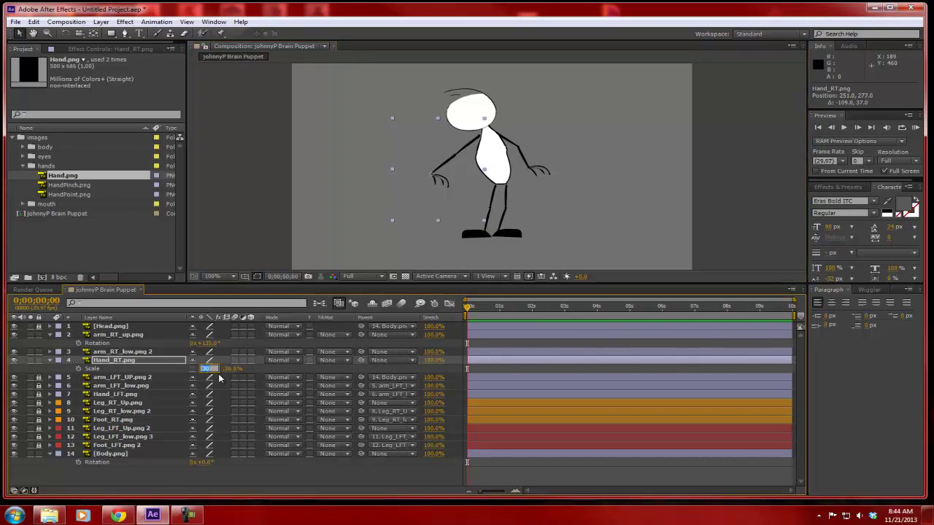
pyautogui.write('-30')
pyautogui.press('Return')
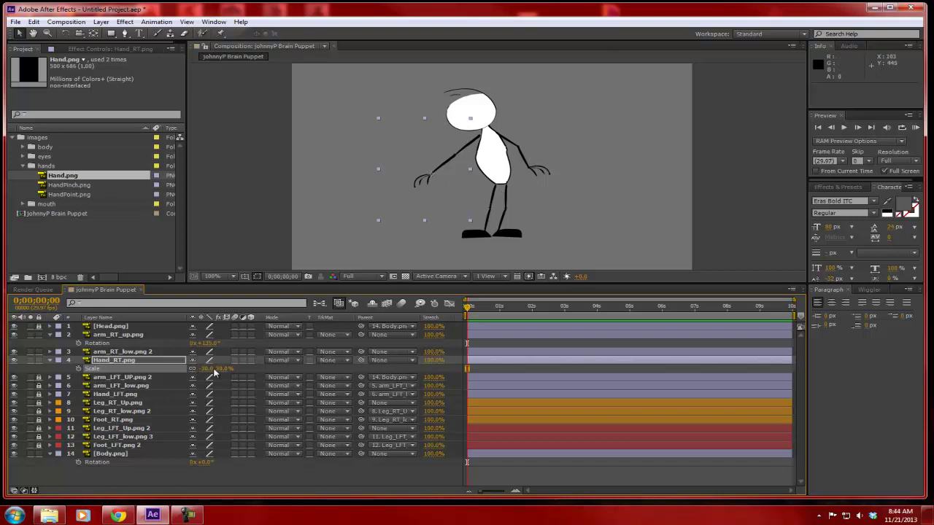
# Parent Hand_RT.png to arm_RT_low.png 2, then collapse and lock the hand layer
pyautogui.click(110, 360)
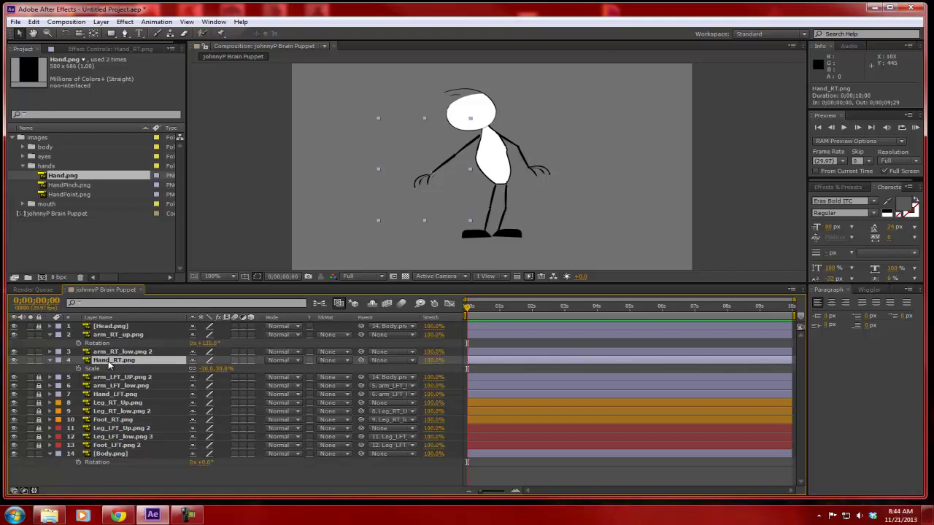
pyautogui.scroll(4, 494, 183)
pyautogui.scroll(-2, 390, 234)
pyautogui.click(391, 362)
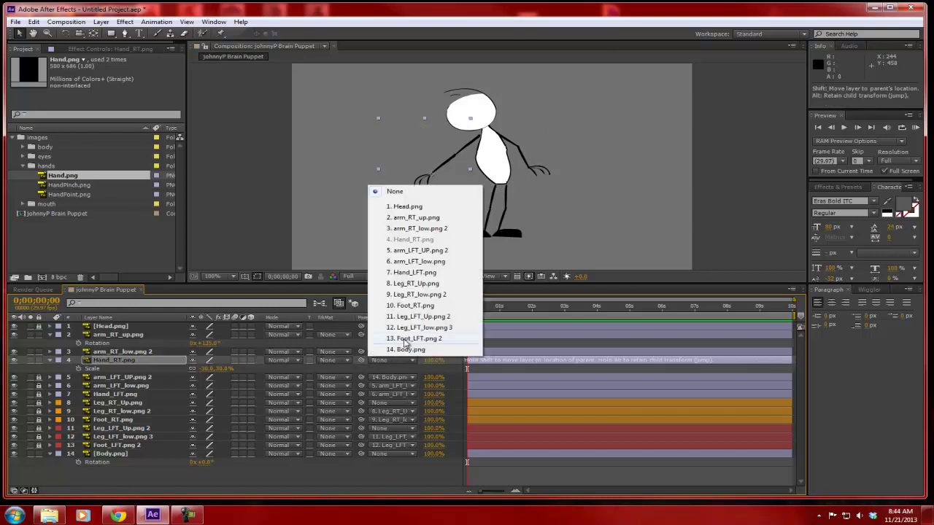
pyautogui.click(417, 228)
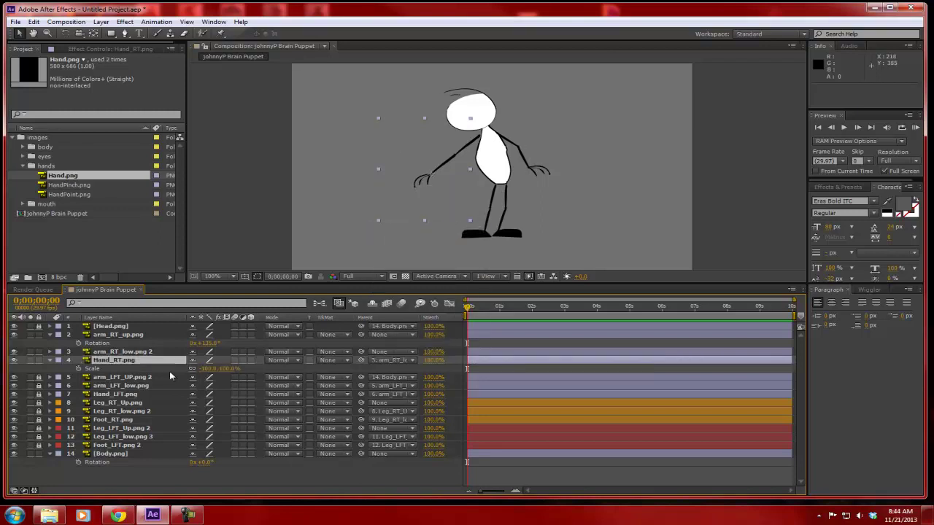
pyautogui.click(49, 360)
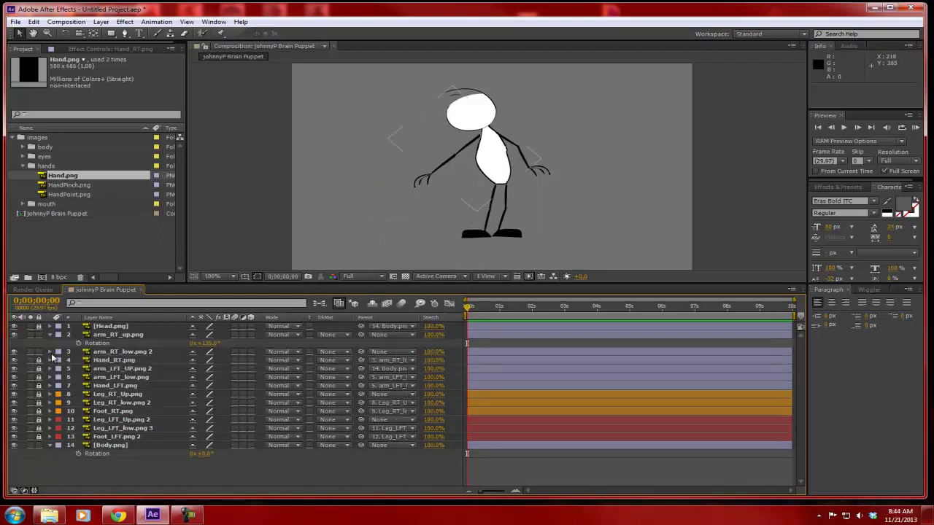
# Parent the arm_RT_low.png 2 layer to arm_RT_up.png
pyautogui.click(121, 352)
pyautogui.click(379, 353)
pyautogui.click(406, 210)
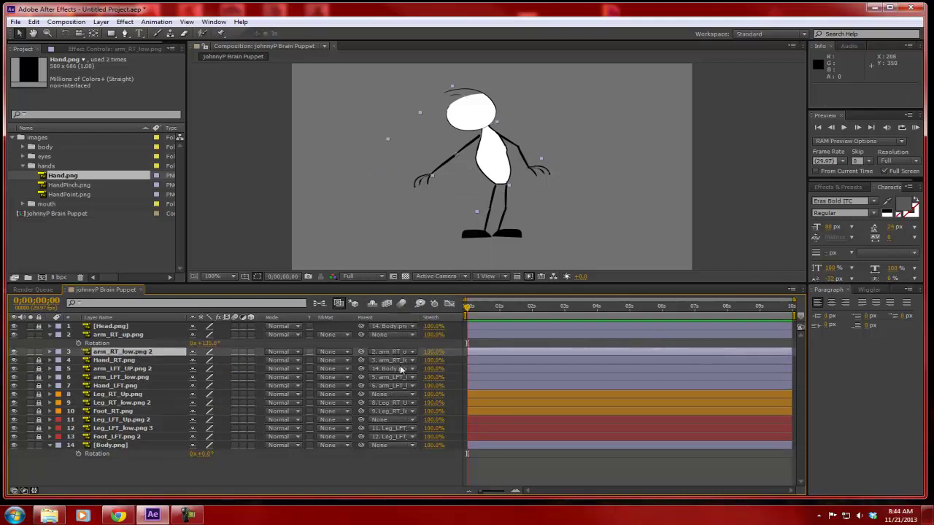
pyautogui.click(50, 352)
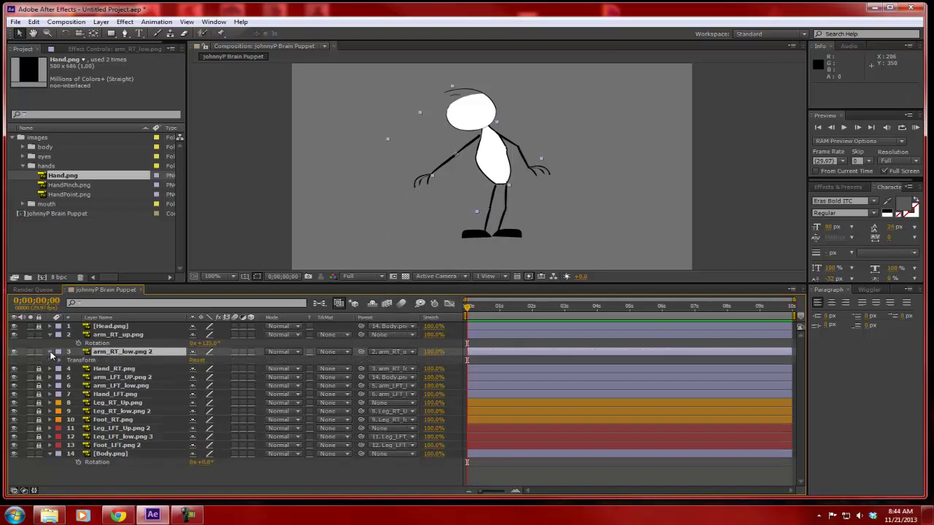
pyautogui.hotkey('ctrl', 'Up')
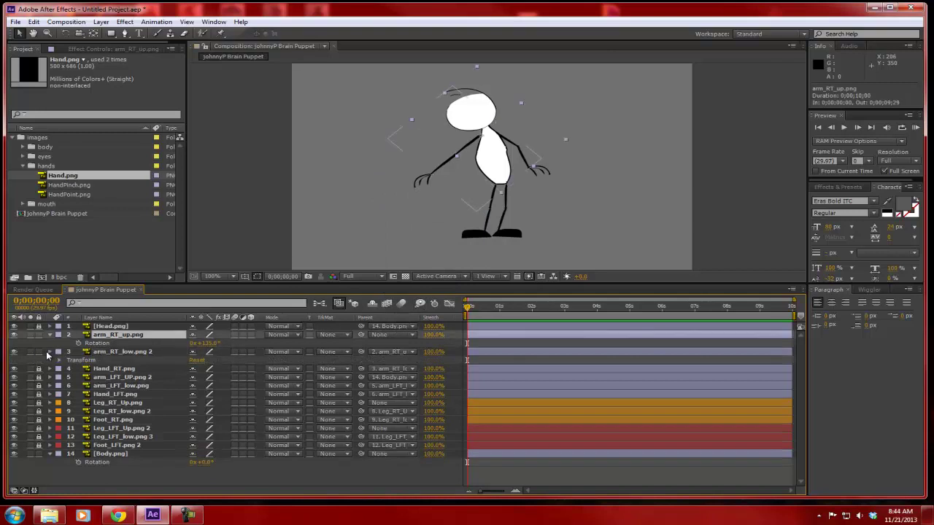
# Collapse arm_RT_low.png 2, parent the arm_RT_up.png layer to Body.png and lock it
pyautogui.click(50, 351)
pyautogui.click(380, 335)
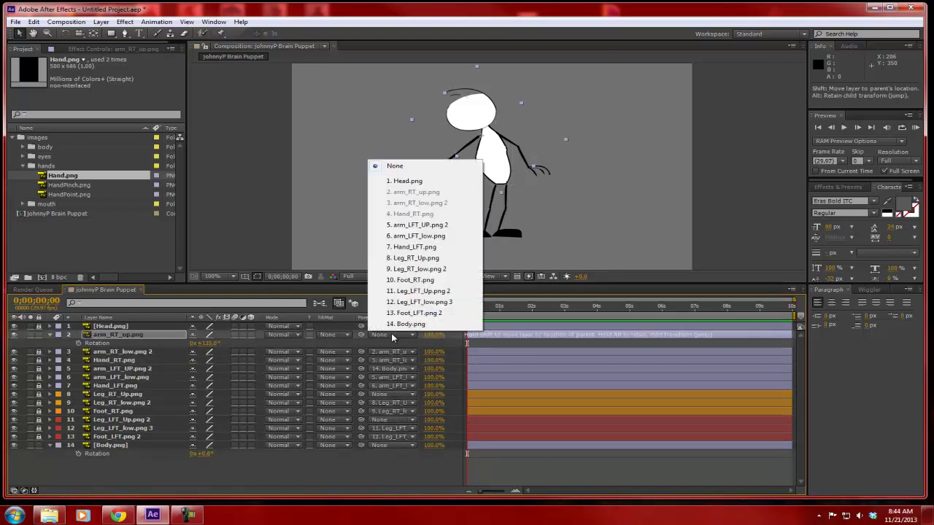
pyautogui.click(405, 325)
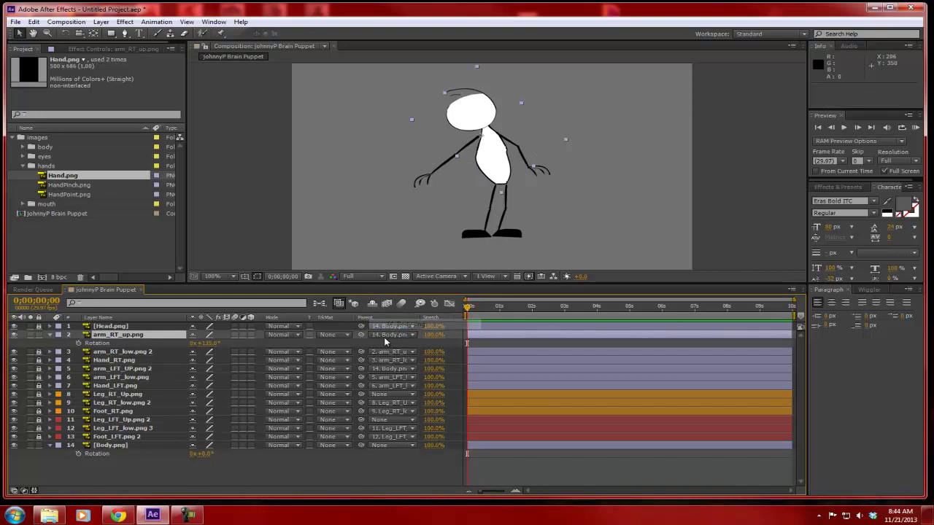
pyautogui.click(40, 333)
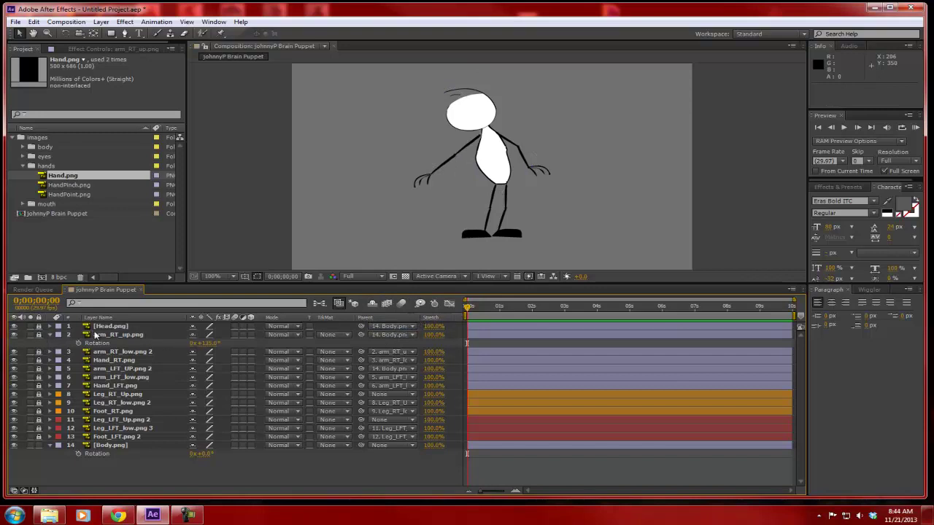
# Rotate Body.png to 9° and move it down to position 375, 299
pyautogui.click(110, 445)
pyautogui.moveTo(202, 454); pyautogui.dragTo(221, 466)
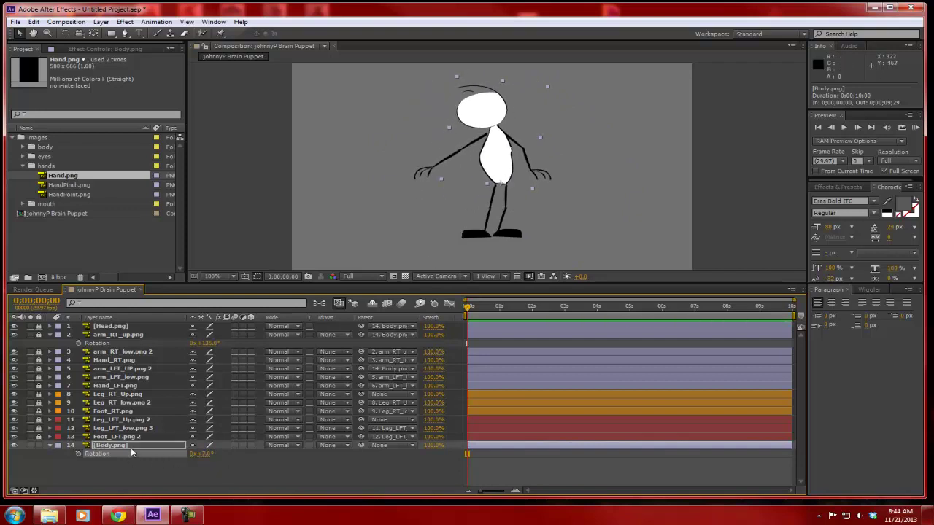
pyautogui.click(108, 453)
pyautogui.press('p')
pyautogui.moveTo(213, 453); pyautogui.dragTo(215, 454)
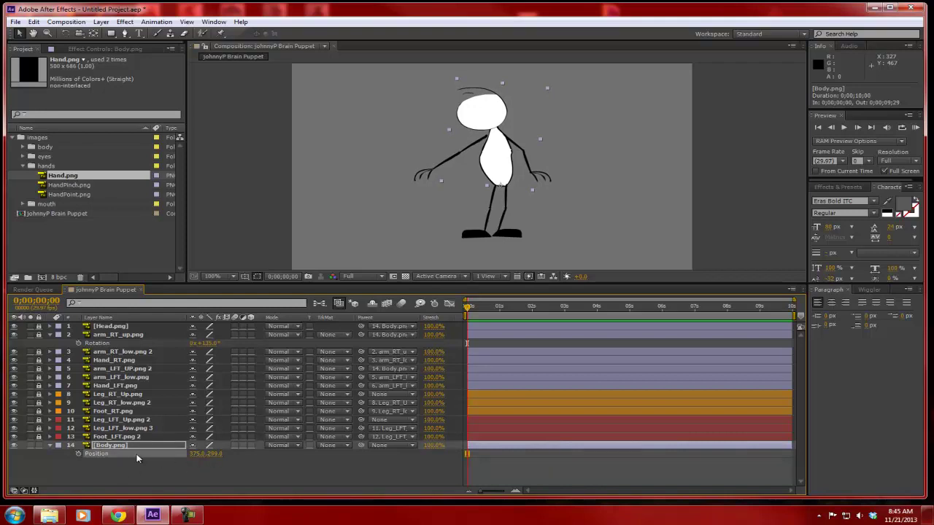
pyautogui.press('r')
pyautogui.moveTo(207, 454)
pyautogui.mouseDown()
pyautogui.moveTo(242, 458)
pyautogui.moveTo(187, 454)
pyautogui.moveTo(210, 455)
pyautogui.mouseUp()
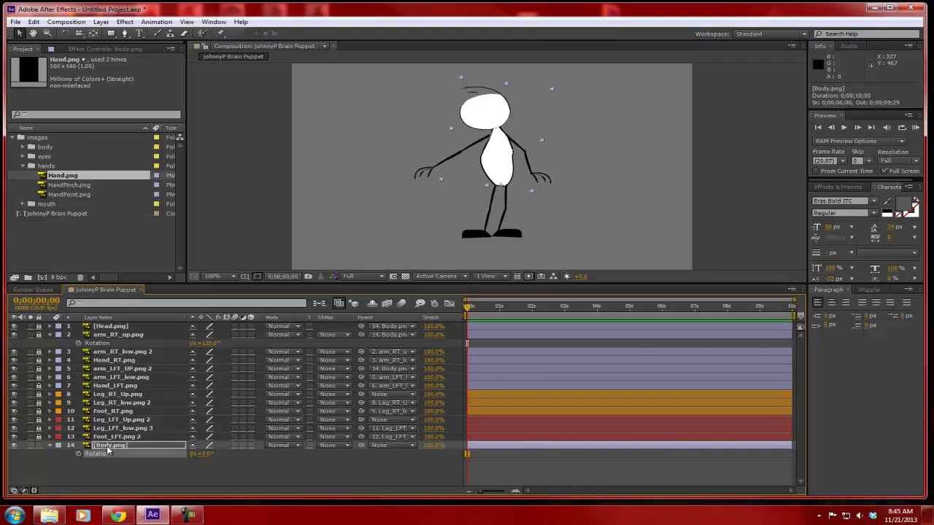
# Move the Body.png layer above Leg_RT_Up.png in the stack and nudge the body to about 376, 300 over the hips
pyautogui.moveTo(107, 448); pyautogui.dragTo(107, 394)
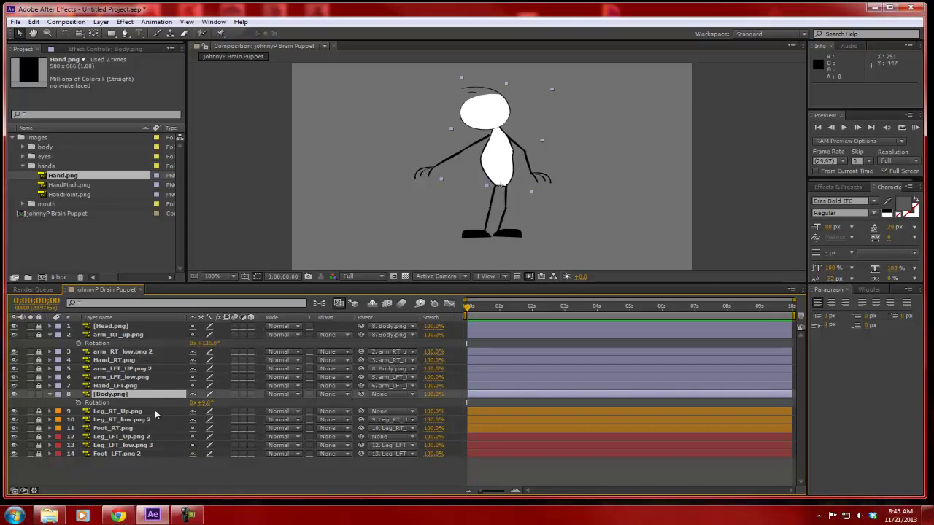
pyautogui.moveTo(206, 403)
pyautogui.mouseDown()
pyautogui.moveTo(246, 409)
pyautogui.moveTo(186, 406)
pyautogui.moveTo(212, 406)
pyautogui.mouseUp()
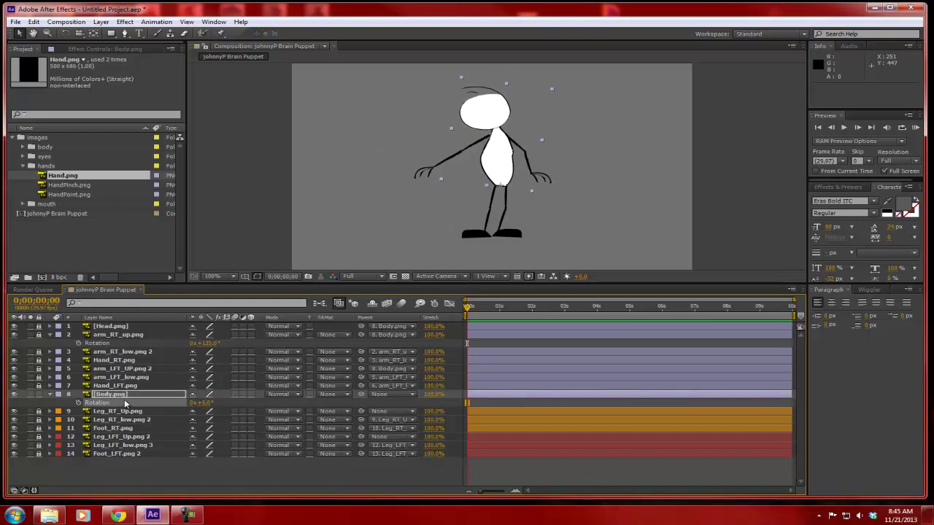
pyautogui.press('p')
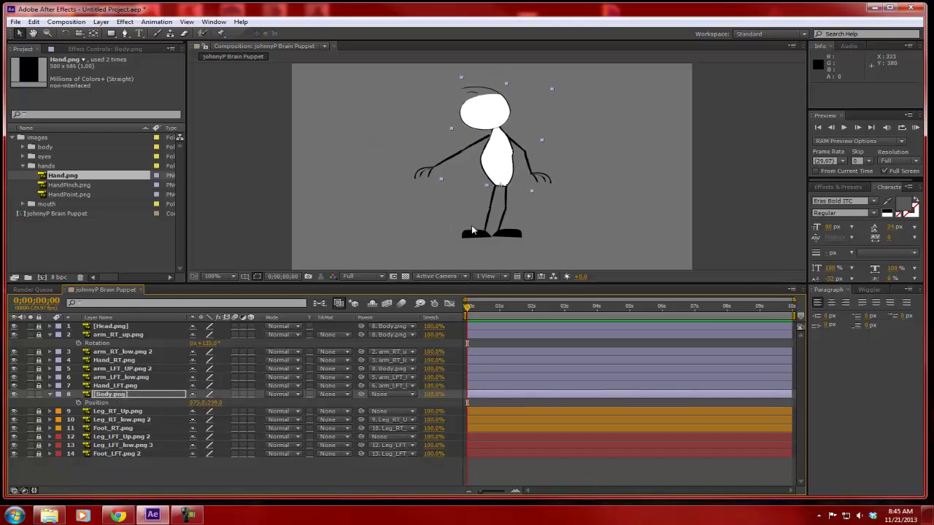
pyautogui.moveTo(509, 158); pyautogui.dragTo(507, 162)
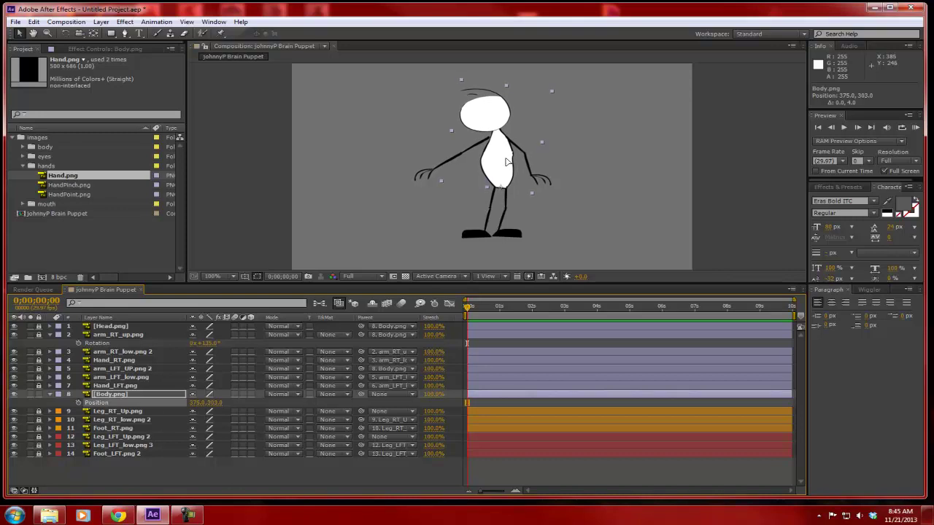
pyautogui.click(600, 180)
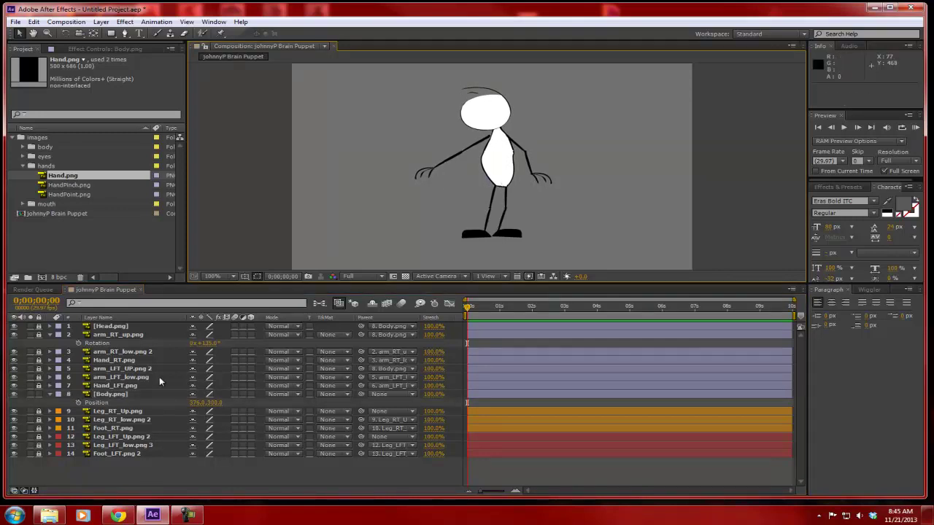
# Reposition arm_RT_up.png at the shoulder to about 224, 349
pyautogui.click(111, 336)
pyautogui.press('p')
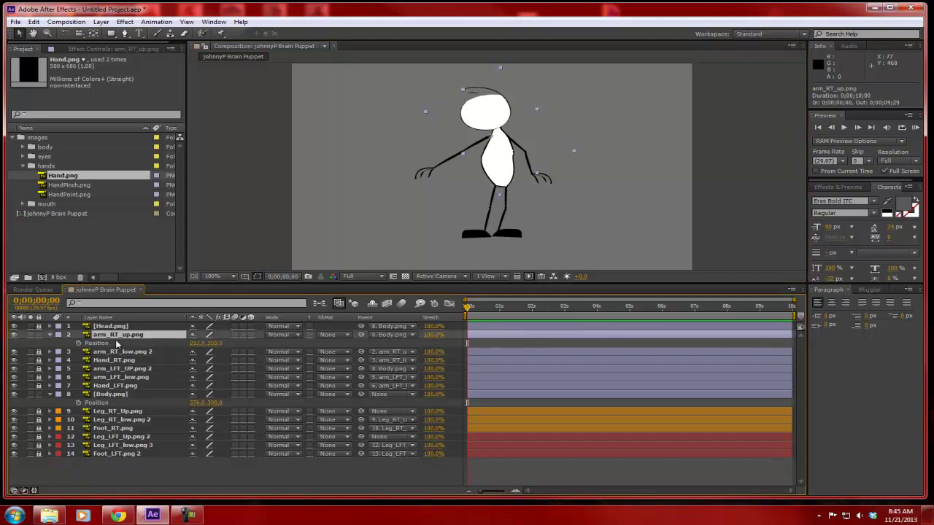
pyautogui.moveTo(195, 343); pyautogui.dragTo(215, 343)
pyautogui.click(558, 230)
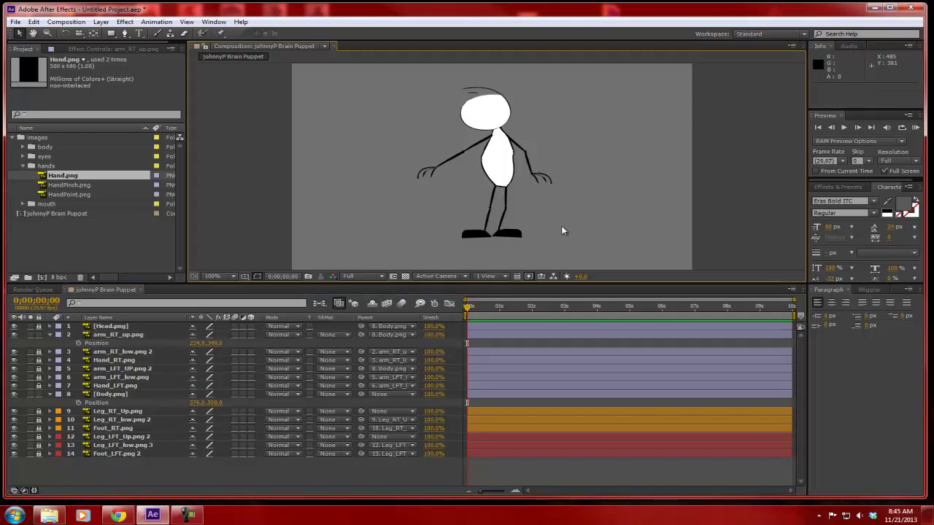
# Add Mouth Base.png from the mouth folder above the Head.png layer and scale it to 30%
pyautogui.click(24, 166)
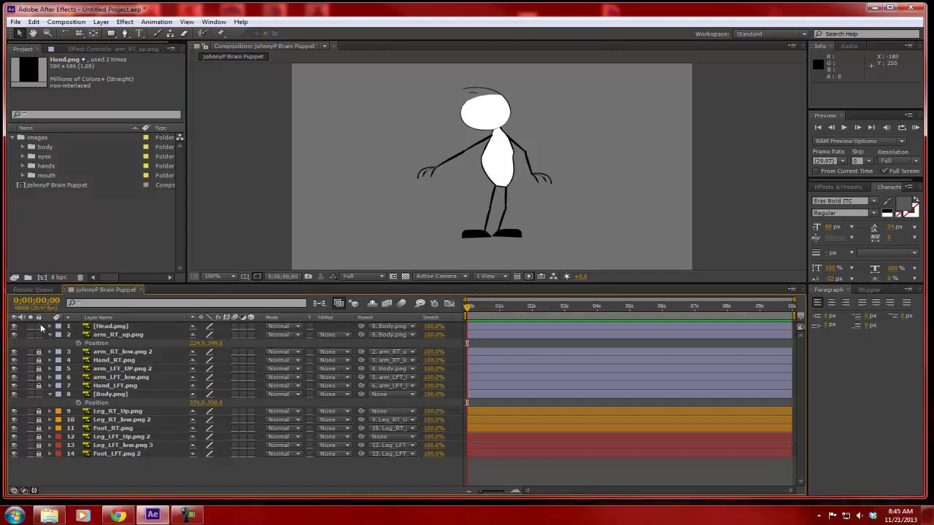
pyautogui.click(22, 175)
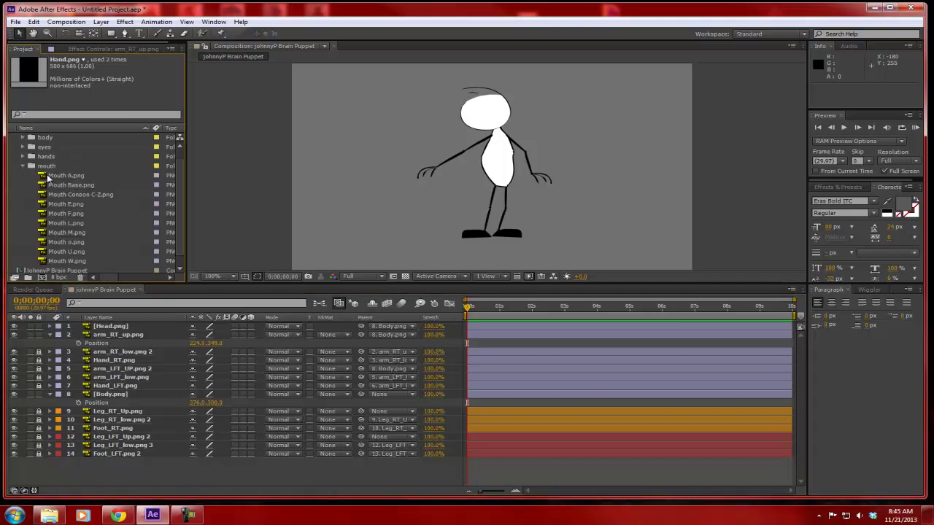
pyautogui.scroll(-1, 75, 232)
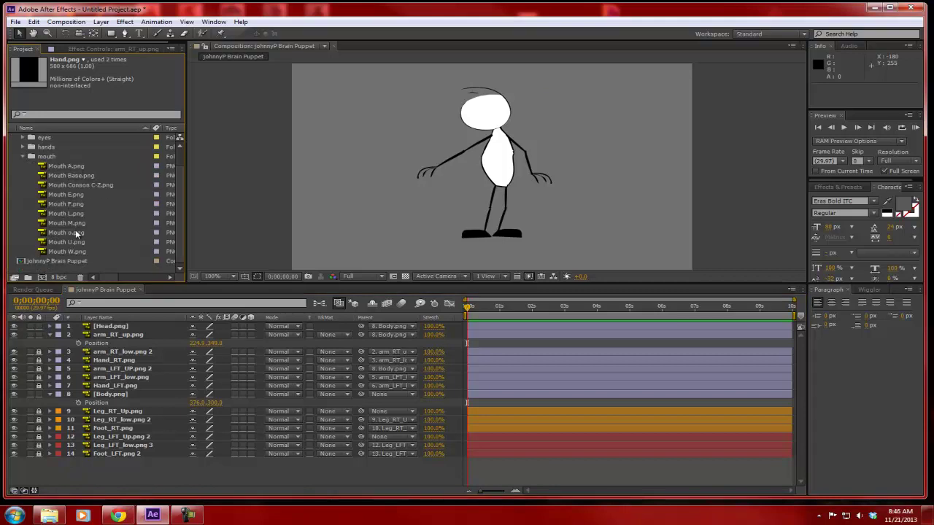
pyautogui.click(71, 175)
pyautogui.moveTo(65, 178); pyautogui.dragTo(121, 331)
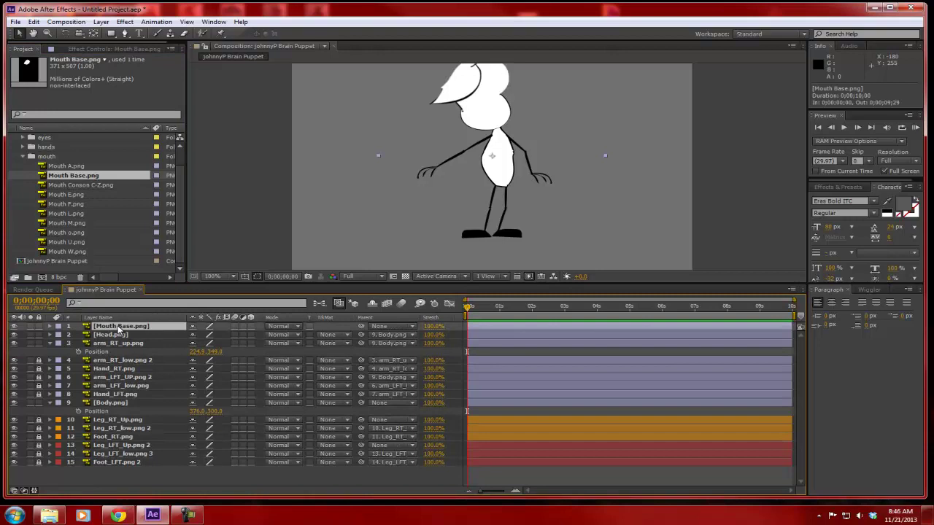
pyautogui.press('s')
pyautogui.click(205, 335)
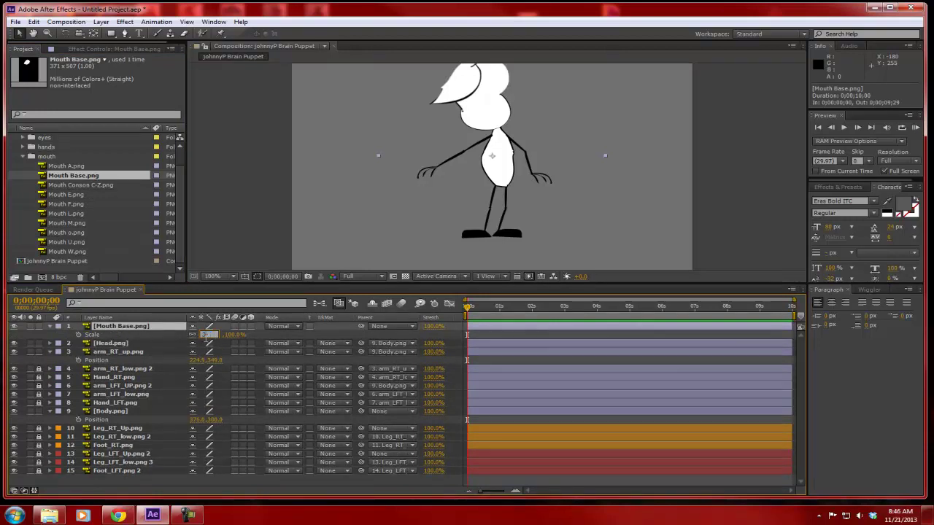
pyautogui.write('30')
pyautogui.press('Return')
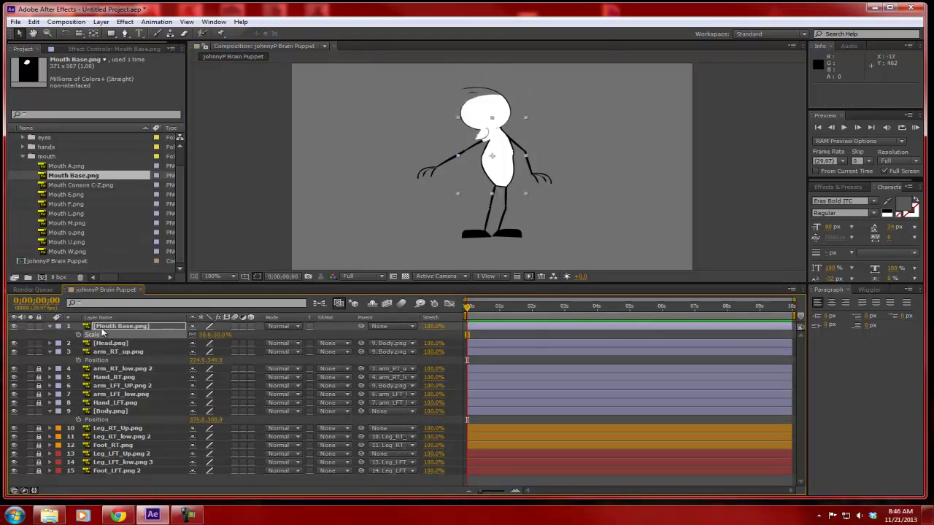
# Set Mouth Base.png's anchor point beside the mouth drawing, about 187.5, 81.5, and place the mouth on the lower part of the face
pyautogui.doubleClick(109, 326)
pyautogui.scroll(-4, 511, 160)
pyautogui.moveTo(496, 149); pyautogui.dragTo(497, 105)
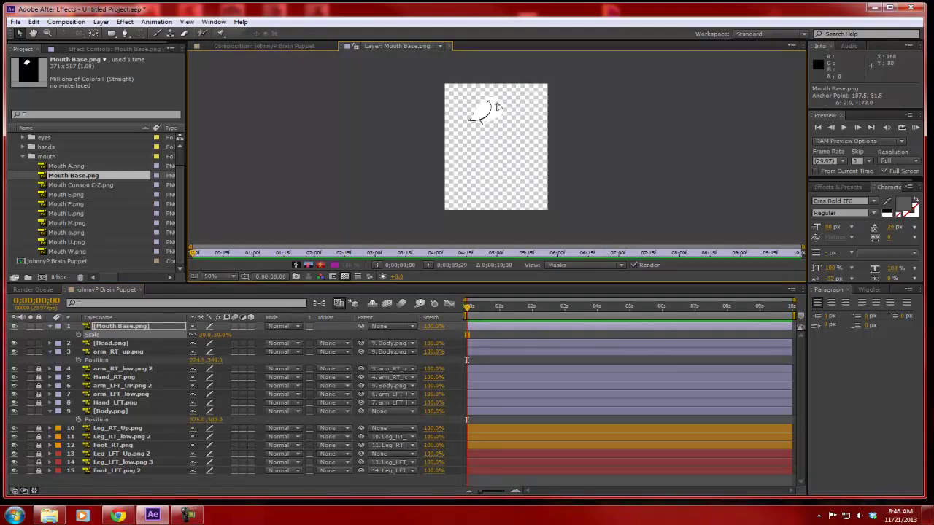
pyautogui.click(448, 45)
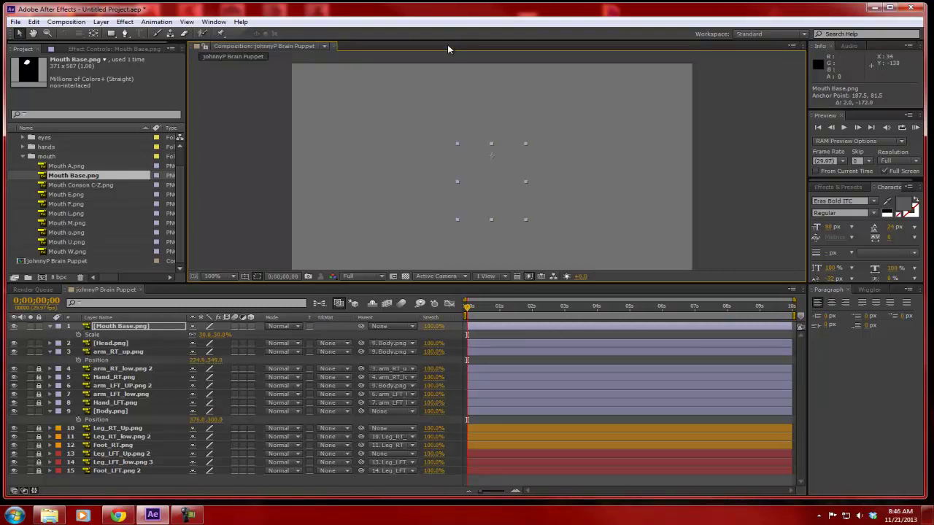
pyautogui.moveTo(487, 159); pyautogui.dragTo(483, 118)
pyautogui.scroll(1, 553, 138)
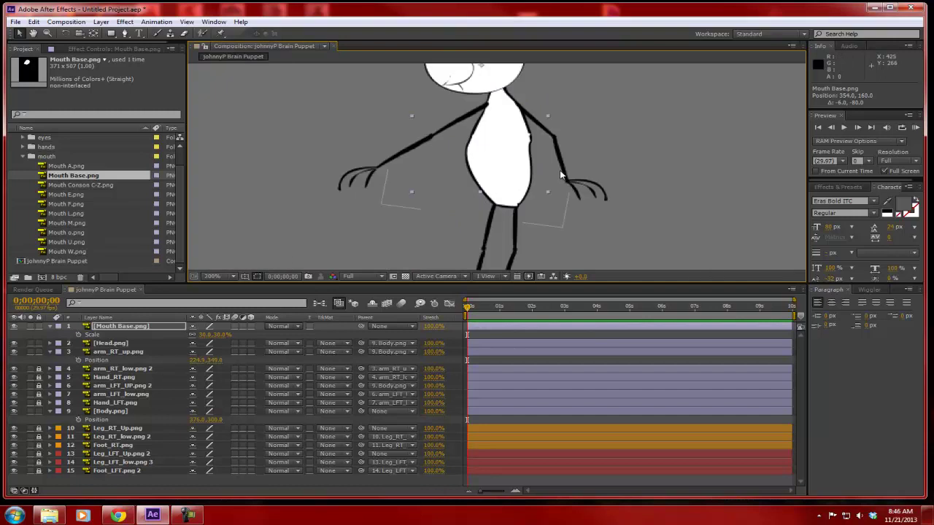
pyautogui.scroll(-1, 562, 141)
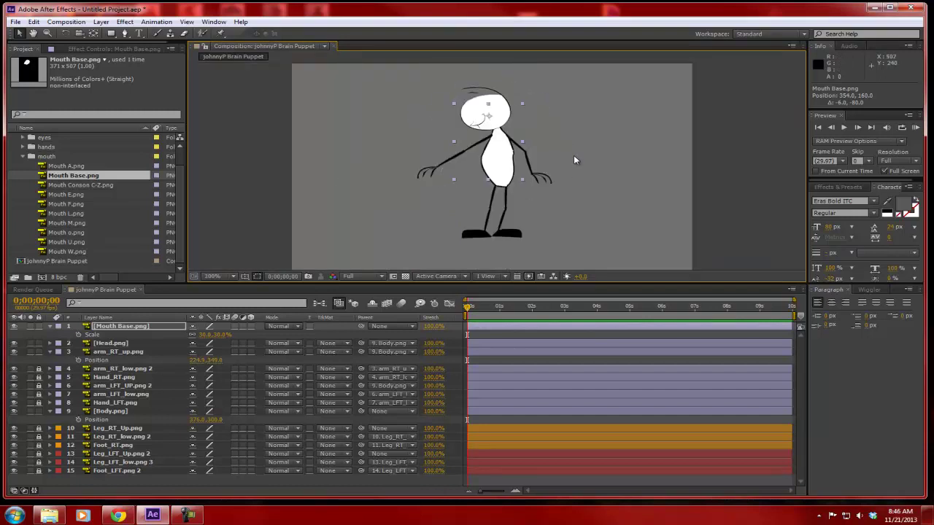
pyautogui.moveTo(487, 121); pyautogui.dragTo(495, 121)
pyautogui.click(619, 173)
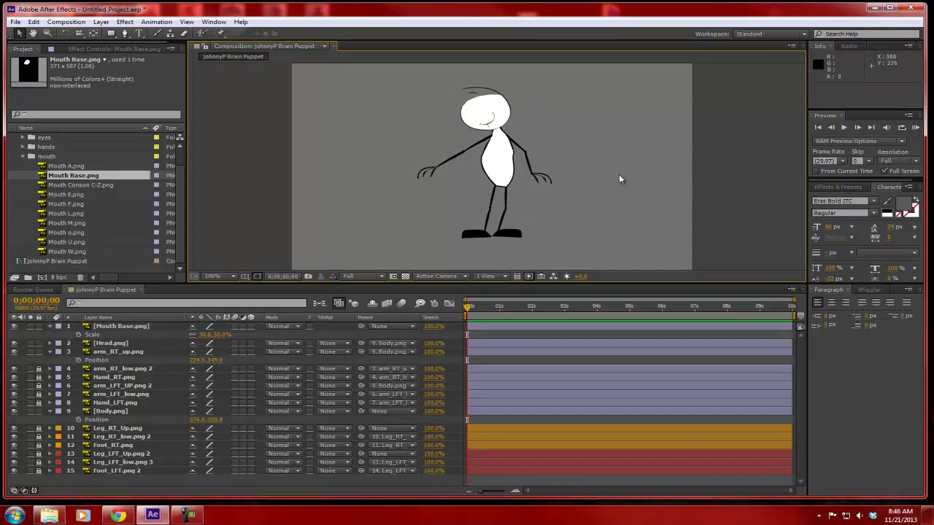
# Add Eyes main.png from the eyes folder above the Mouth Base.png layer and scale it to 30%
pyautogui.click(23, 157)
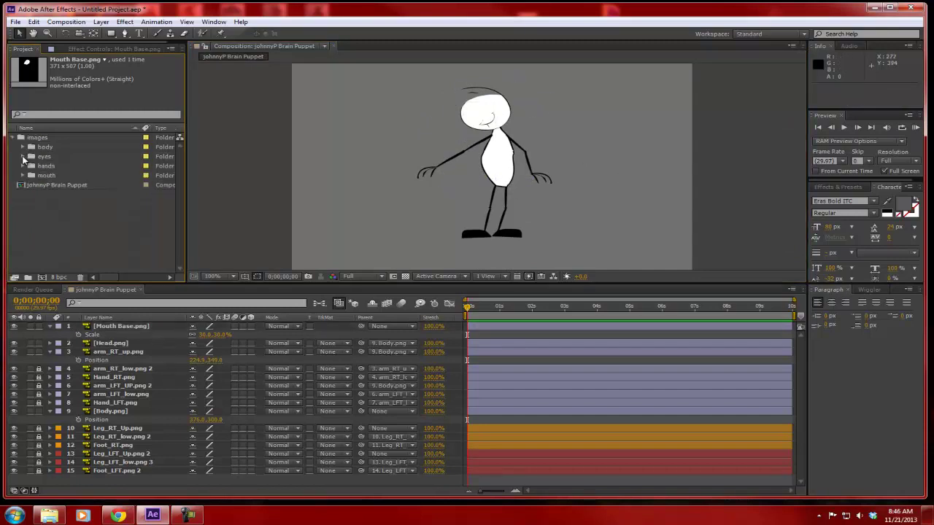
pyautogui.click(23, 157)
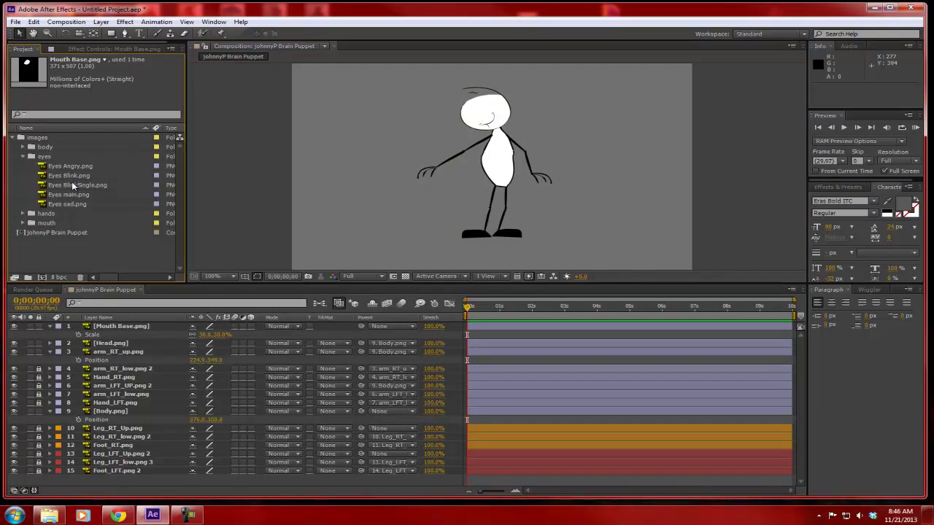
pyautogui.click(71, 195)
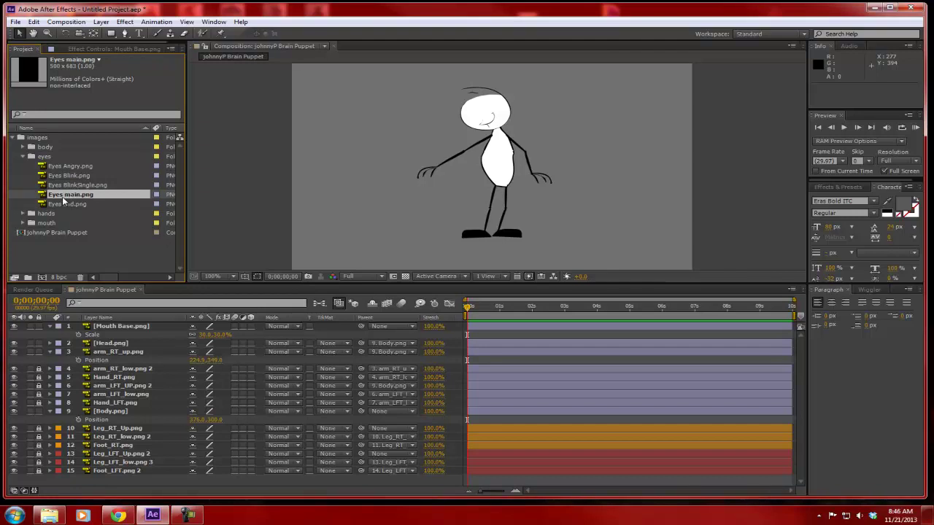
pyautogui.moveTo(62, 198); pyautogui.dragTo(87, 327)
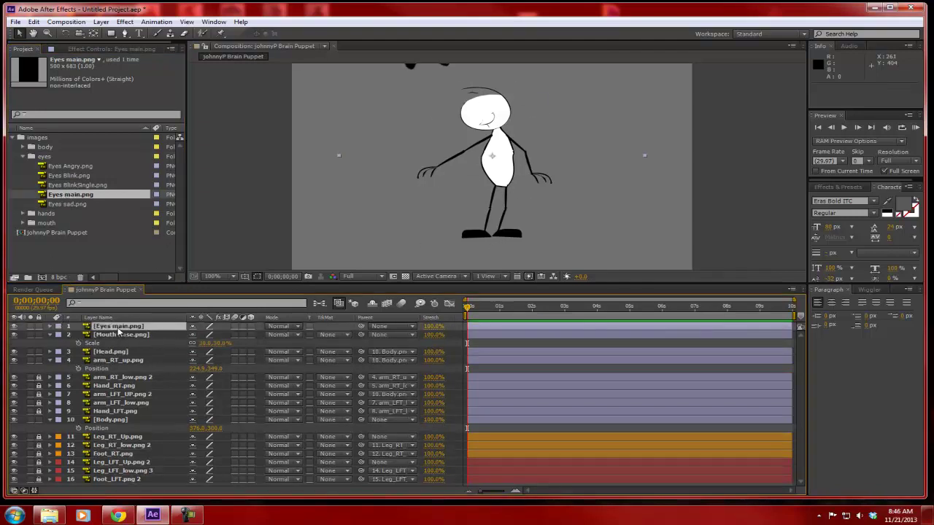
pyautogui.press('s')
pyautogui.click(207, 334)
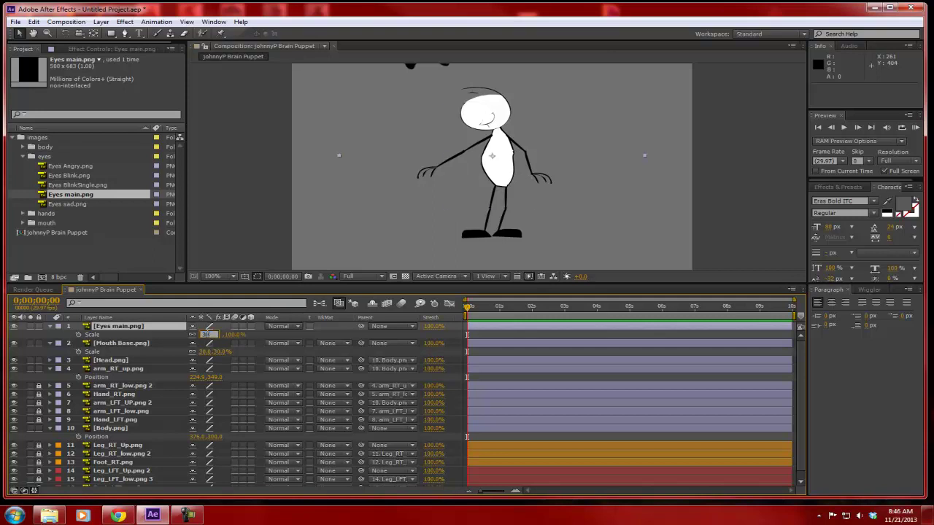
pyautogui.write('30')
pyautogui.press('Return')
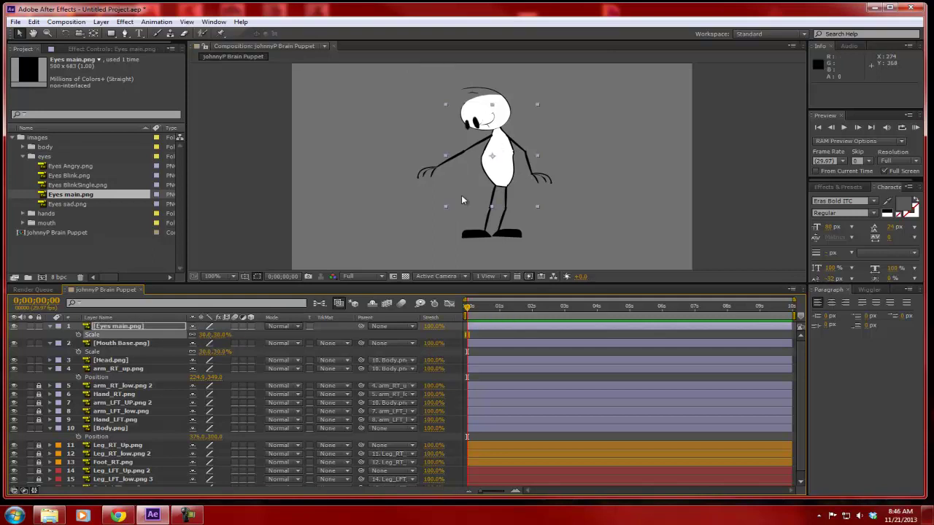
# Set Eyes main.png's anchor point beside the eyes, about 180, 105.5, and place the eyes on the face above the mouth
pyautogui.doubleClick(116, 325)
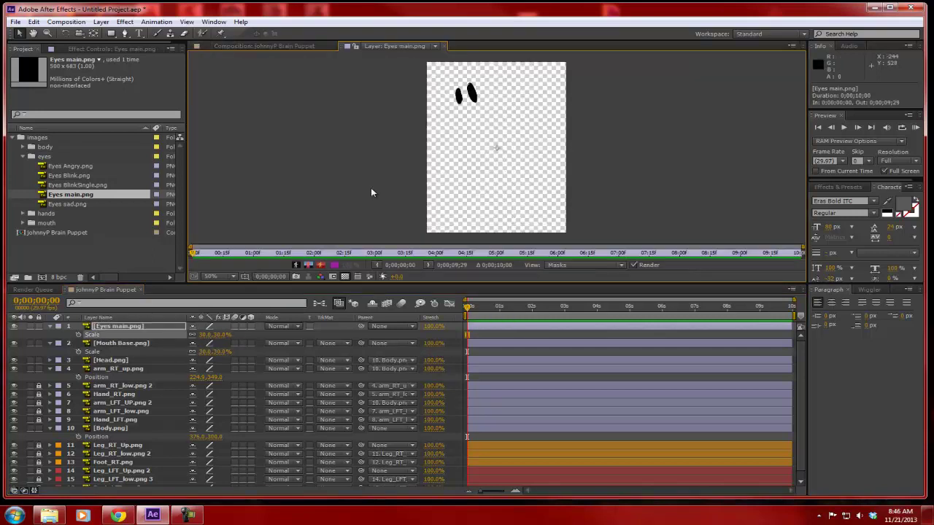
pyautogui.moveTo(498, 151); pyautogui.dragTo(482, 98)
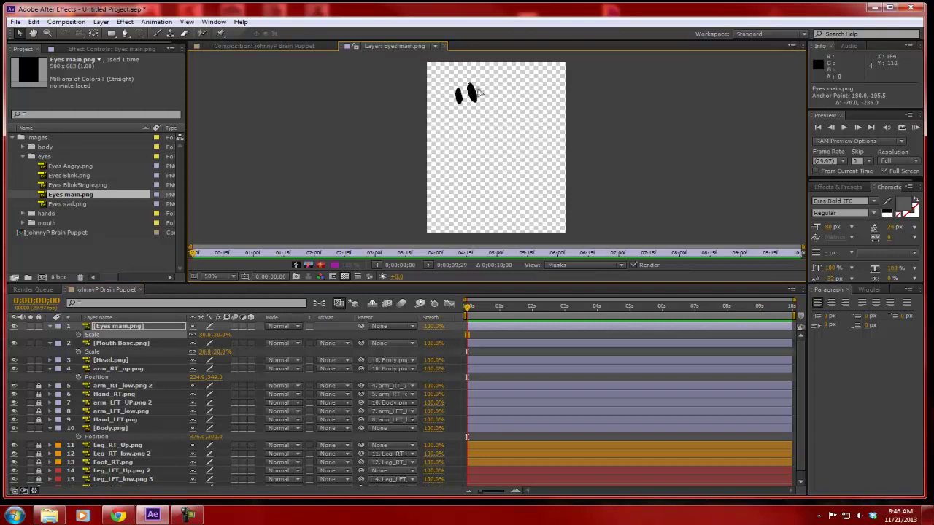
pyautogui.click(446, 46)
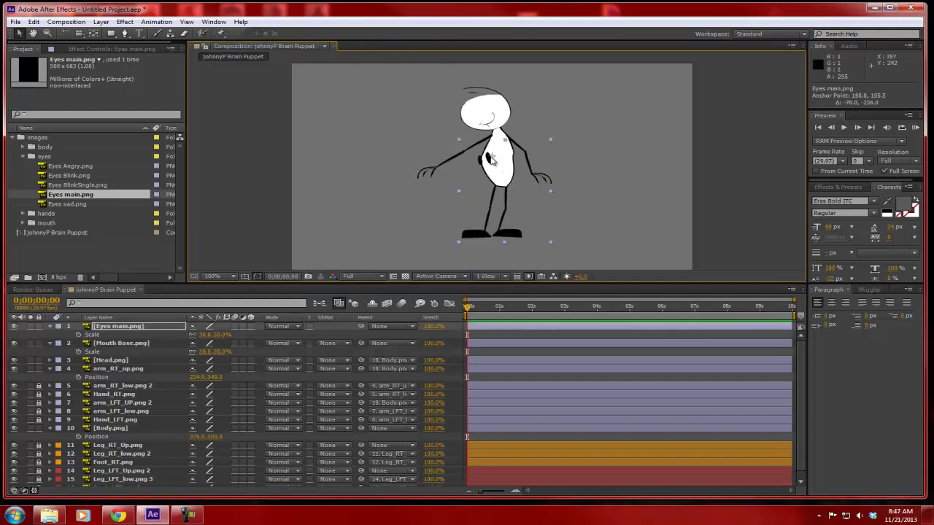
pyautogui.moveTo(489, 162); pyautogui.dragTo(481, 110)
pyautogui.click(720, 188)
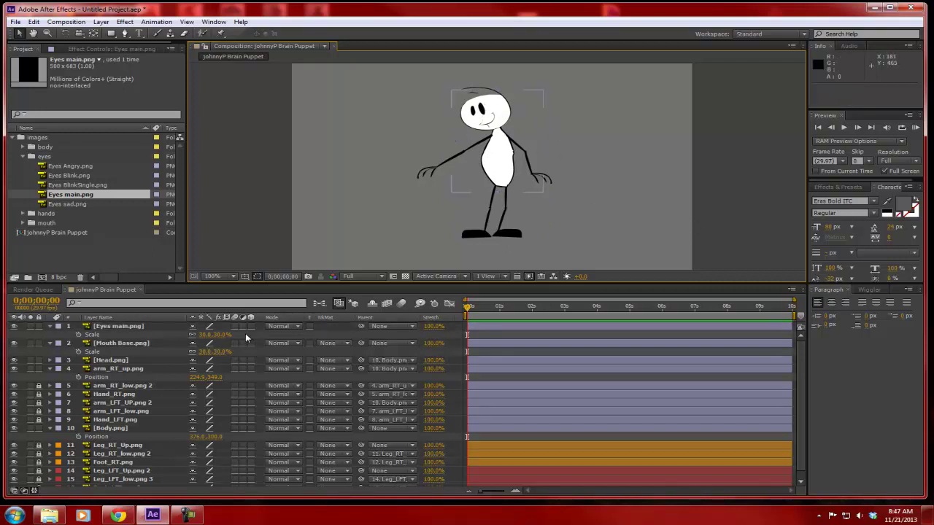
# Parent the Mouth Base.png and Eyes main.png layers to Head.png
pyautogui.click(112, 343)
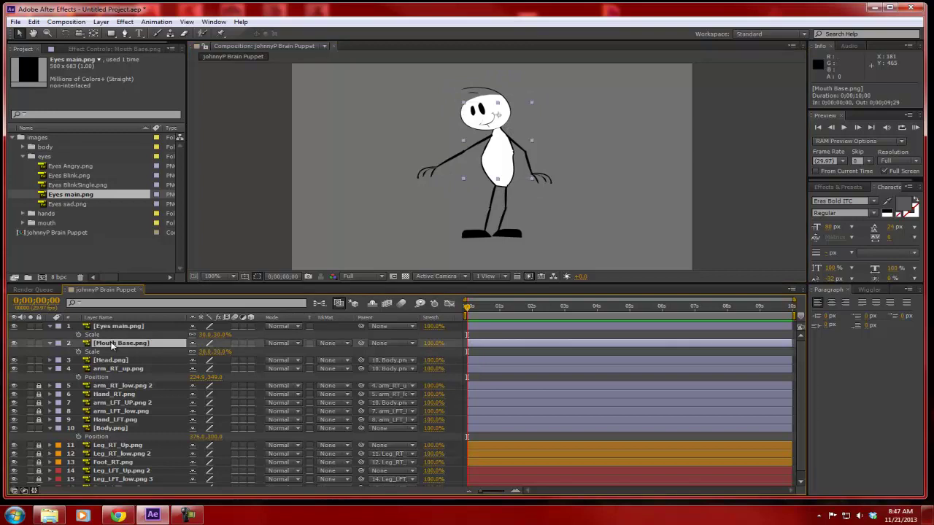
pyautogui.click(412, 343)
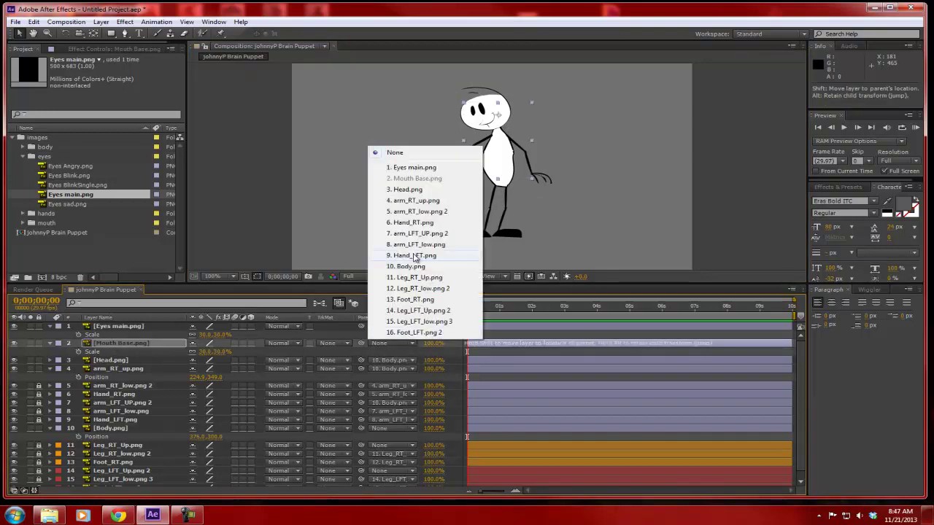
pyautogui.click(406, 190)
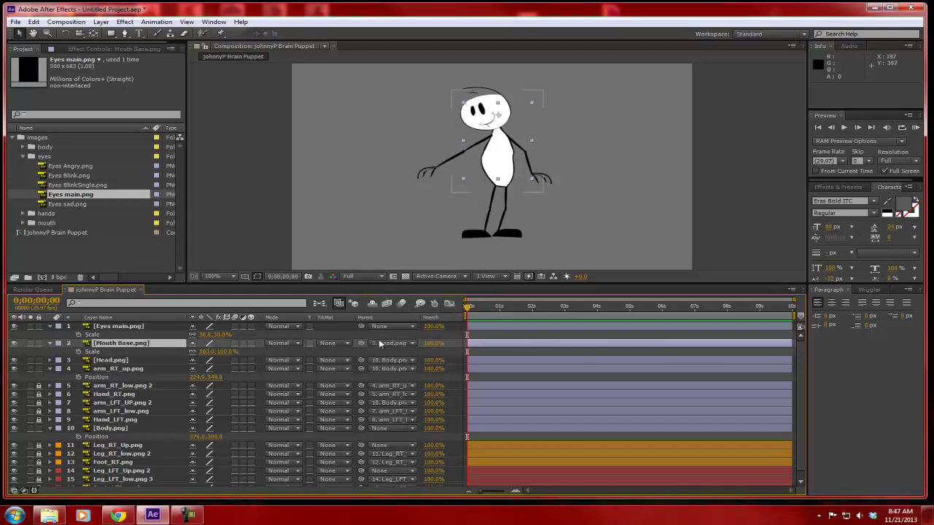
pyautogui.click(382, 328)
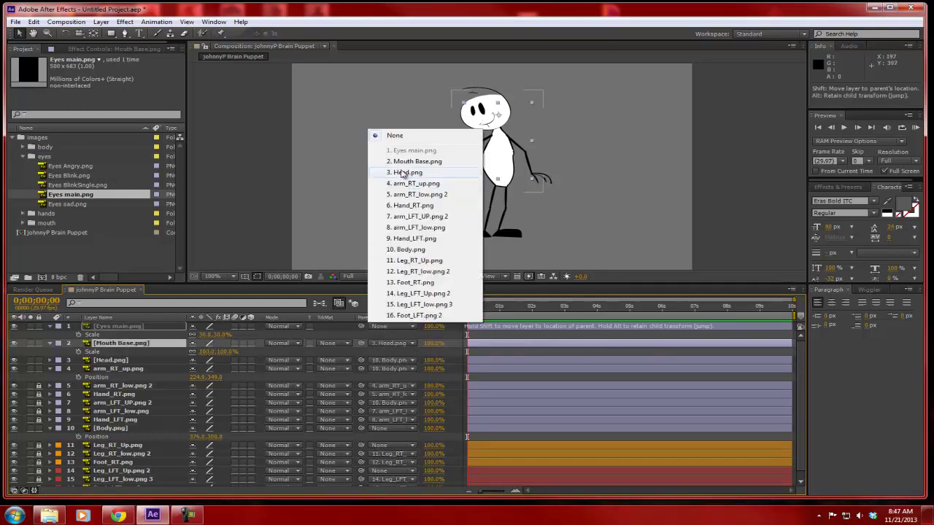
pyautogui.click(400, 173)
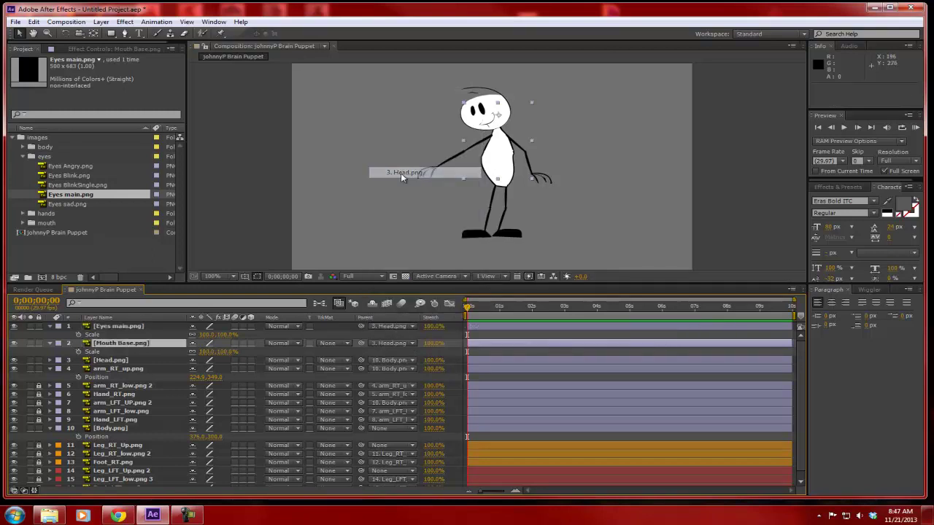
# Tilt the Head.png layer clockwise to a rotation of 9°
pyautogui.click(109, 361)
pyautogui.press('r')
pyautogui.moveTo(202, 369); pyautogui.dragTo(219, 376)
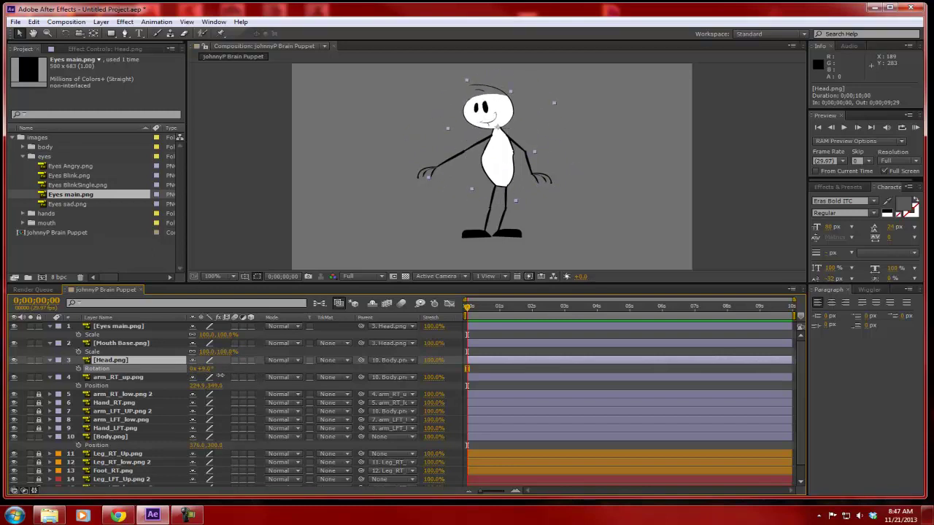
pyautogui.press('Return')
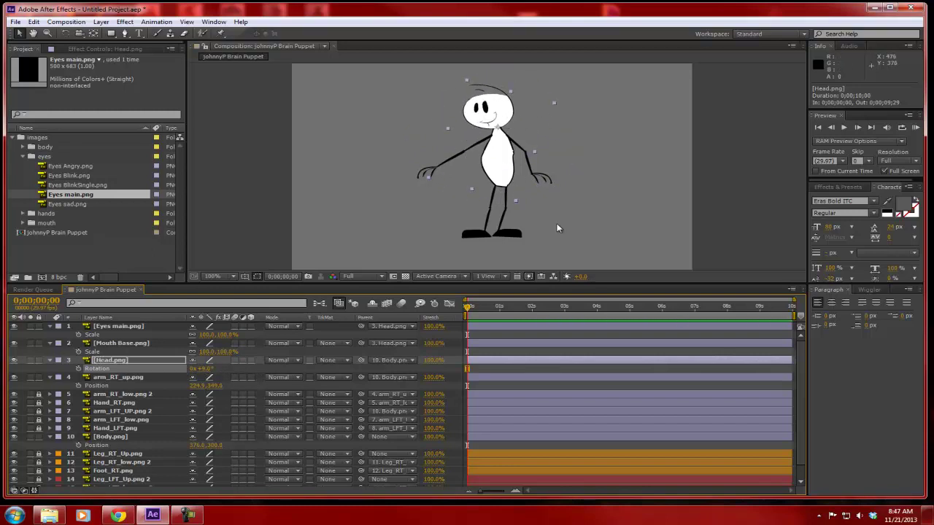
# Shift the Body.png layer vertically to position 376, 302, then deselect it
pyautogui.click(107, 436)
pyautogui.moveTo(215, 446)
pyautogui.mouseDown()
pyautogui.moveTo(226, 447)
pyautogui.moveTo(200, 452)
pyautogui.moveTo(208, 453)
pyautogui.mouseUp()
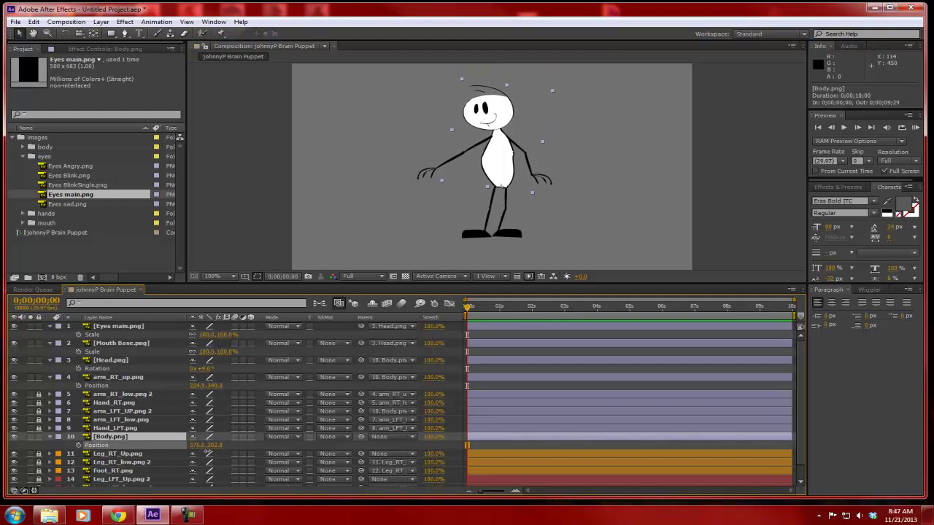
pyautogui.click(388, 255)
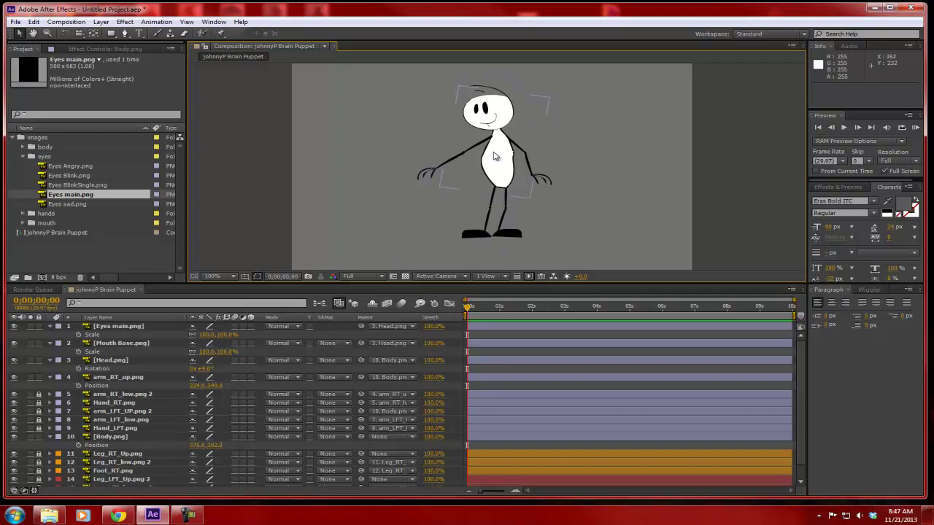
# Collapse the expanded properties of the eyes, mouth, head, arm_RT_up.png and Body.png layers
pyautogui.click(50, 326)
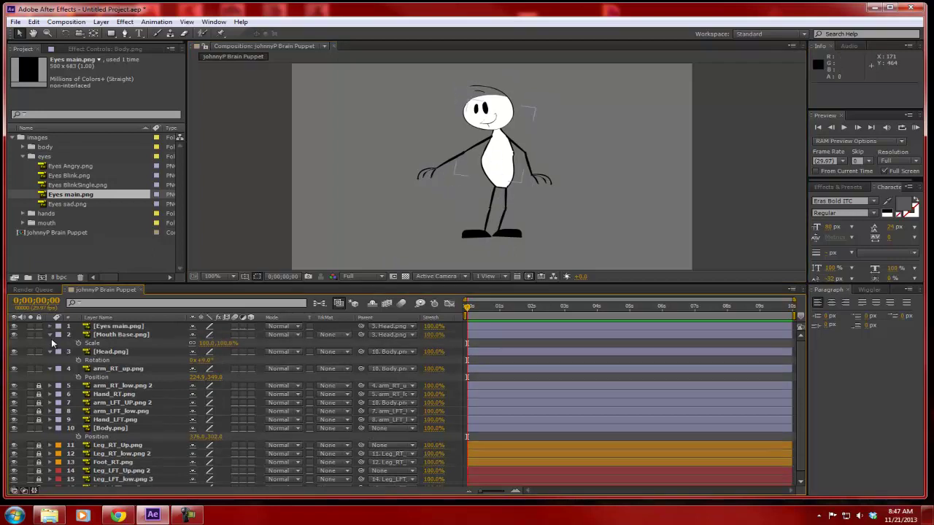
pyautogui.click(51, 335)
pyautogui.click(50, 342)
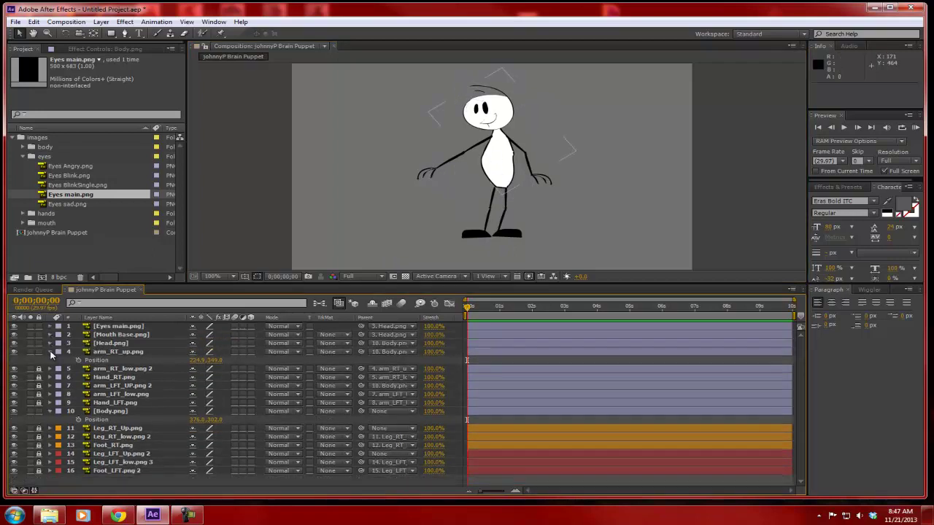
pyautogui.click(49, 352)
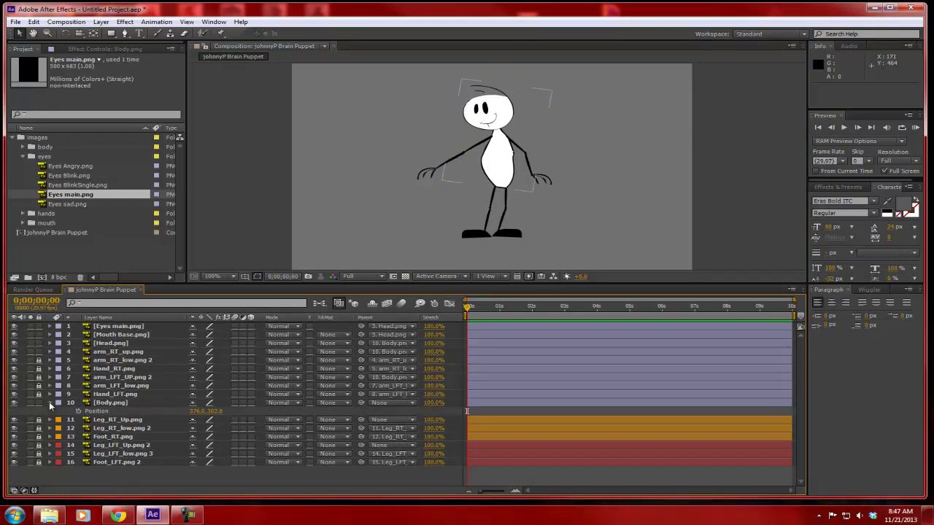
pyautogui.click(50, 402)
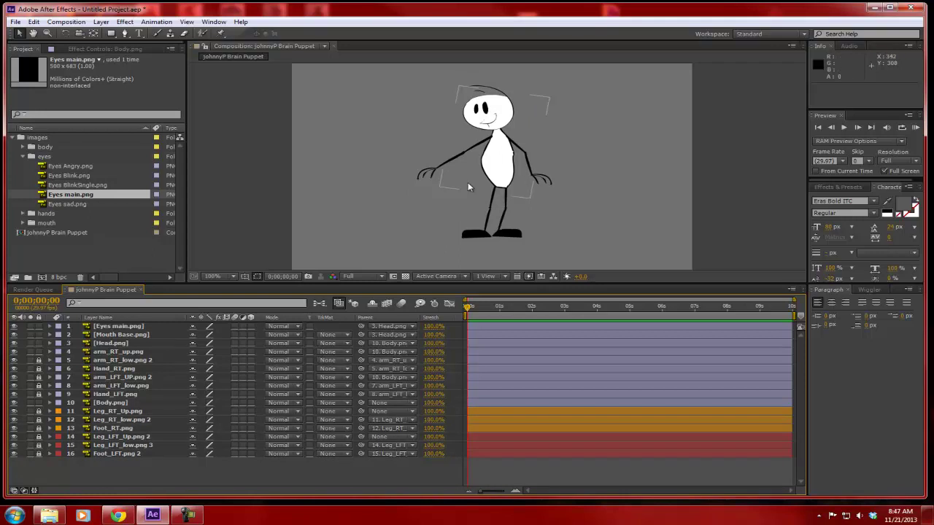
# Create a null object and lock all the puppet layers beneath it
pyautogui.click(105, 23)
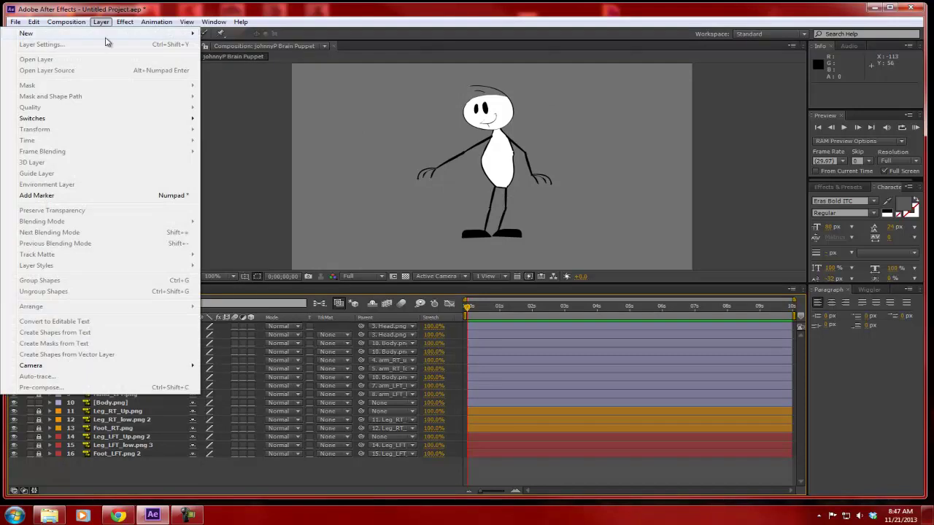
pyautogui.moveTo(119, 34)
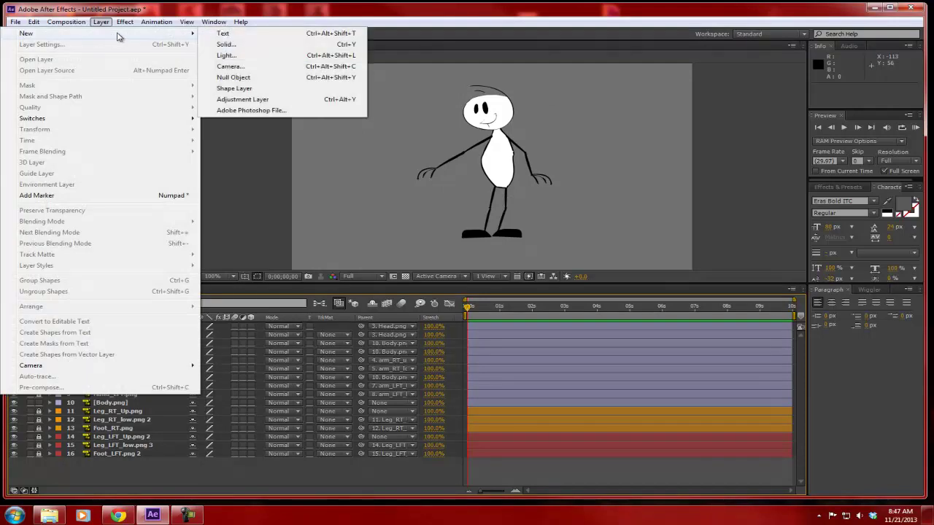
pyautogui.click(235, 77)
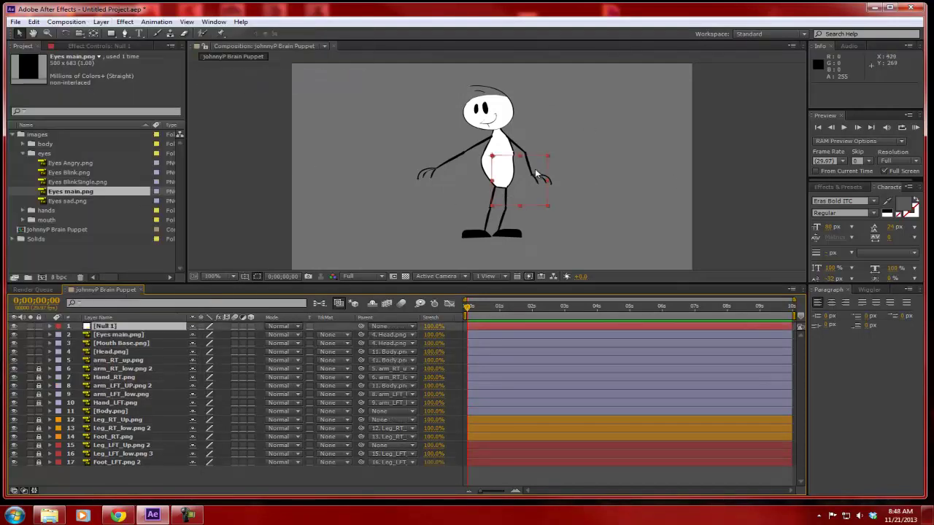
pyautogui.moveTo(39, 334); pyautogui.dragTo(37, 408)
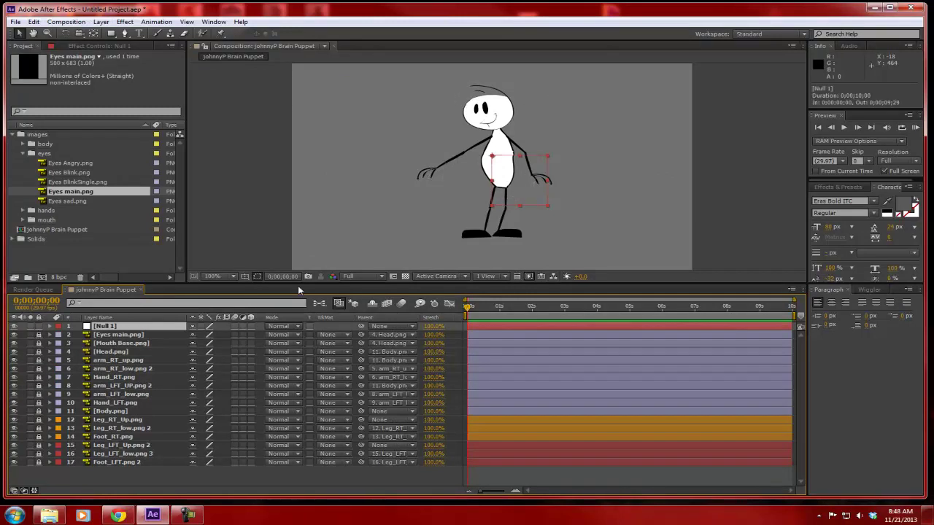
# Shrink the null to a small square, about 32% high, and place it at the base of the body at 376, 303
pyautogui.moveTo(511, 166); pyautogui.dragTo(527, 211)
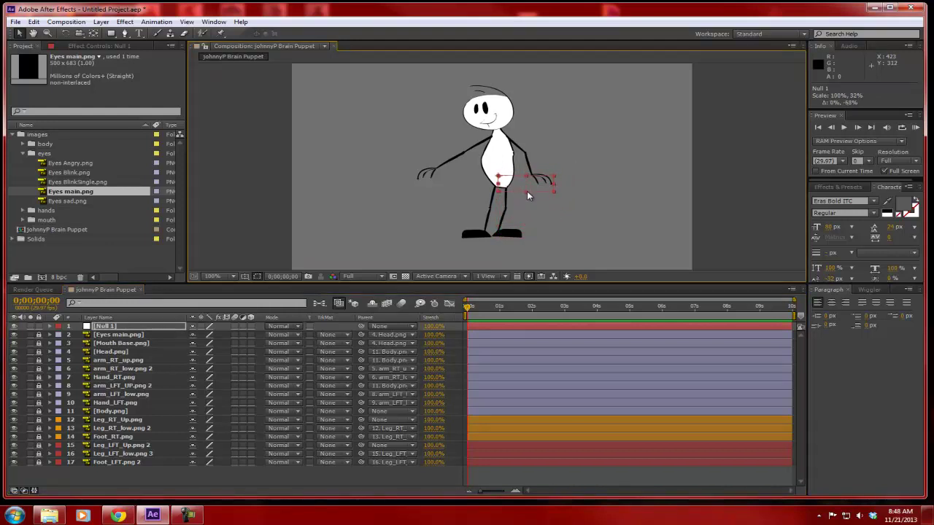
pyautogui.moveTo(554, 182); pyautogui.dragTo(508, 196)
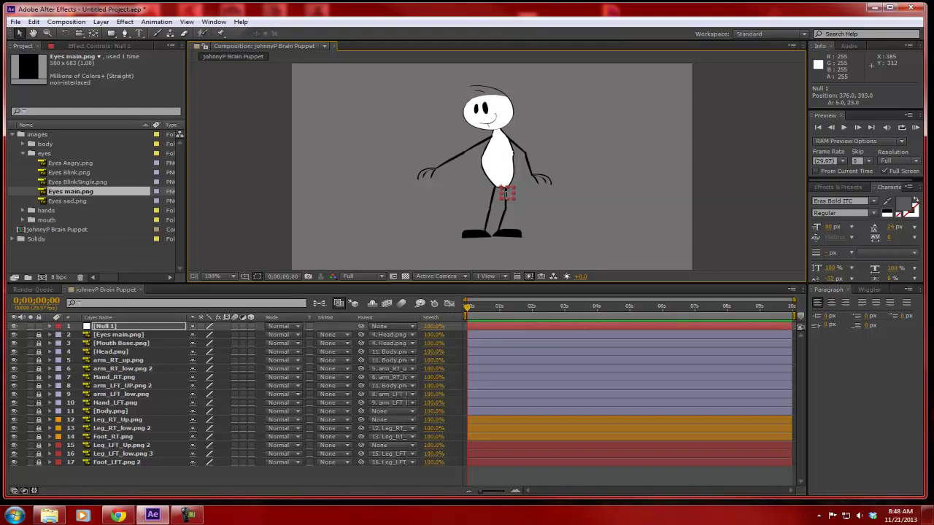
pyautogui.scroll(3, 548, 225)
pyautogui.scroll(-3, 548, 225)
# Rename the null layer MASTER_CNTRL and deselect it
pyautogui.click(106, 330)
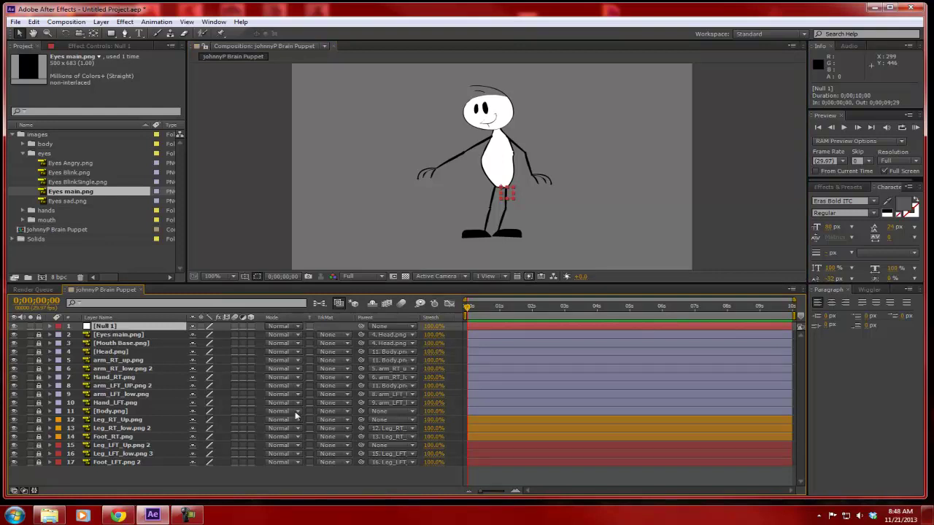
pyautogui.press('Return')
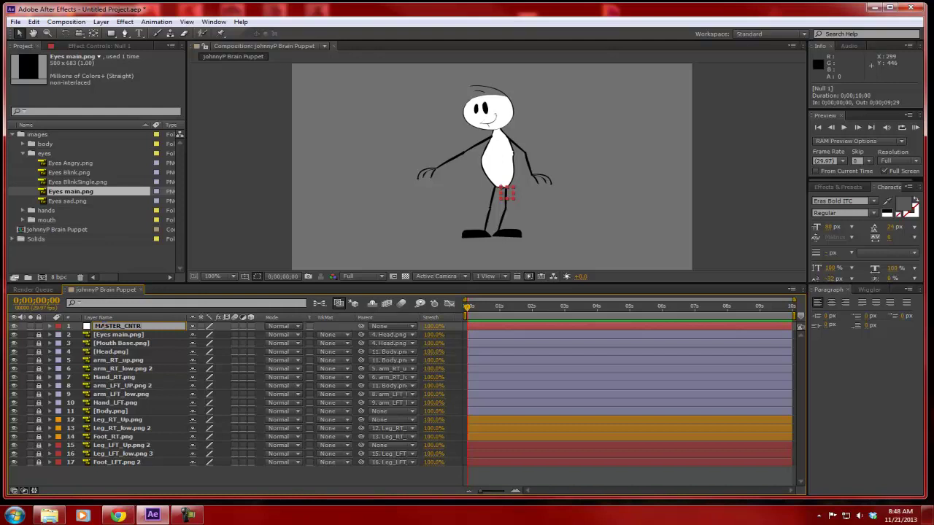
pyautogui.press('Return')
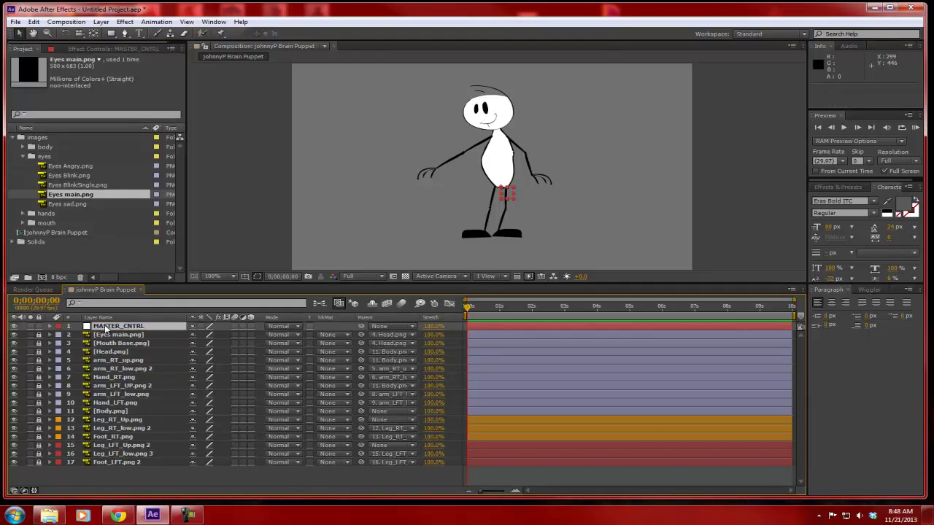
pyautogui.click(111, 329)
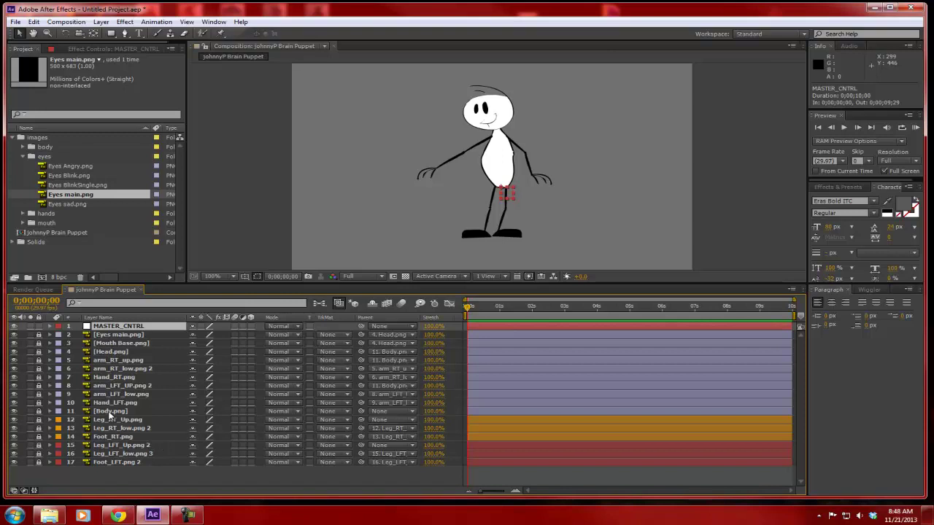
pyautogui.press('F2')
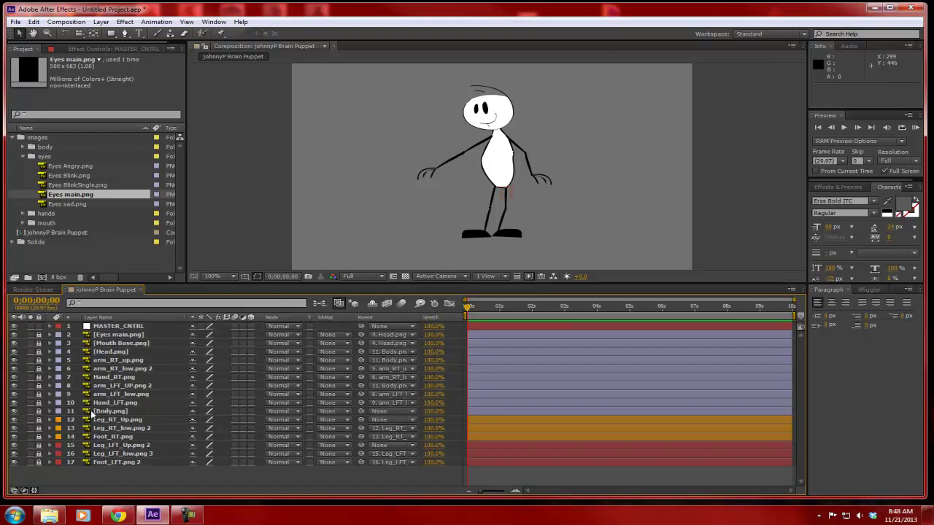
# Unlock the Body.png layer and parent it to MASTER_CNTRL
pyautogui.click(40, 411)
pyautogui.click(404, 412)
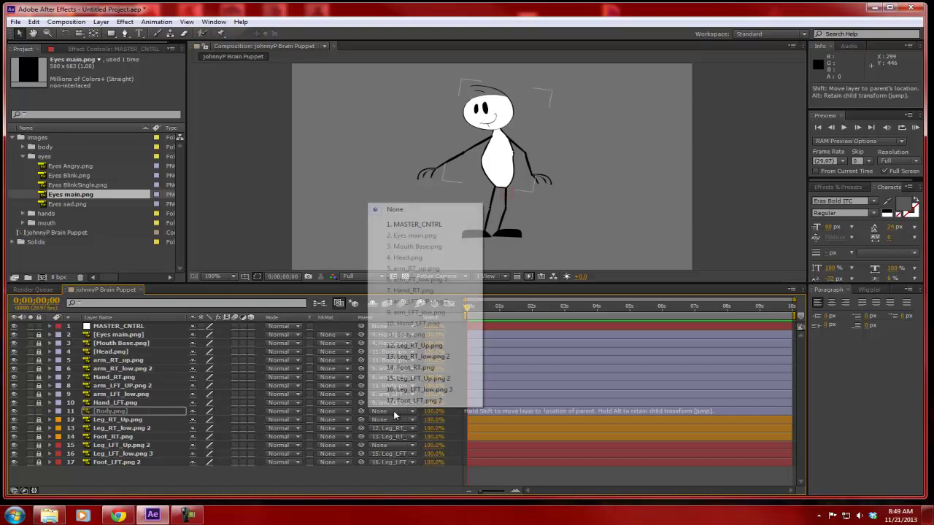
pyautogui.click(417, 225)
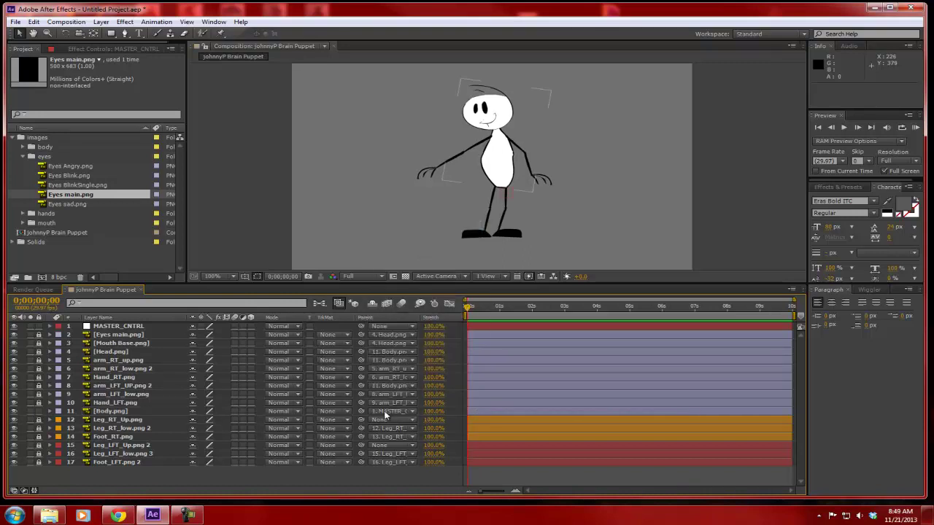
# Test the body's parenting by moving MASTER_CNTRL sideways to 404, 303, and undo the move
pyautogui.click(111, 327)
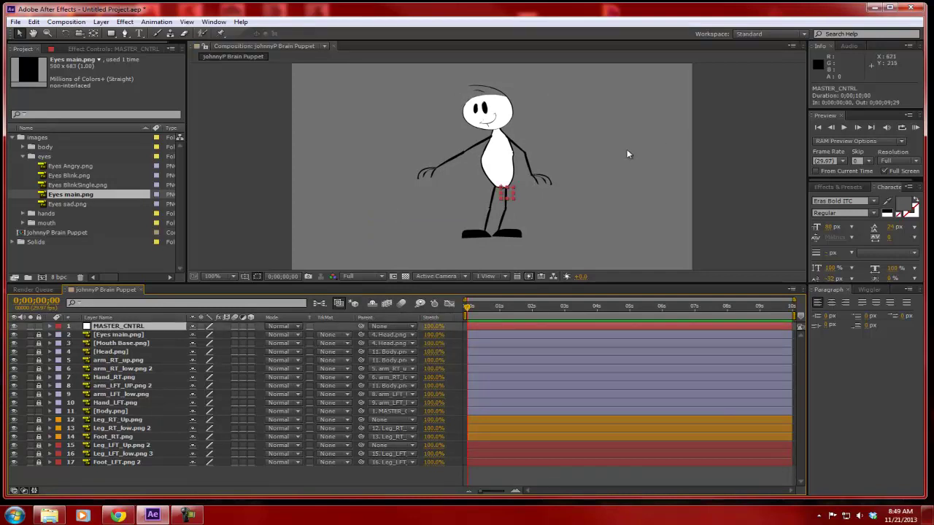
pyautogui.press('p')
pyautogui.moveTo(194, 340); pyautogui.dragTo(217, 340)
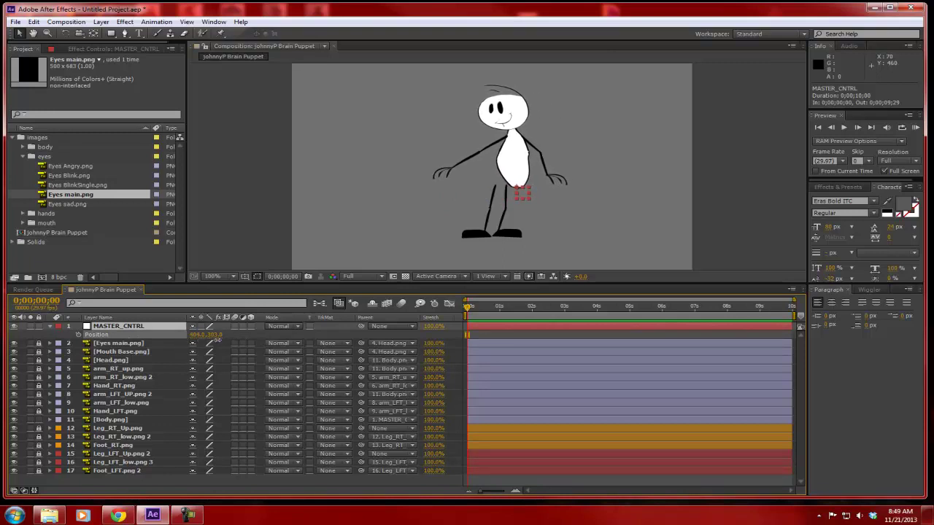
pyautogui.hotkey('ctrl', 'z')
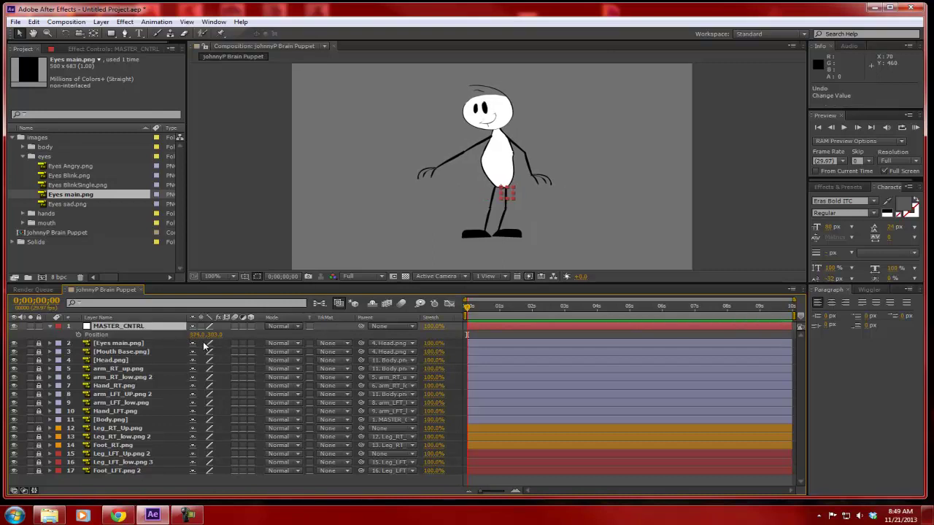
# Test the body's pivot by rotating Body.png counterclockwise to about -61°, and undo the rotation
pyautogui.click(125, 419)
pyautogui.press('r')
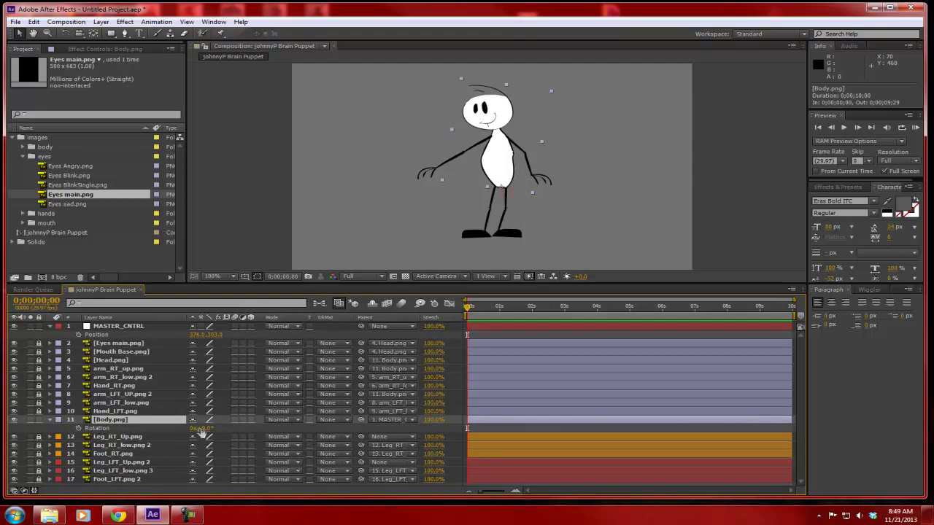
pyautogui.moveTo(202, 429); pyautogui.dragTo(173, 438)
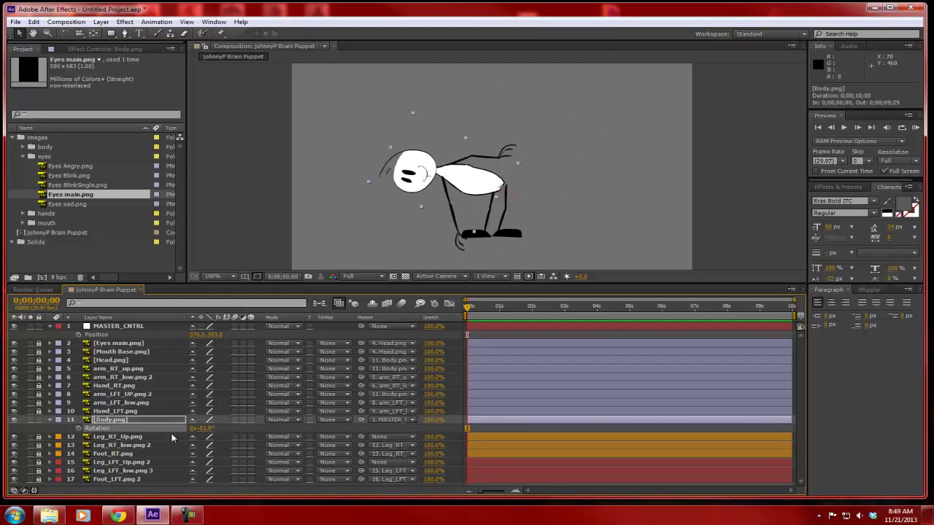
pyautogui.hotkey('ctrl', 'z')
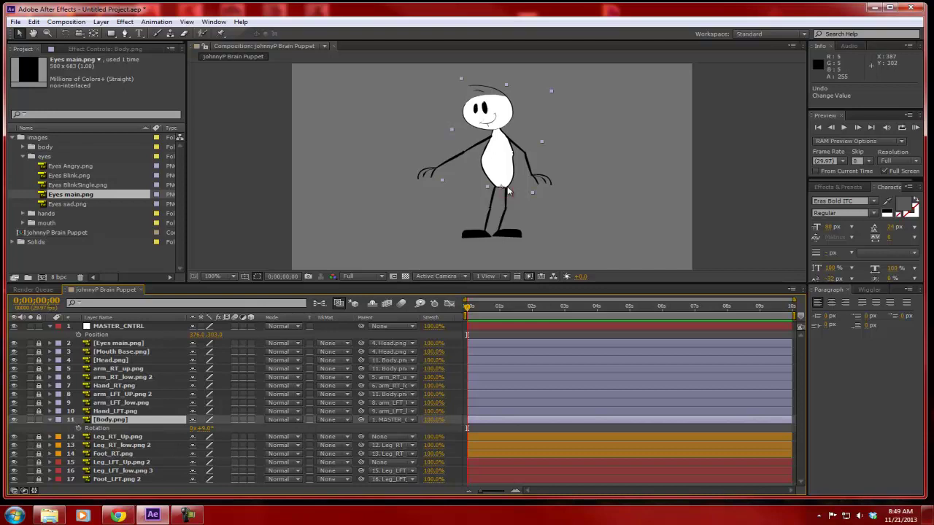
# Parent the upper leg layers Leg_RT_Up.png and Leg_LFT_Up.png 2 to MASTER_CNTRL
pyautogui.click(112, 326)
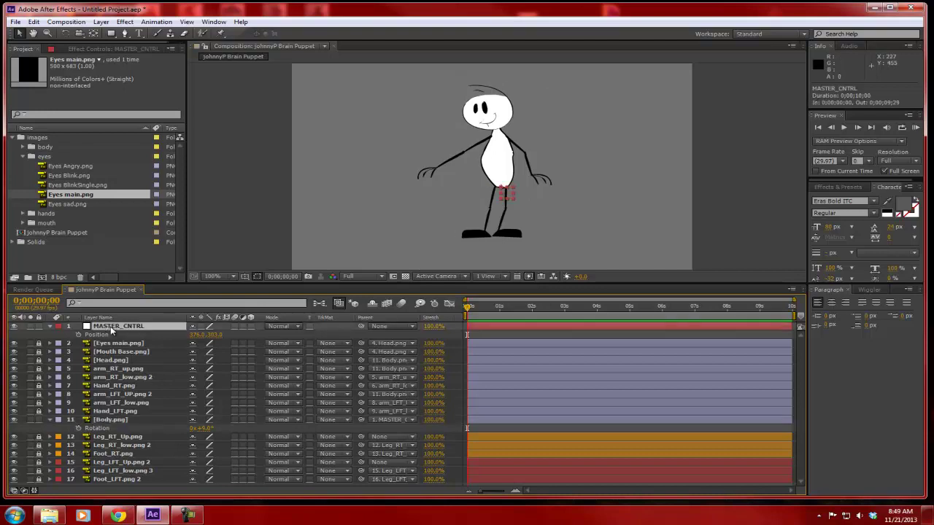
pyautogui.click(116, 437)
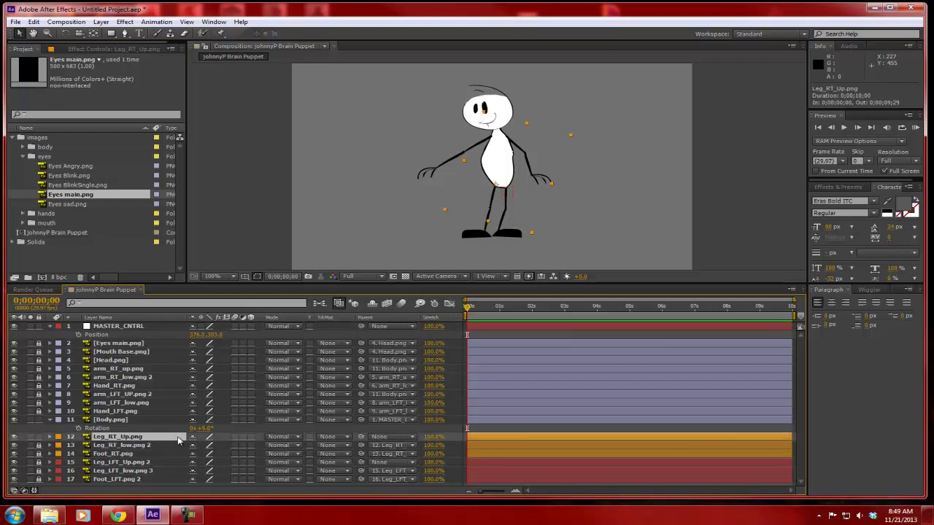
pyautogui.click(385, 438)
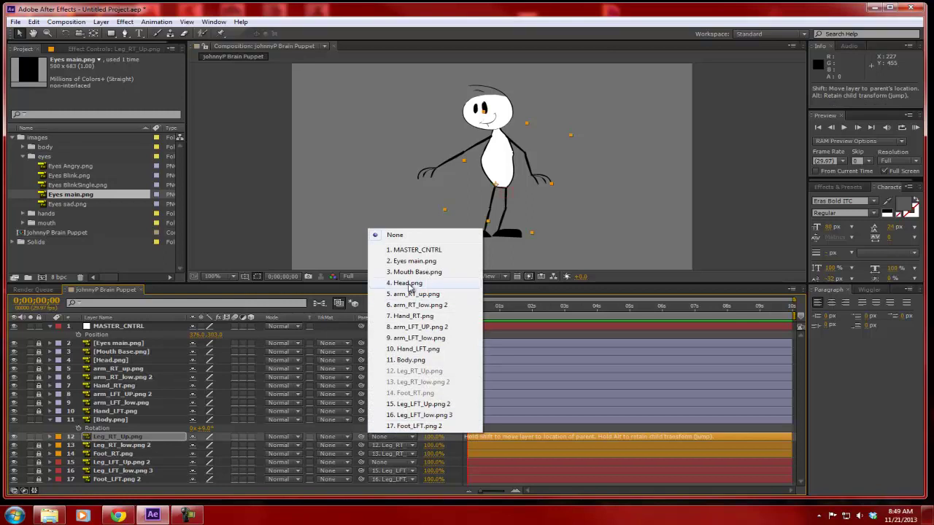
pyautogui.click(409, 250)
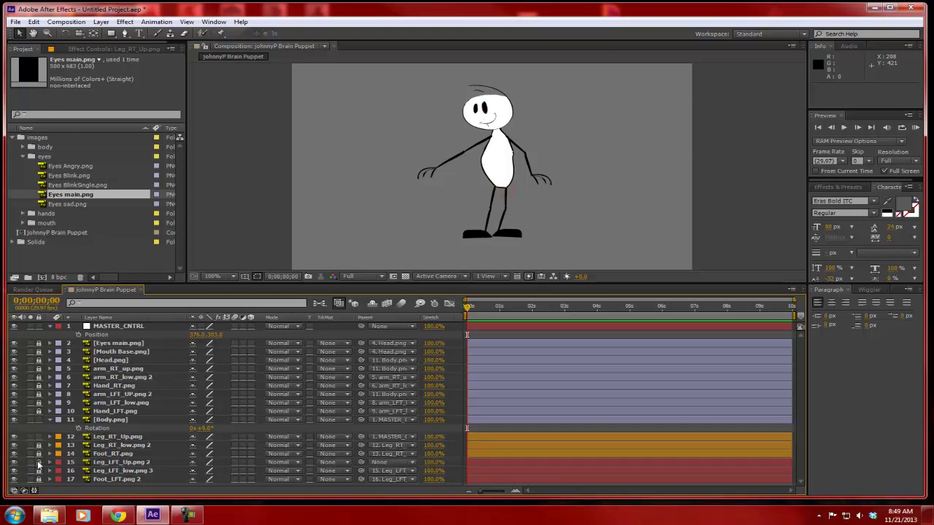
pyautogui.click(139, 463)
pyautogui.click(394, 462)
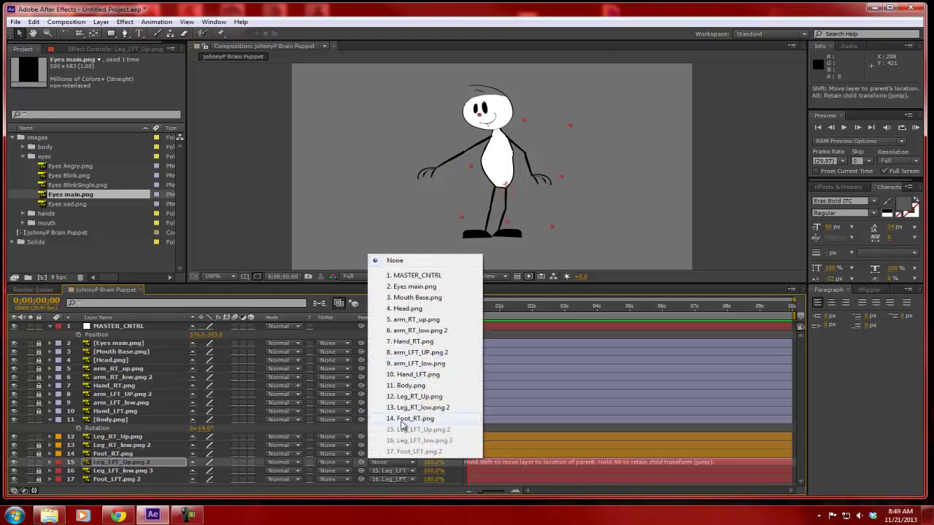
pyautogui.click(418, 277)
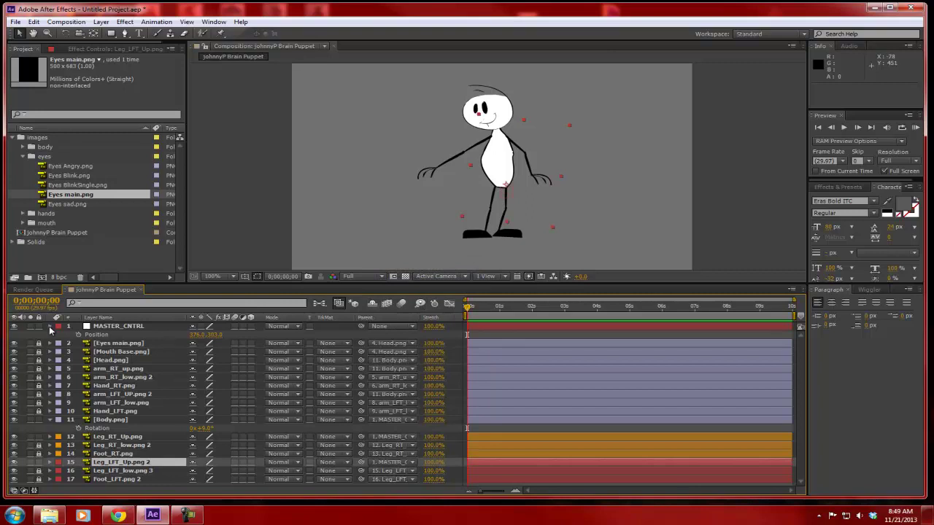
# Collapse the open MASTER_CNTRL and Body.png properties, and test the body's pivot by rotating Body.png to -59°
pyautogui.click(50, 328)
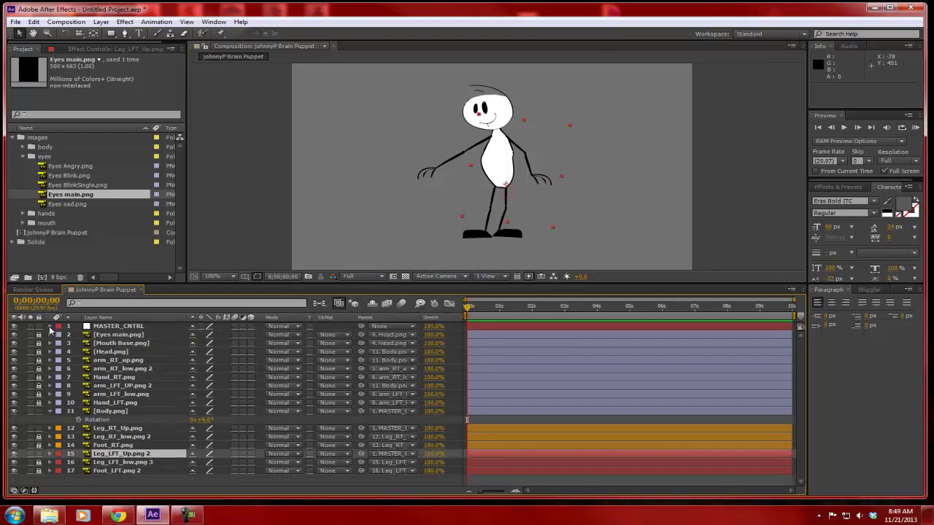
pyautogui.click(51, 413)
pyautogui.click(110, 412)
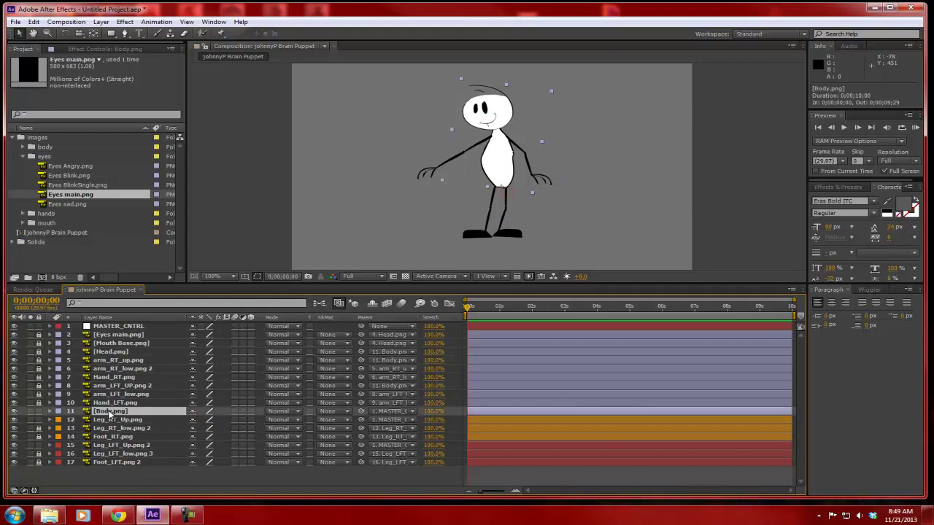
pyautogui.press('r')
pyautogui.moveTo(205, 420); pyautogui.dragTo(172, 428)
# Reveal MASTER_CNTRL's position and move the whole puppet slightly up and left to 368, 299
pyautogui.click(121, 327)
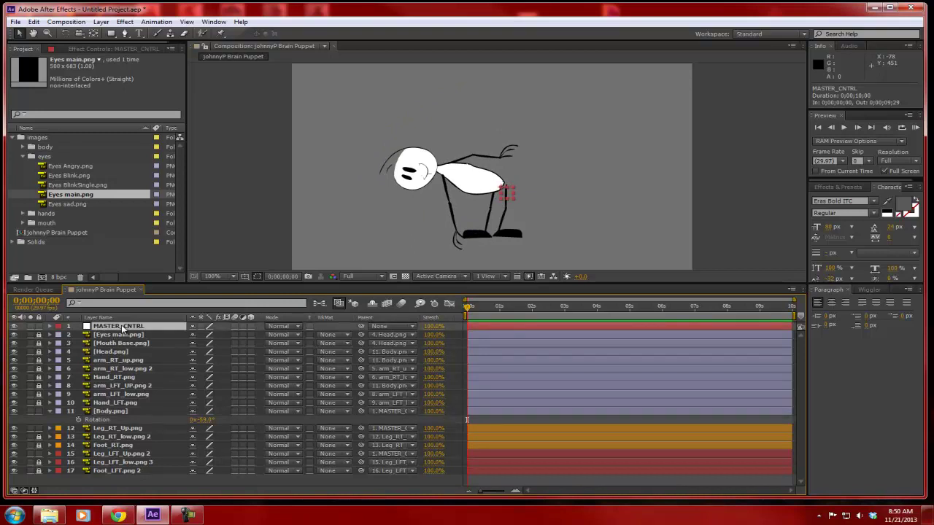
pyautogui.press('p')
pyautogui.moveTo(511, 198)
pyautogui.mouseDown()
pyautogui.moveTo(504, 175)
pyautogui.moveTo(559, 167)
pyautogui.moveTo(596, 209)
pyautogui.moveTo(506, 202)
pyautogui.moveTo(565, 202)
pyautogui.moveTo(535, 218)
pyautogui.moveTo(525, 193)
pyautogui.moveTo(495, 216)
pyautogui.moveTo(502, 189)
pyautogui.mouseUp()
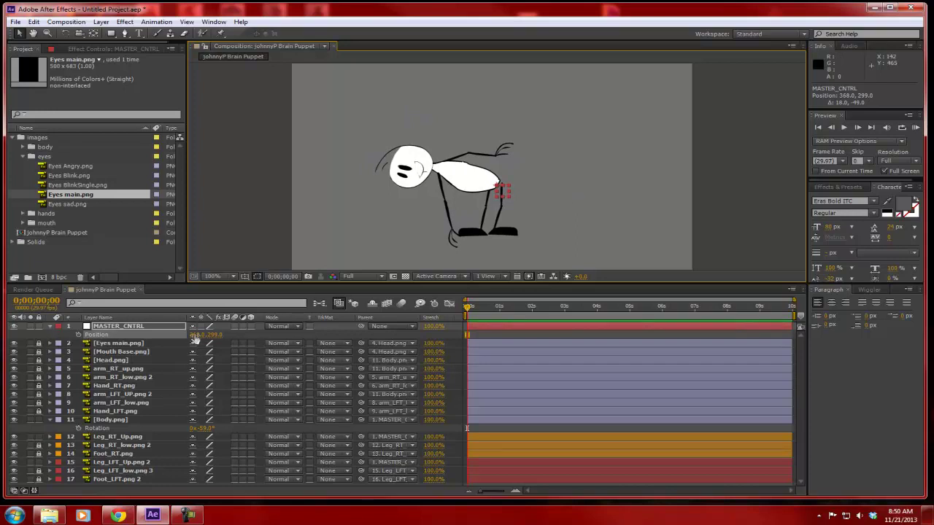
# Rotate Body.png back upright to -2° and deselect it
pyautogui.click(207, 434)
pyautogui.moveTo(207, 435); pyautogui.dragTo(249, 434)
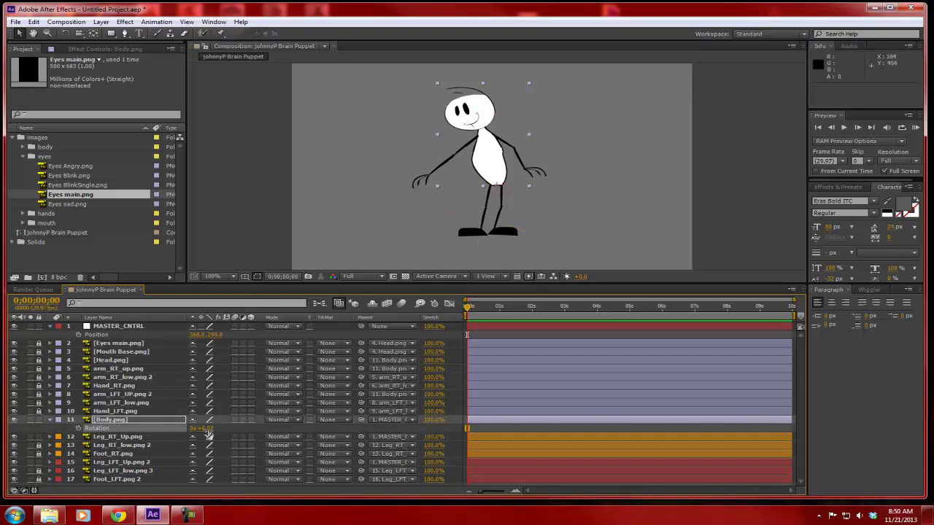
pyautogui.moveTo(201, 429)
pyautogui.mouseDown()
pyautogui.moveTo(274, 438)
pyautogui.moveTo(186, 428)
pyautogui.moveTo(259, 429)
pyautogui.moveTo(199, 429)
pyautogui.moveTo(208, 429)
pyautogui.mouseUp()
pyautogui.press('p')
pyautogui.press('r')
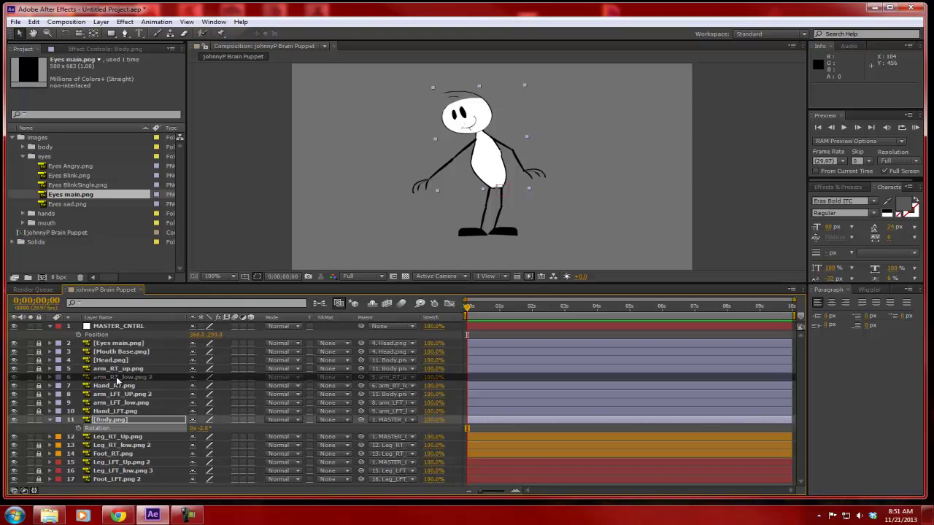
pyautogui.press('F2')
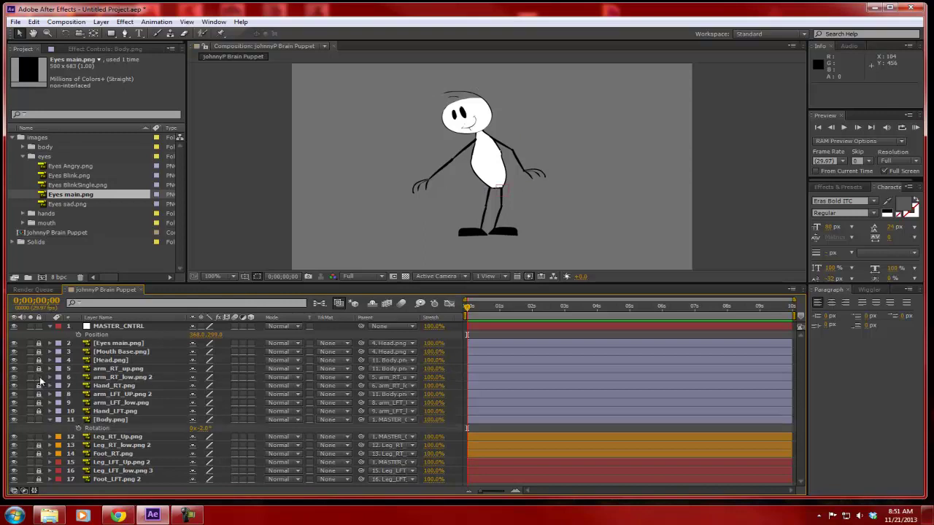